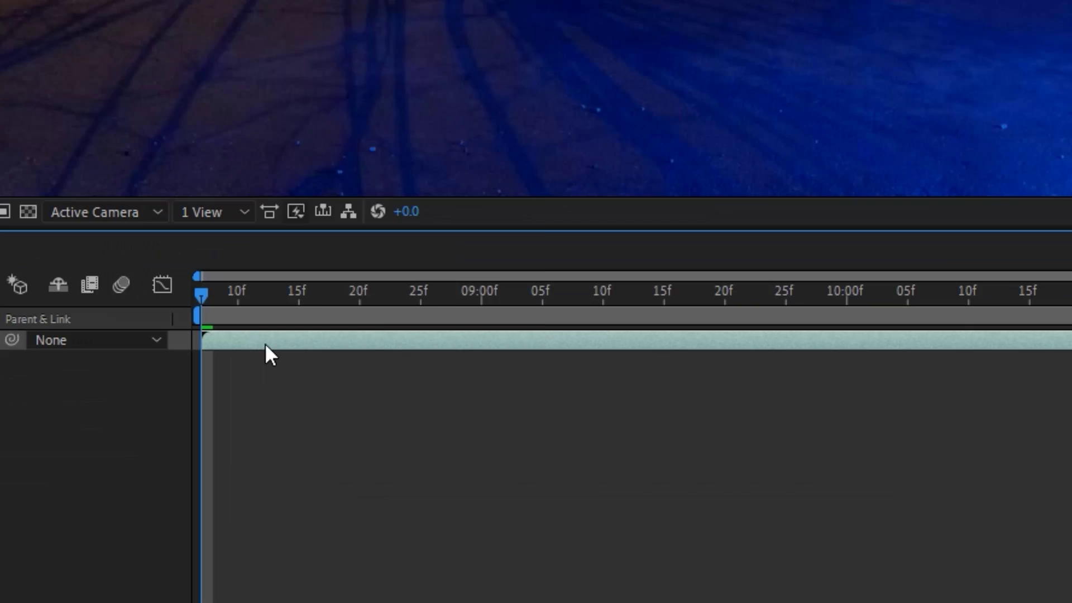
Time-stretch the footage layer with a stretch factor of 10 and preview the sped-up run.
right_click(383, 482)
mouse_move(423, 308)
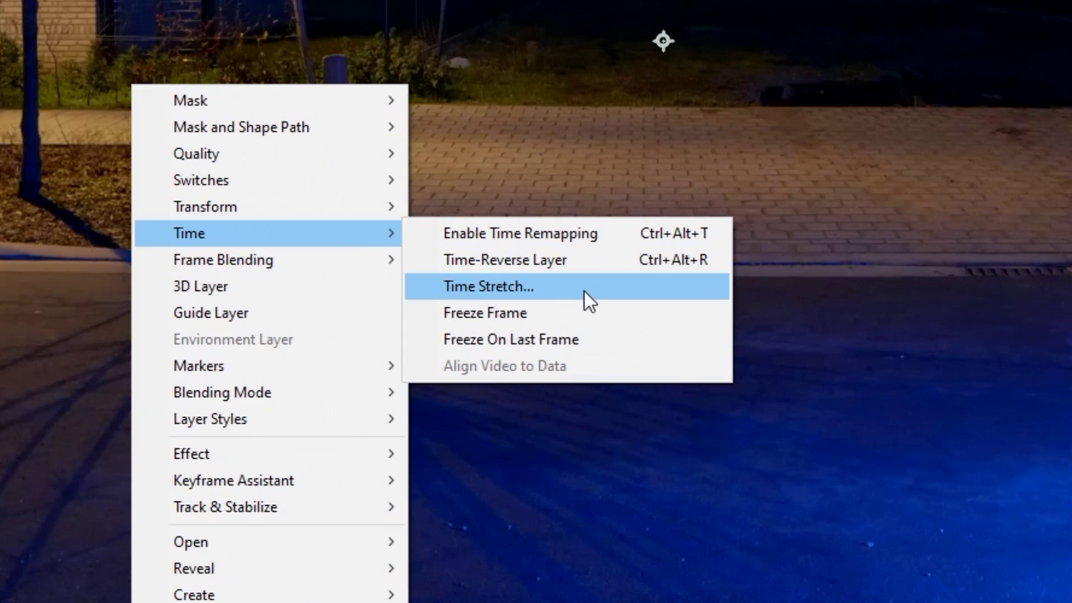
click(579, 291)
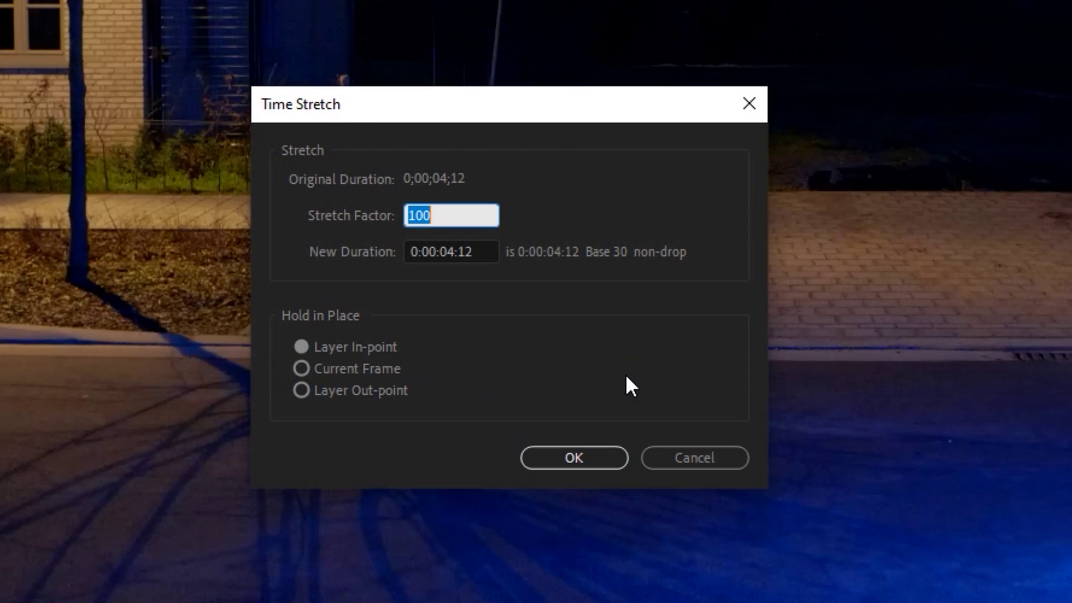
text(10)
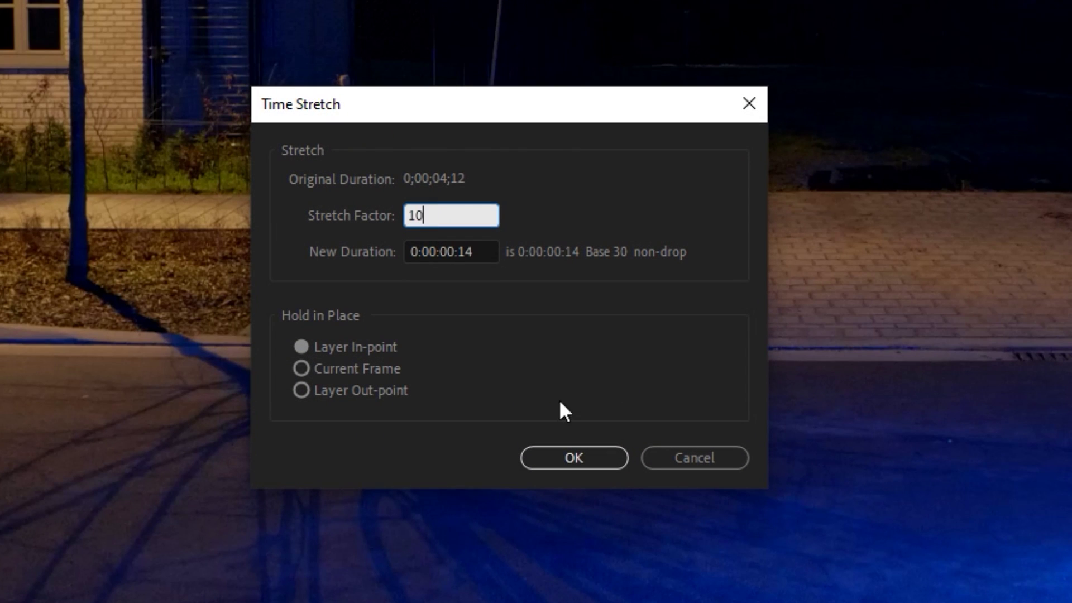
click(585, 458)
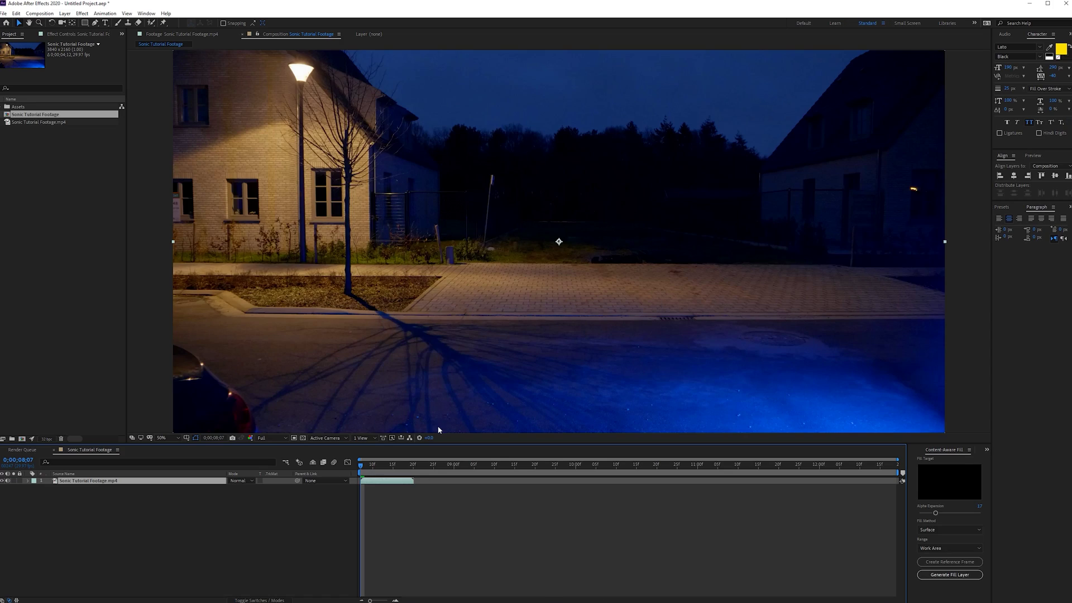
key(space)
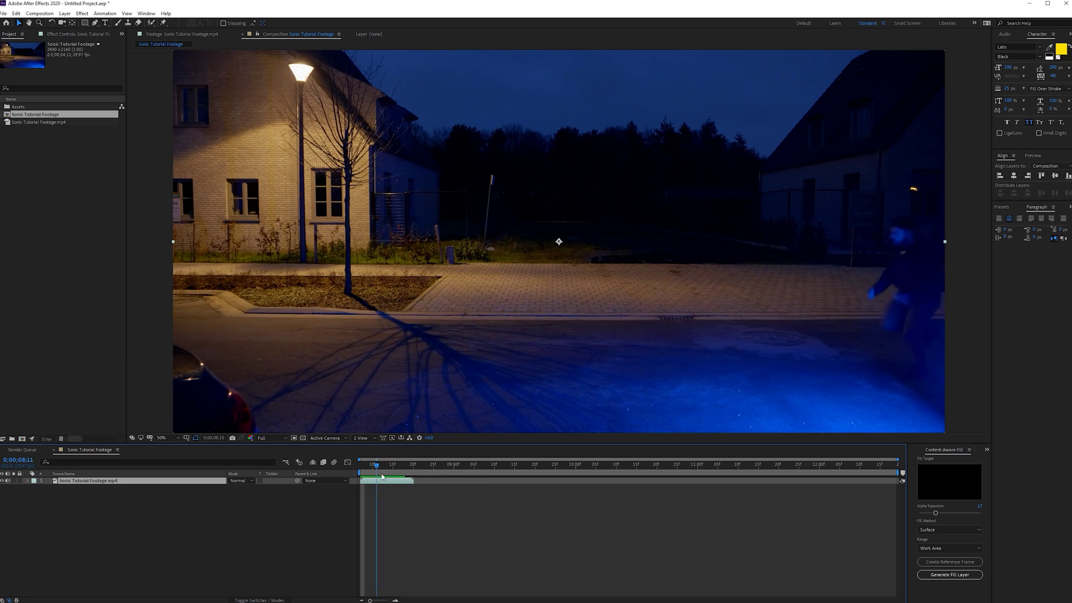
click(389, 475)
drag(389, 476, 382, 482)
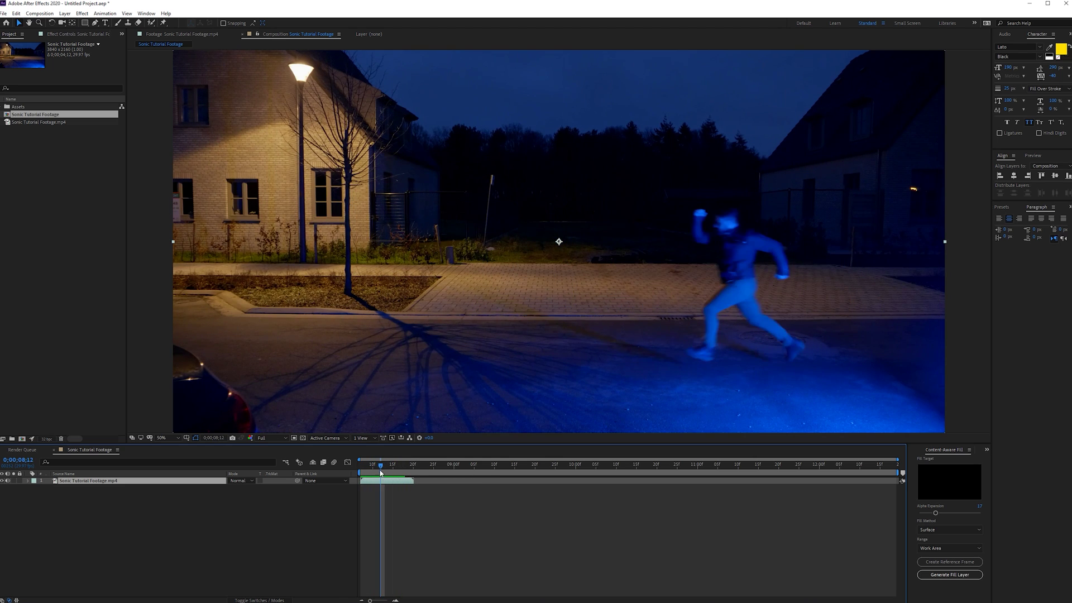
key(Home)
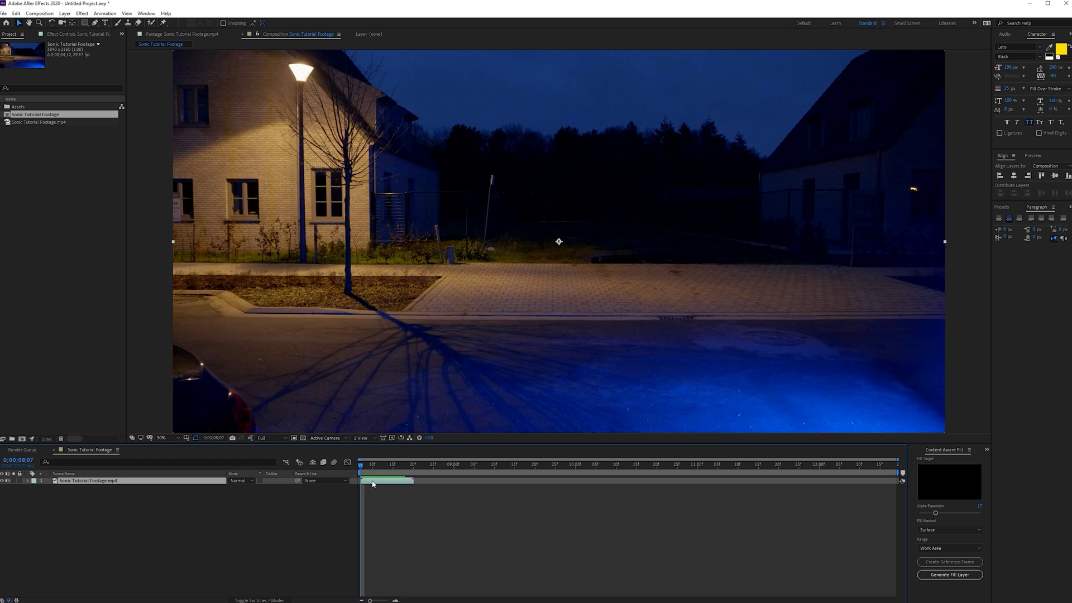
Set the work area to end where the shortened clip ends and trim the composition to the work area.
click(413, 467)
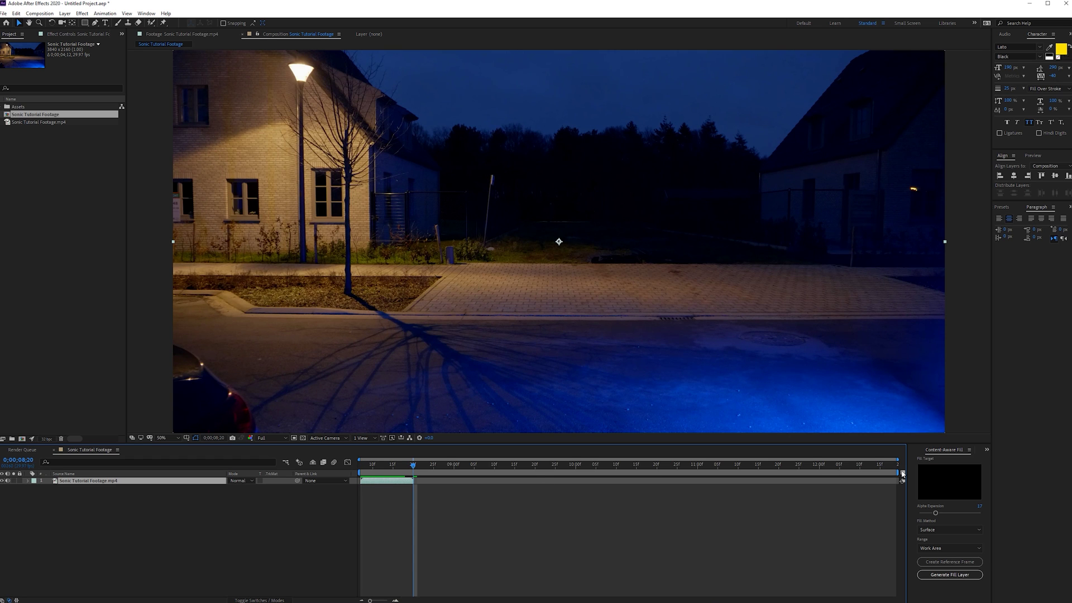
key(n)
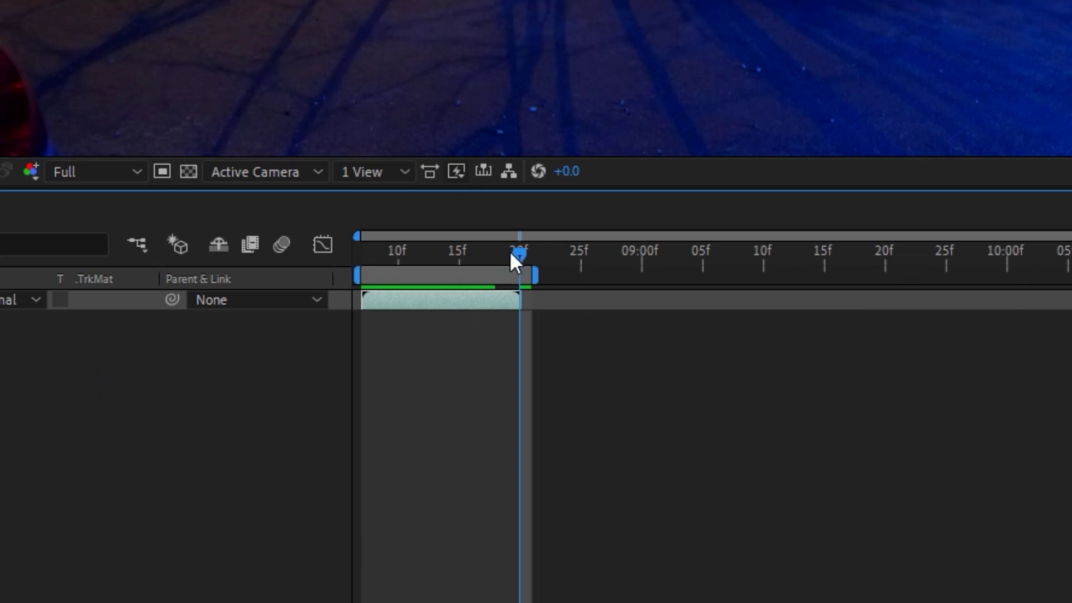
click(409, 465)
right_click(508, 274)
click(575, 338)
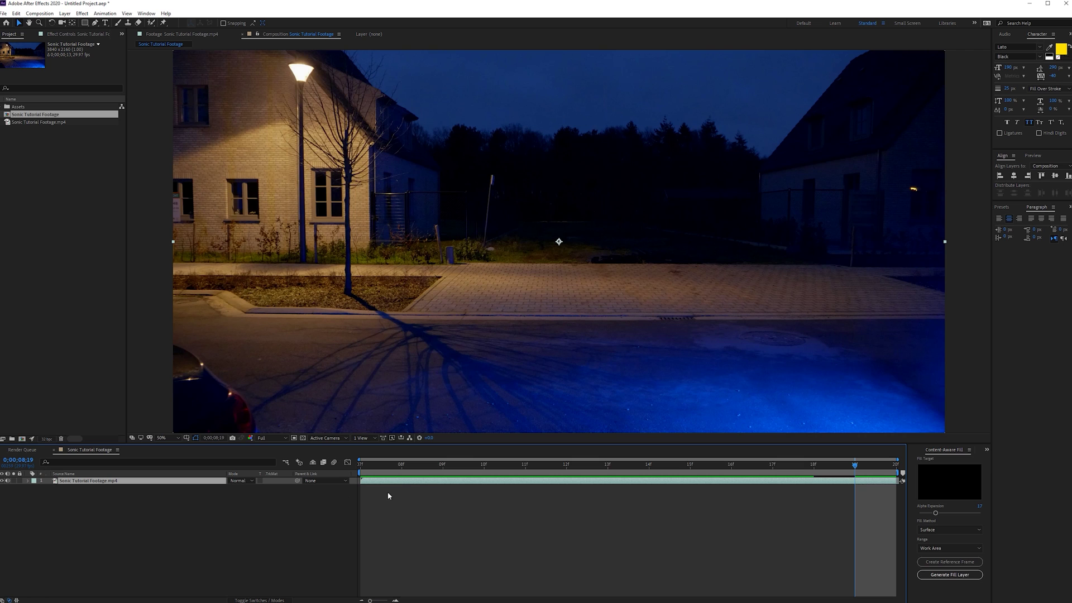
Duplicate the footage layer with the current time at the first frame of the composition.
key(Home)
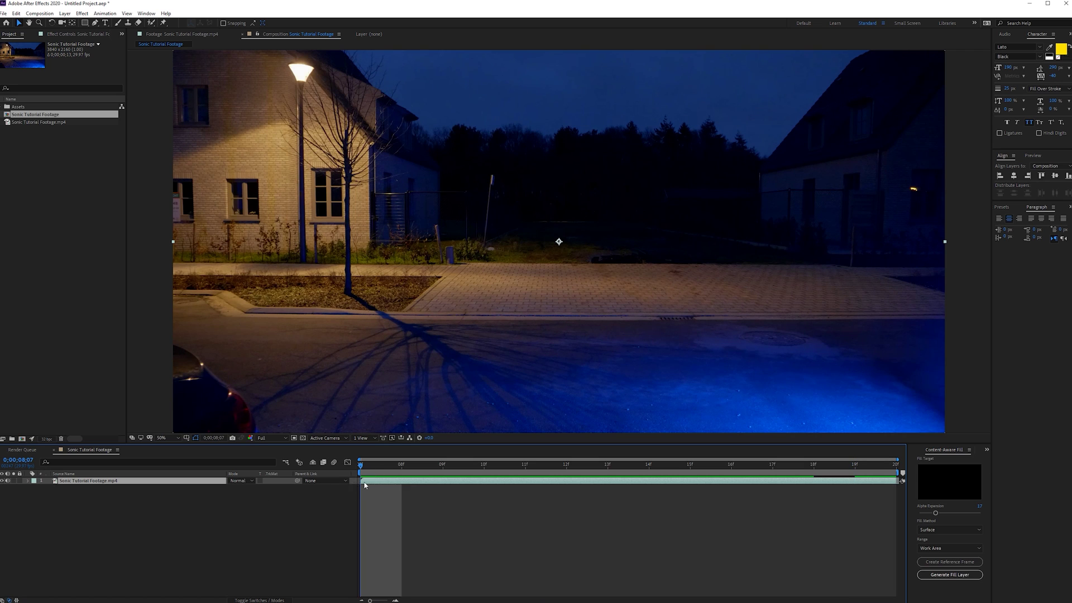
click(15, 12)
click(51, 116)
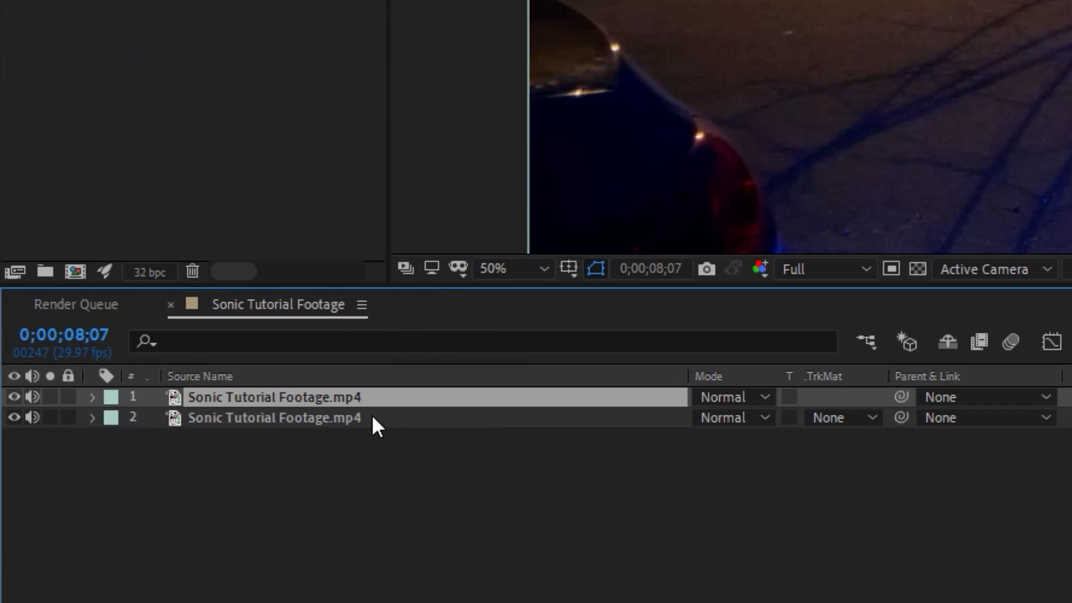
Freeze the lower footage copy on the empty first frame and rename it Clean Plate.
click(370, 418)
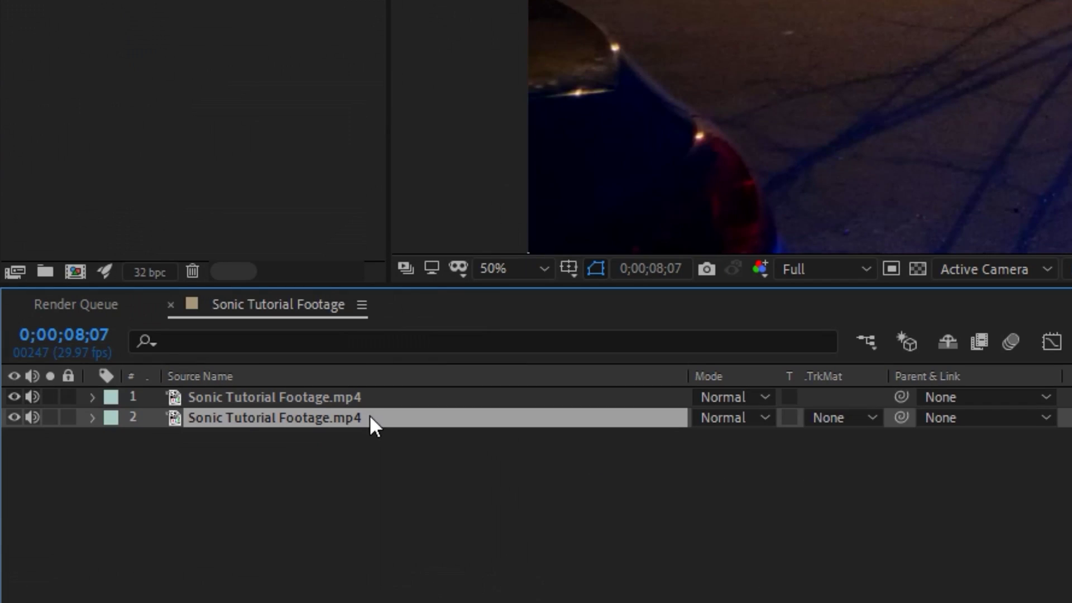
right_click(303, 417)
mouse_move(461, 260)
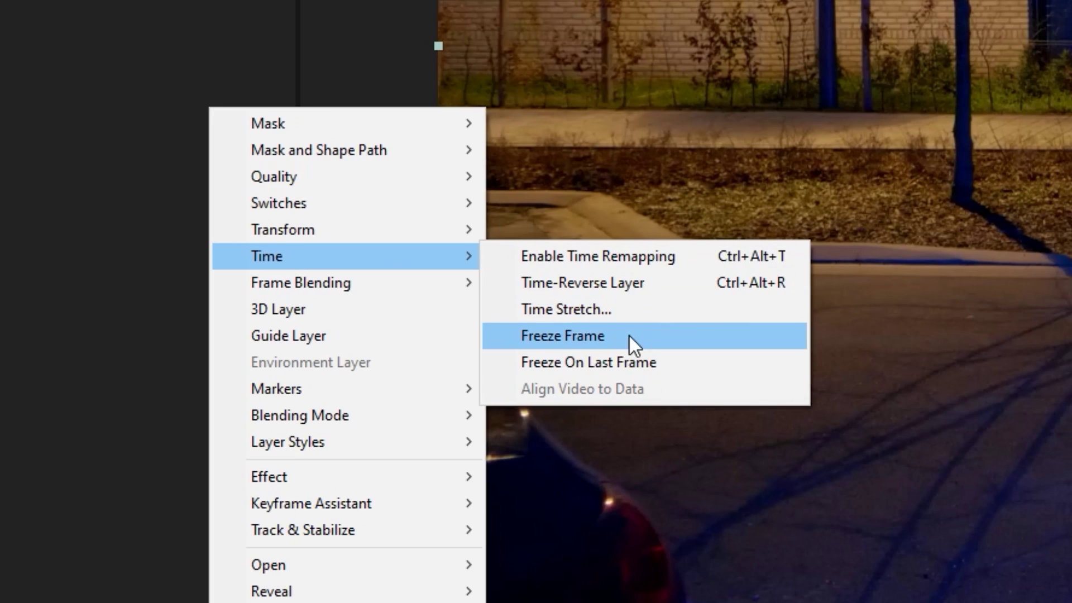
click(628, 336)
key(Return)
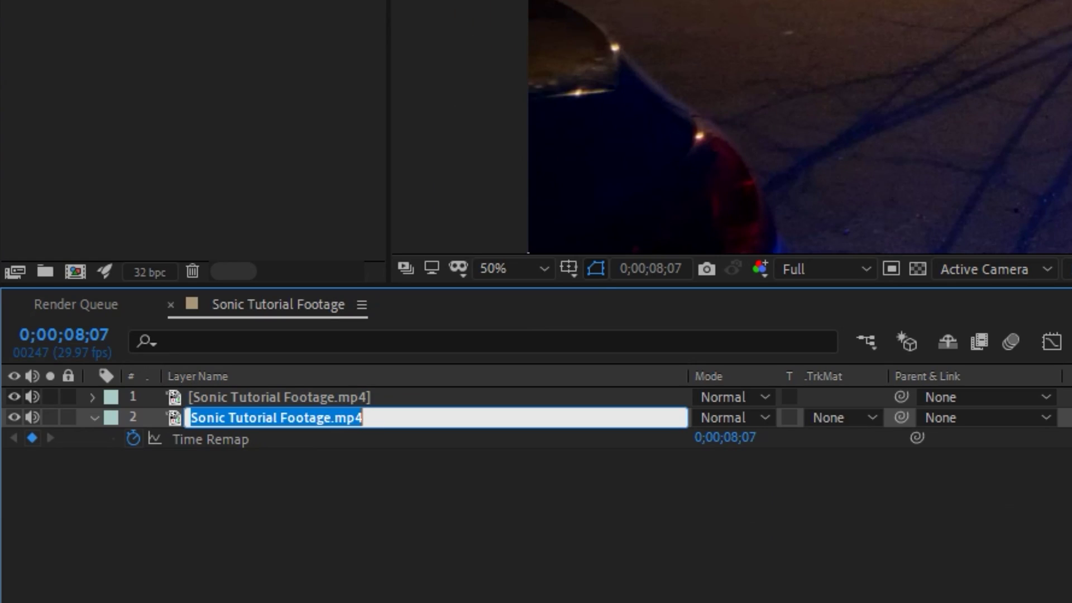
text(Clean Plate)
key(Return)
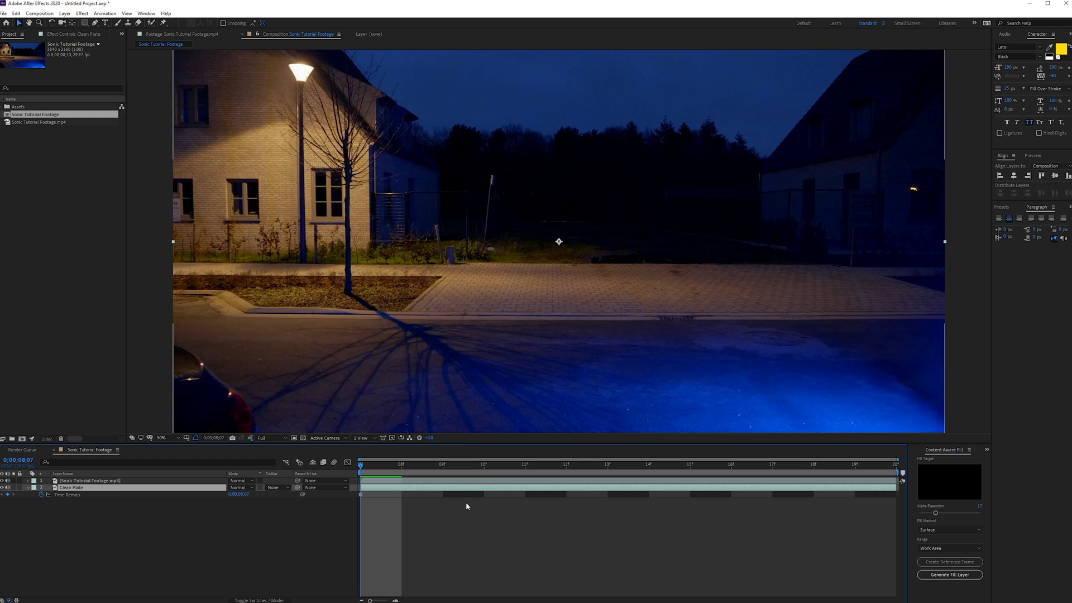
Apply the Difference Matte effect to the upper footage layer with Clean Plate as the difference layer.
click(417, 480)
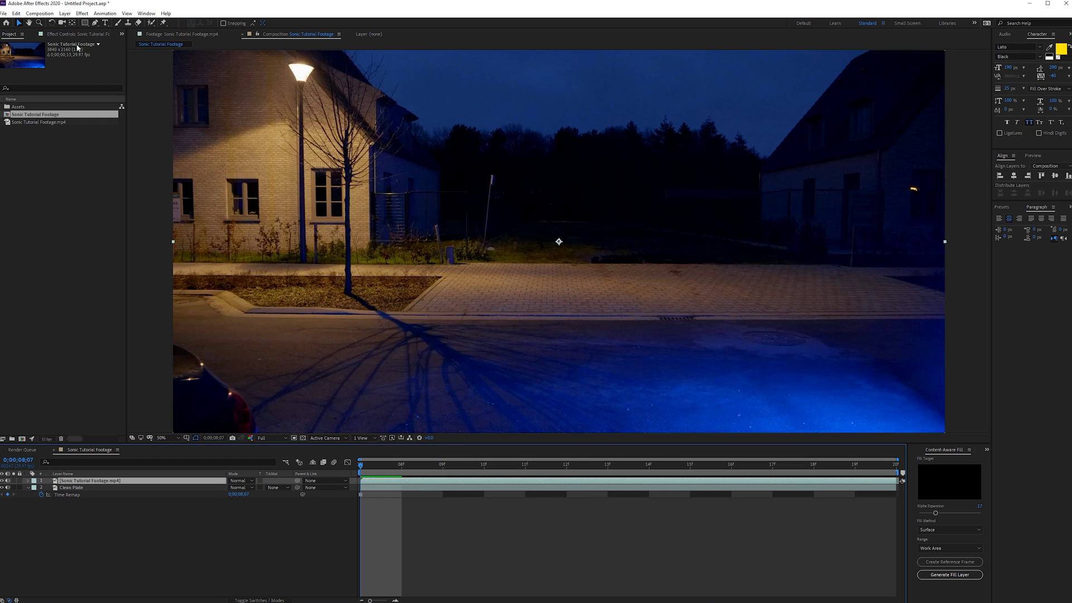
key(ctrl+space)
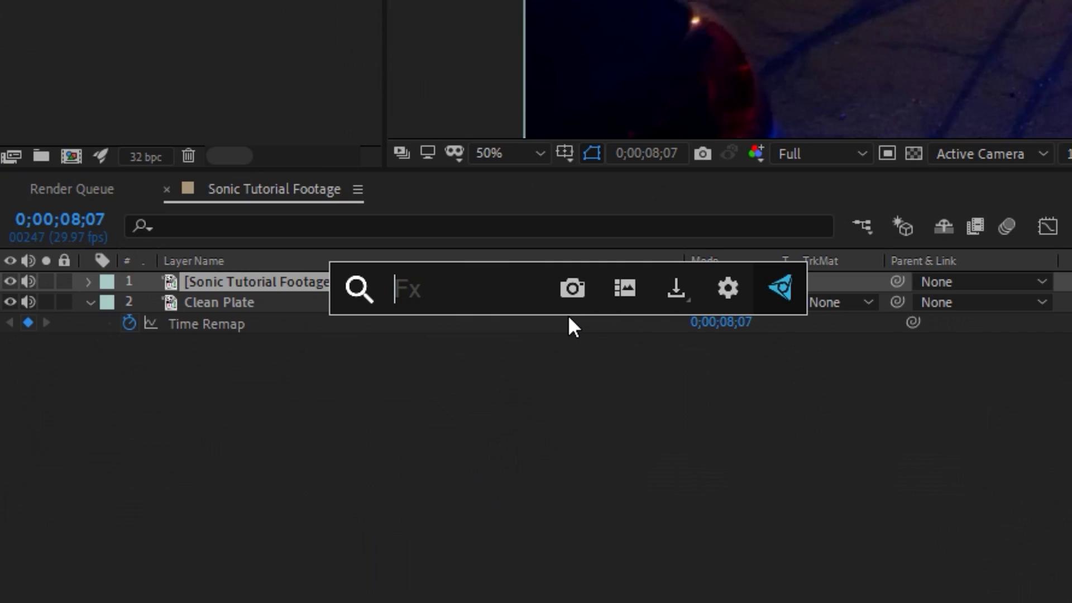
text(differ)
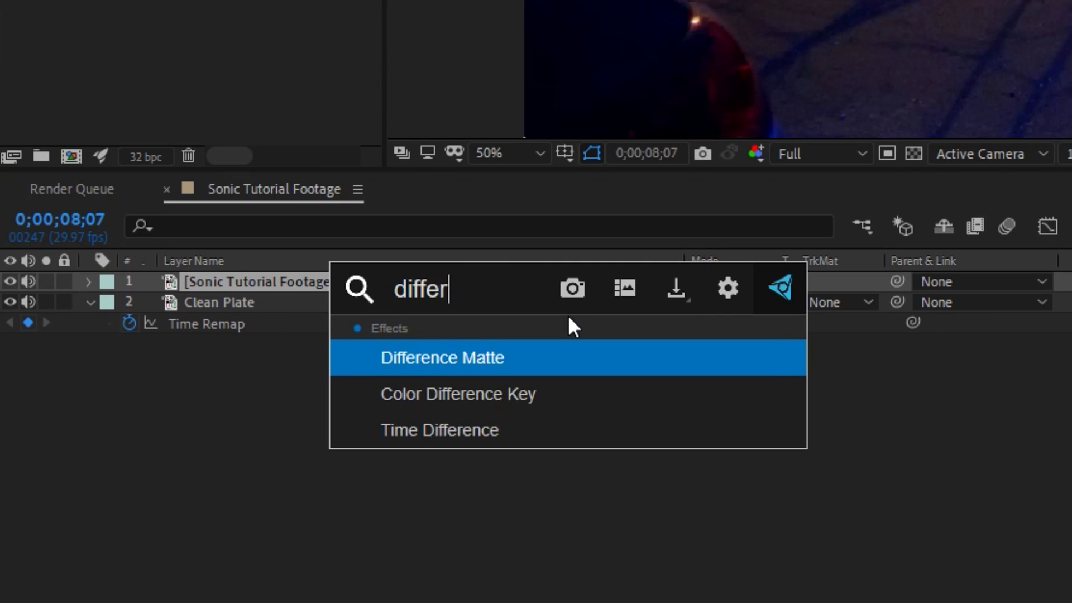
key(Return)
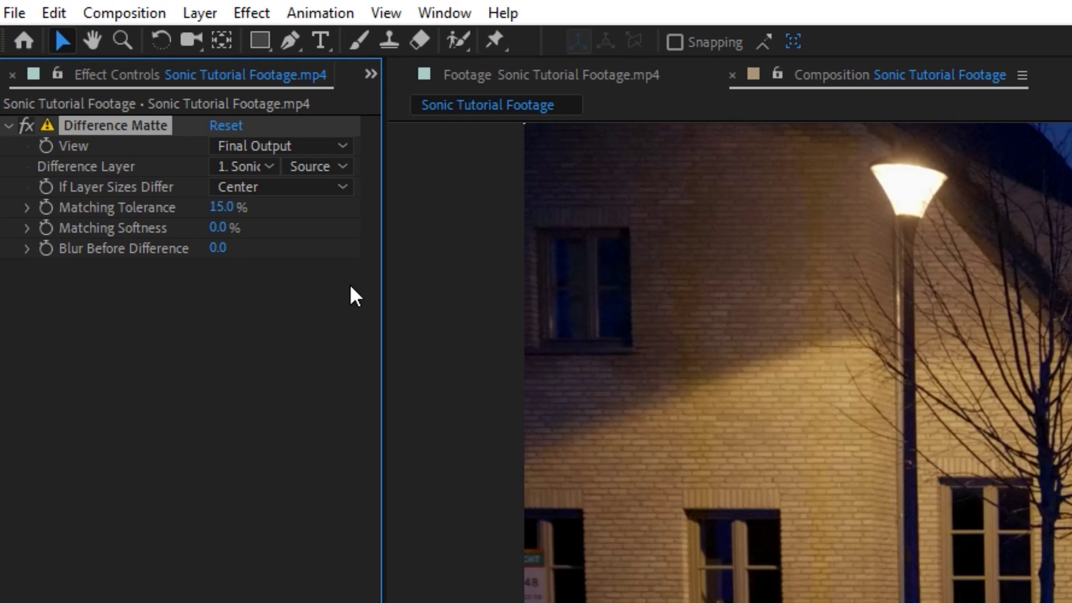
click(256, 166)
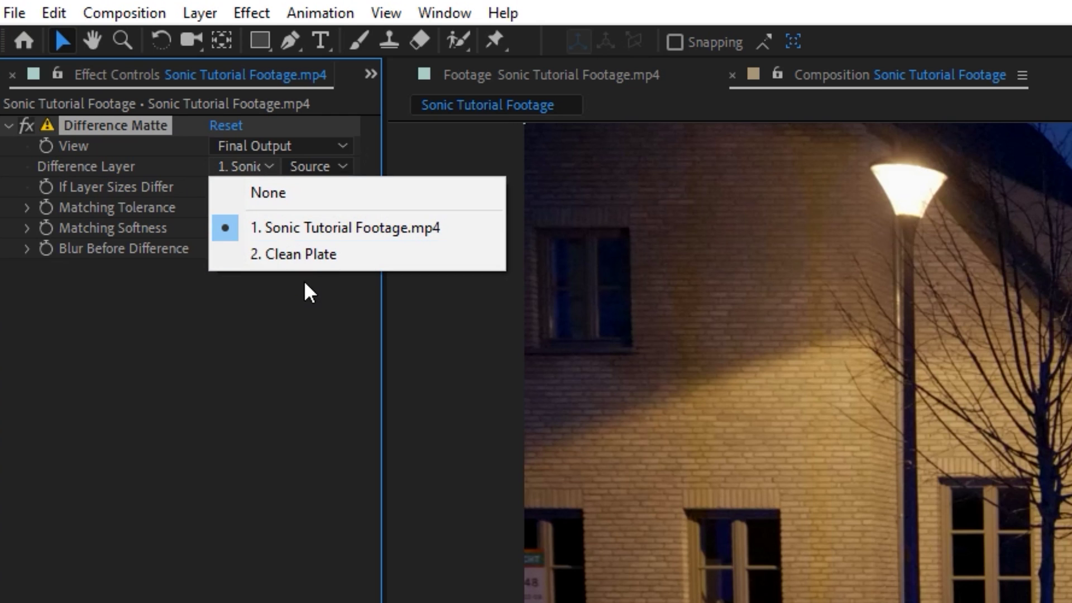
click(310, 256)
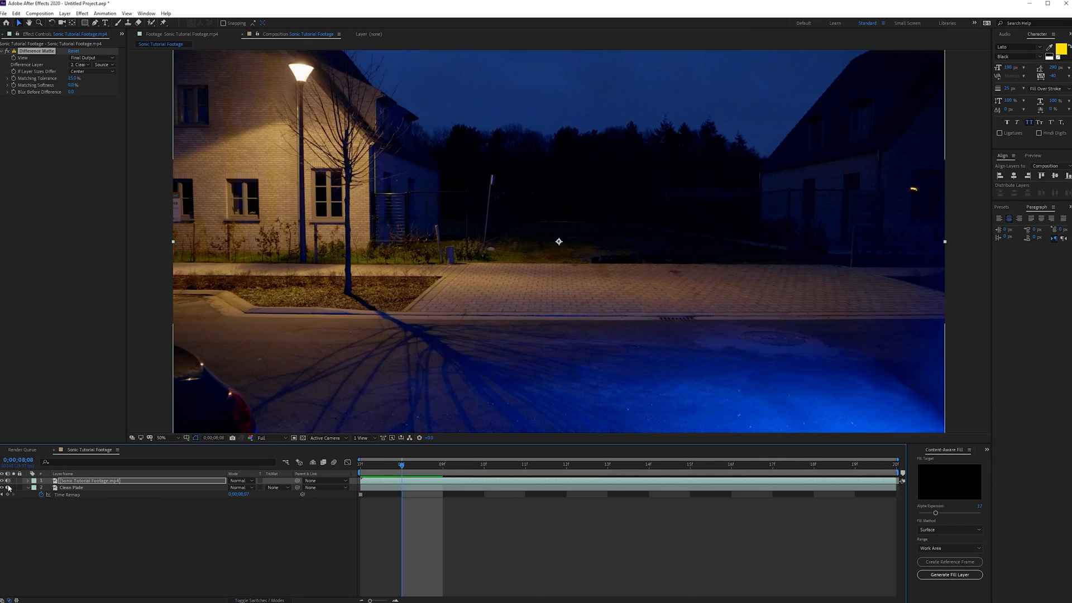
Solo the upper footage layer temporarily and examine the runner's difference matte at several frames with the whole composition in view.
click(14, 480)
drag(400, 472, 542, 472)
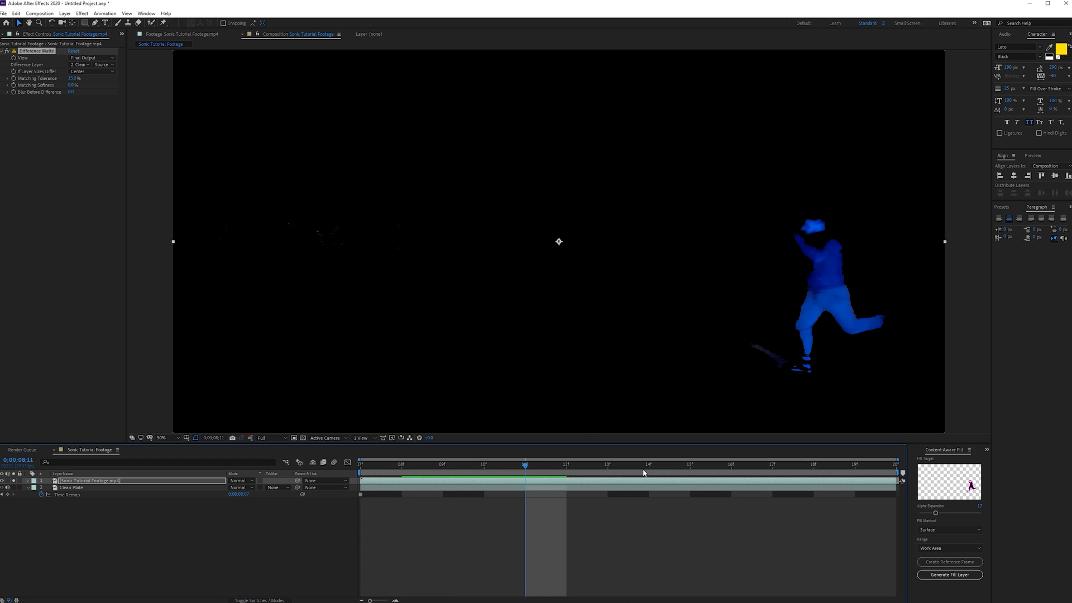
click(643, 473)
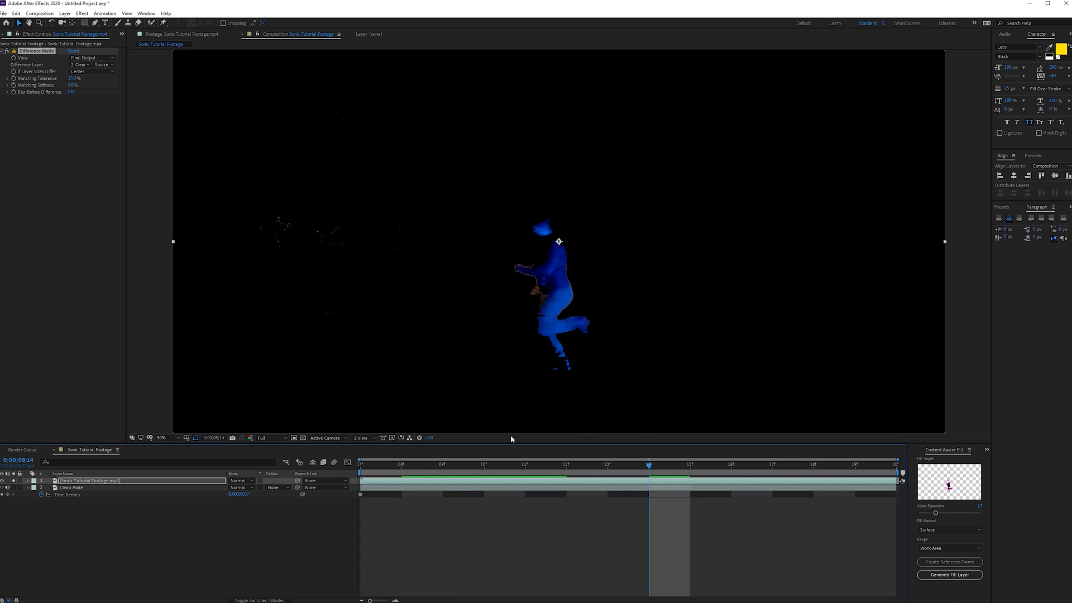
key(comma)
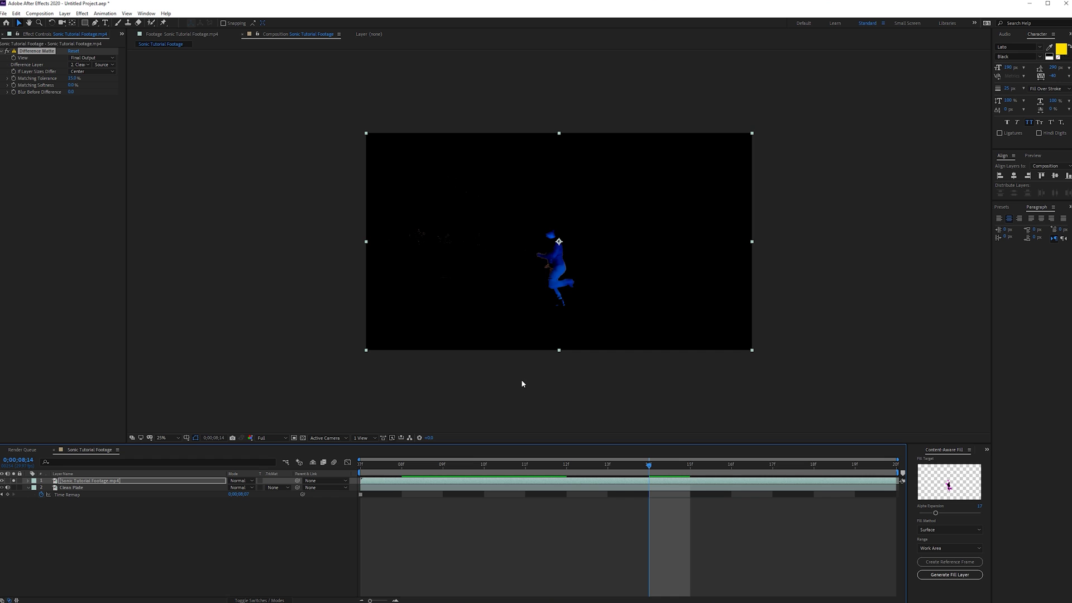
click(169, 437)
click(173, 451)
click(525, 508)
drag(597, 465, 462, 483)
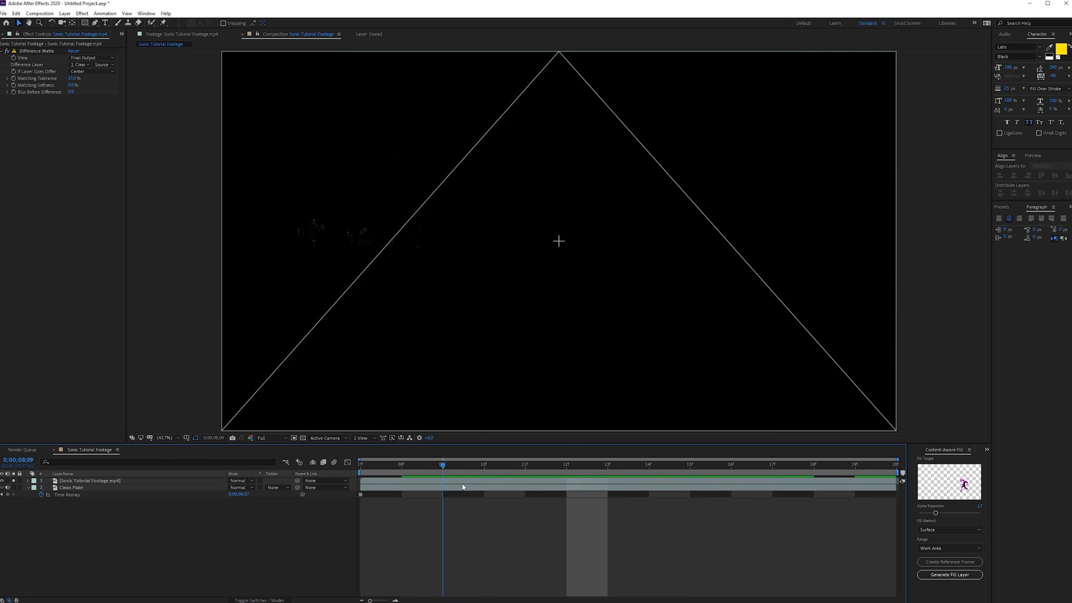
click(12, 481)
Apply Directional Blur to the upper footage layer with a 90° direction and a long blur length for a horizontal streak.
click(604, 483)
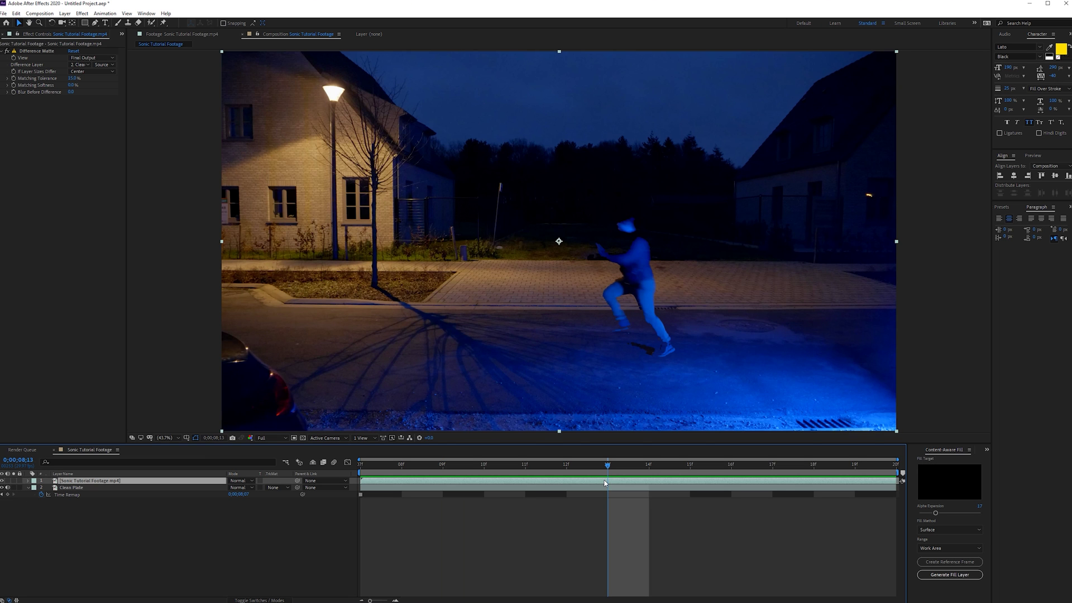
click(82, 13)
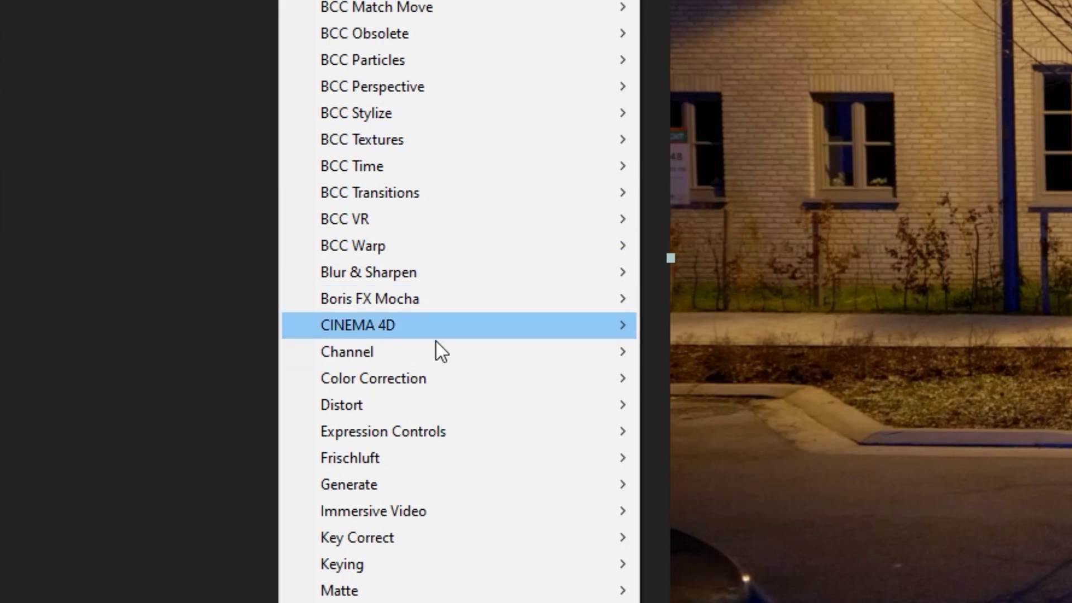
mouse_move(466, 274)
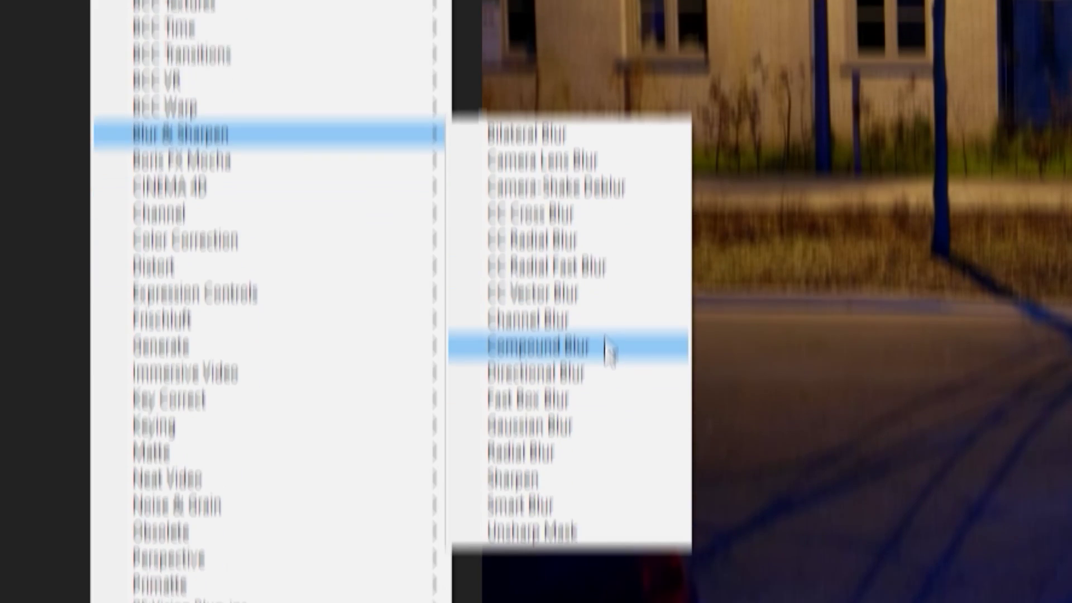
click(769, 511)
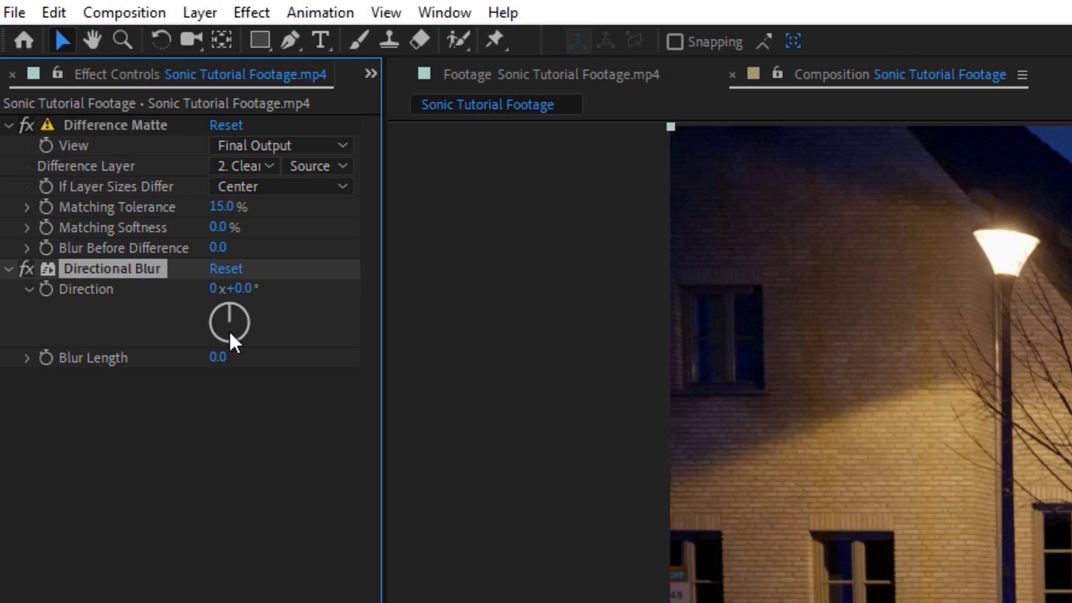
click(217, 353)
text(1)
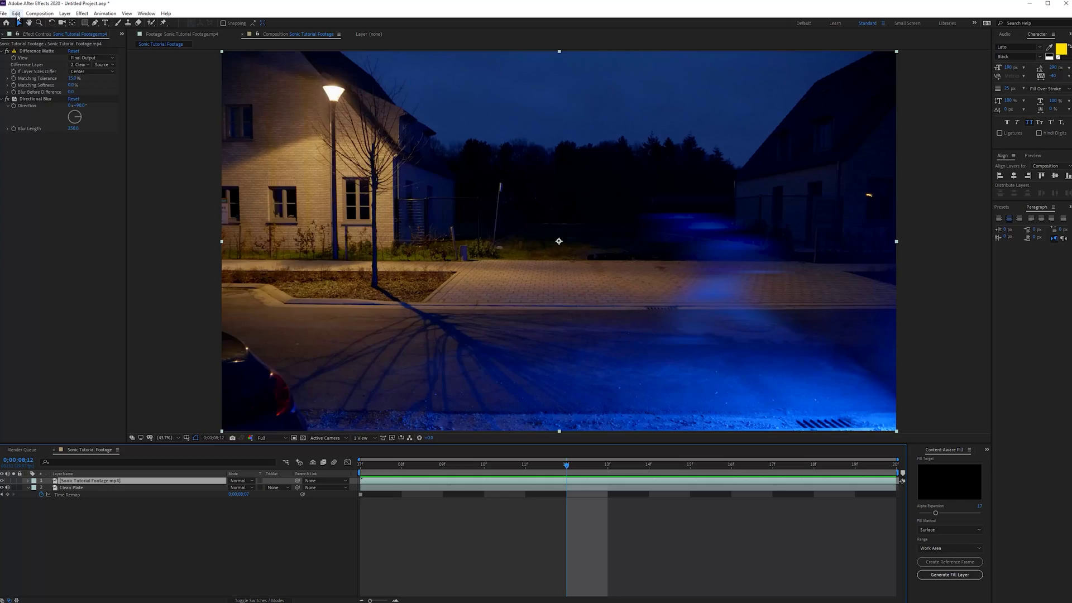
Duplicate the blurred footage layer and set the top copy's blending mode to Add.
click(25, 7)
click(159, 341)
click(736, 396)
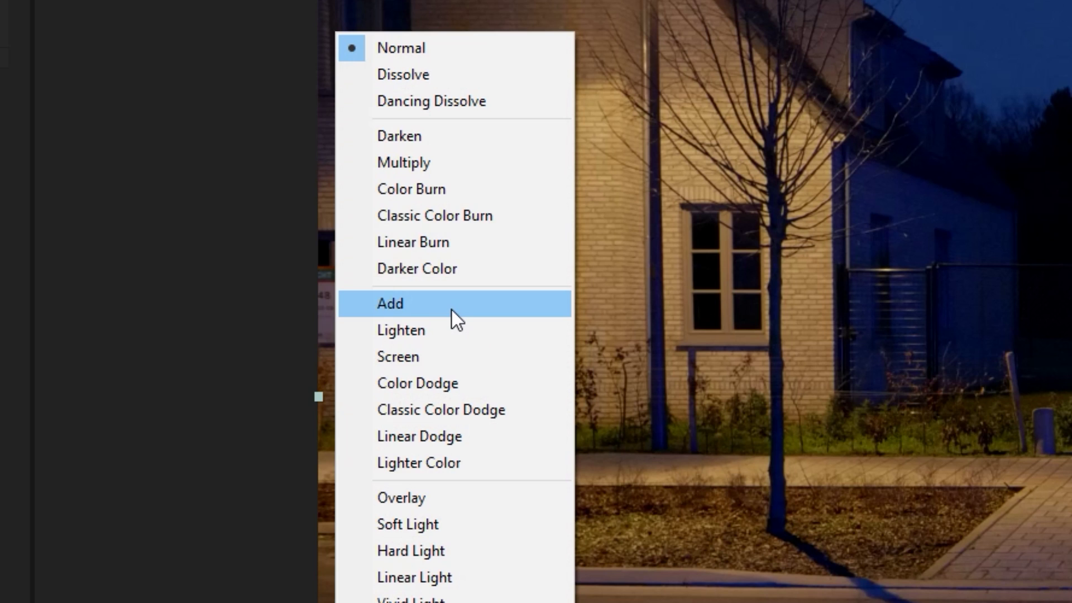
click(451, 311)
Try stacking four more copies of the Add-blended footage layer to intensify the streak, and delete those extra copies.
key(ctrl+d)
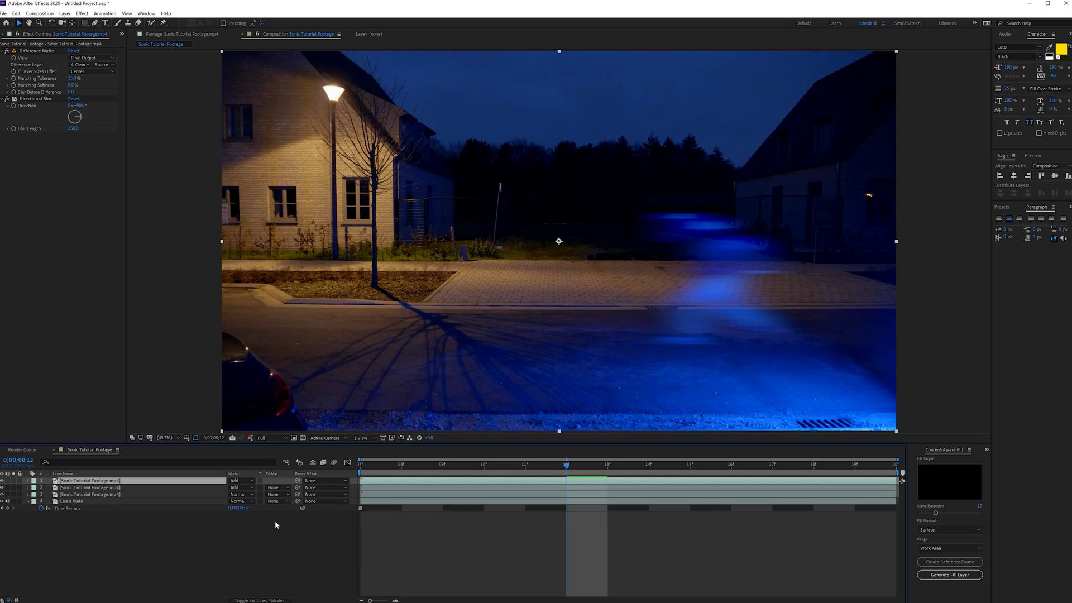
key(ctrl+d)
key(ctrl+d)
key(ctrl+d)
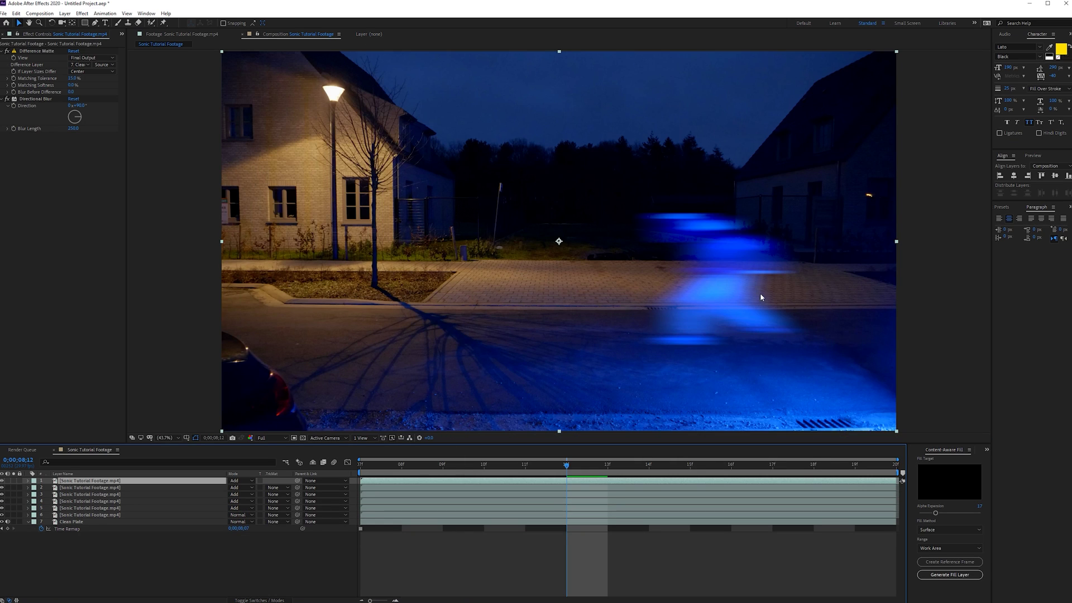
shift+click(119, 503)
key(Delete)
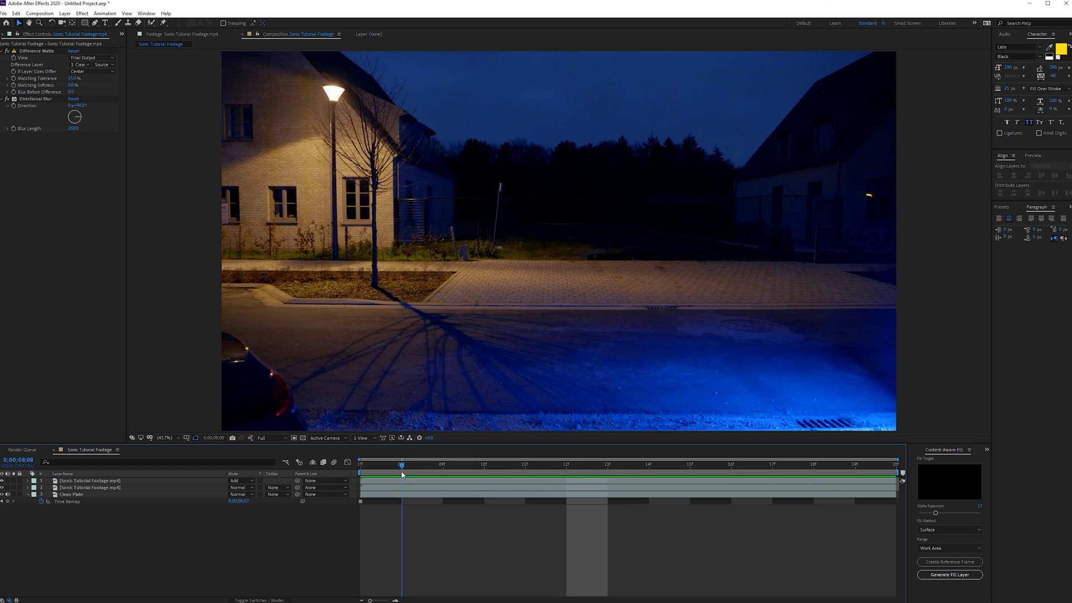
Create a new composition named Streak Comp, 1920 px wide and 500 px high.
key(space)
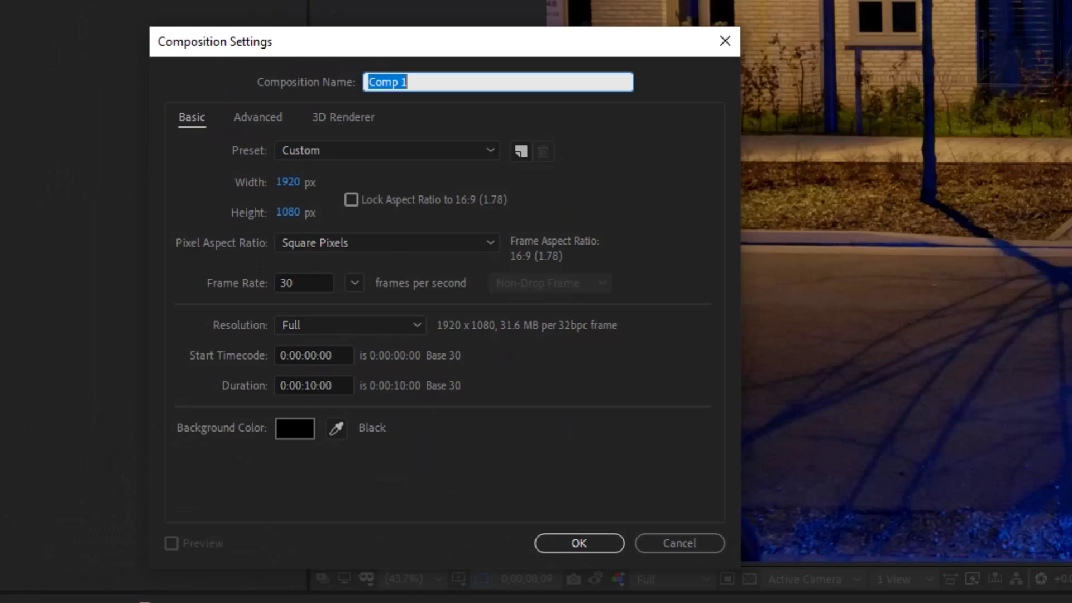
text(Streak)
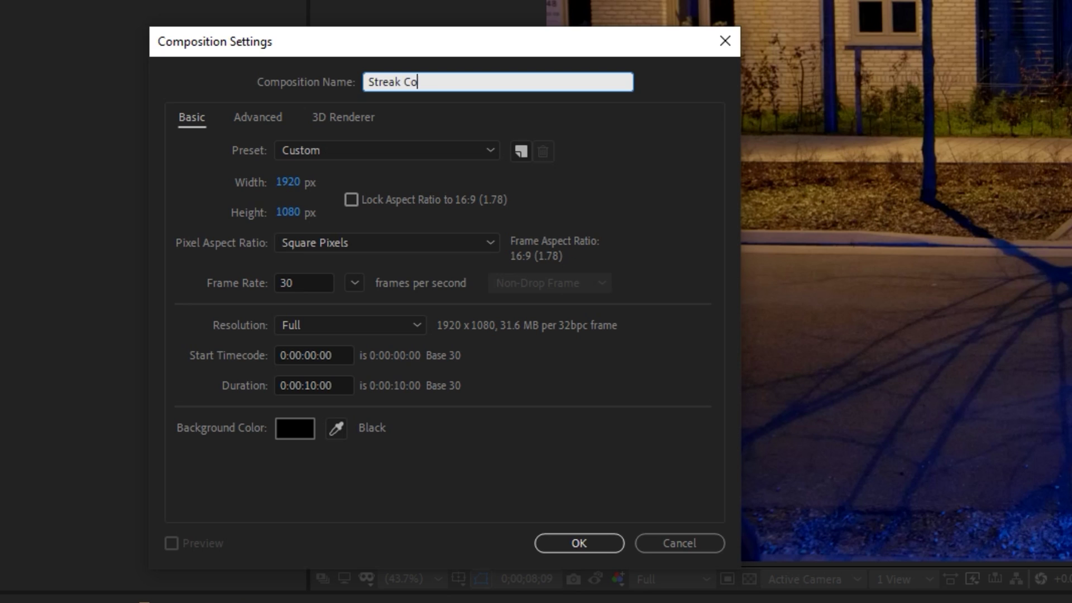
click(289, 212)
text(500)
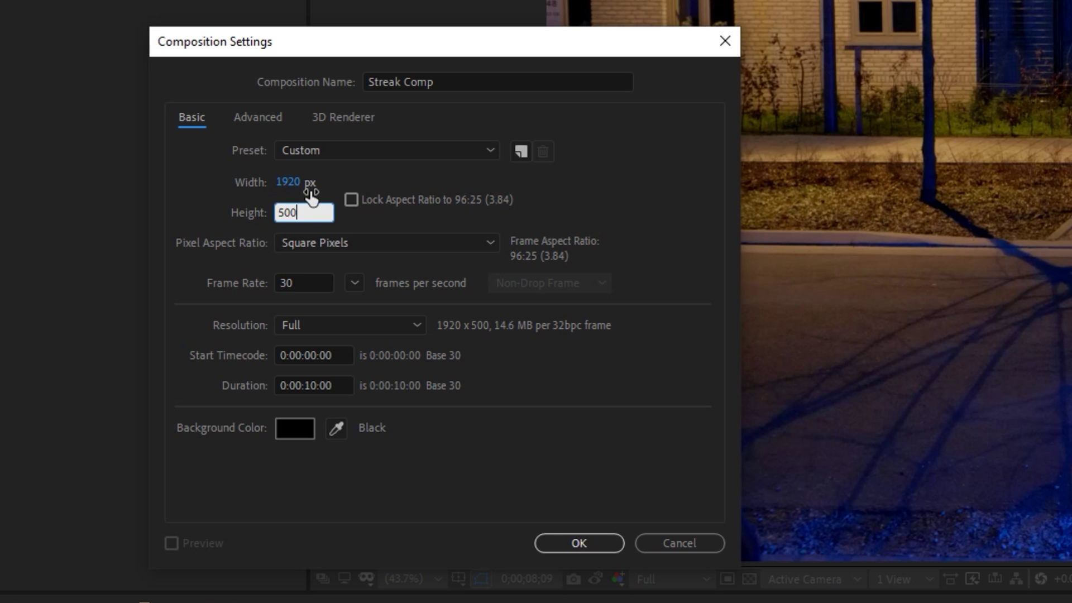
click(596, 544)
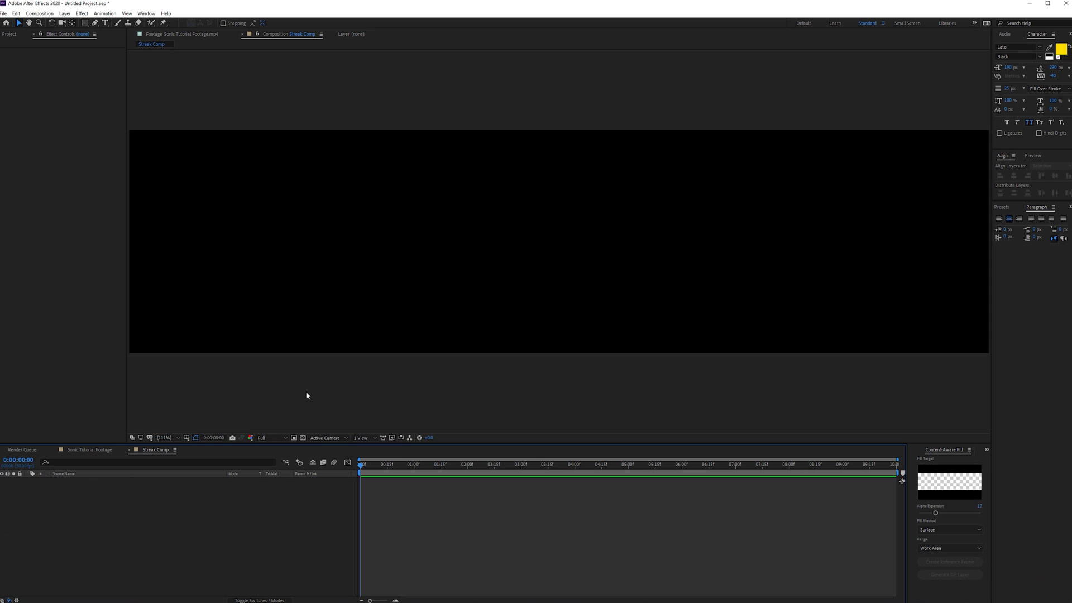
Add a black solid at the full 1920 x 500 px composition size to Streak Comp and apply Fractal Noise to it.
scroll(759, 466, down, 1)
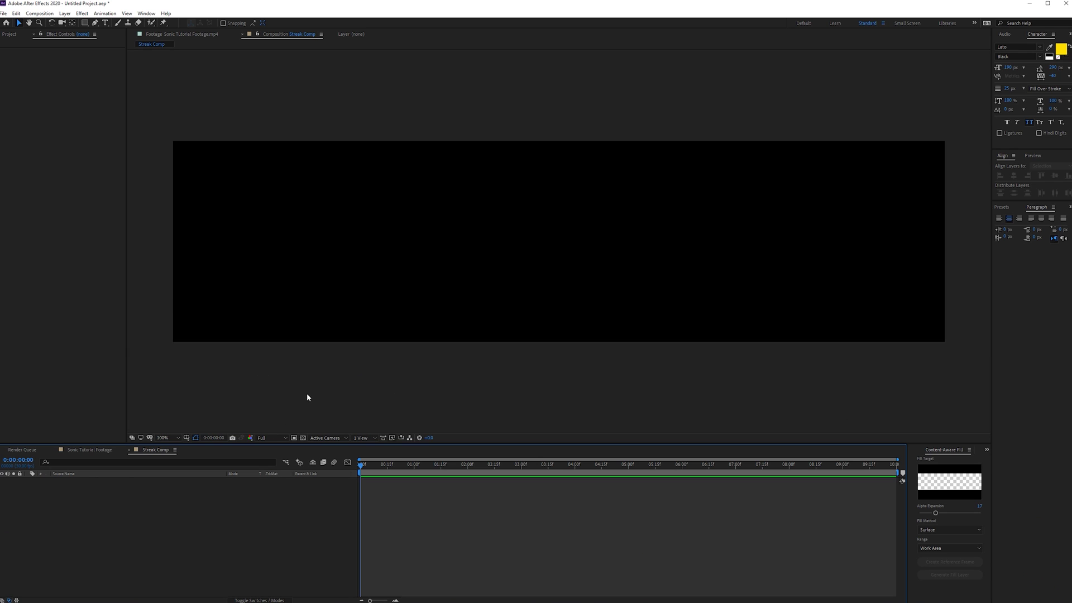
right_click(223, 516)
mouse_move(245, 520)
click(380, 544)
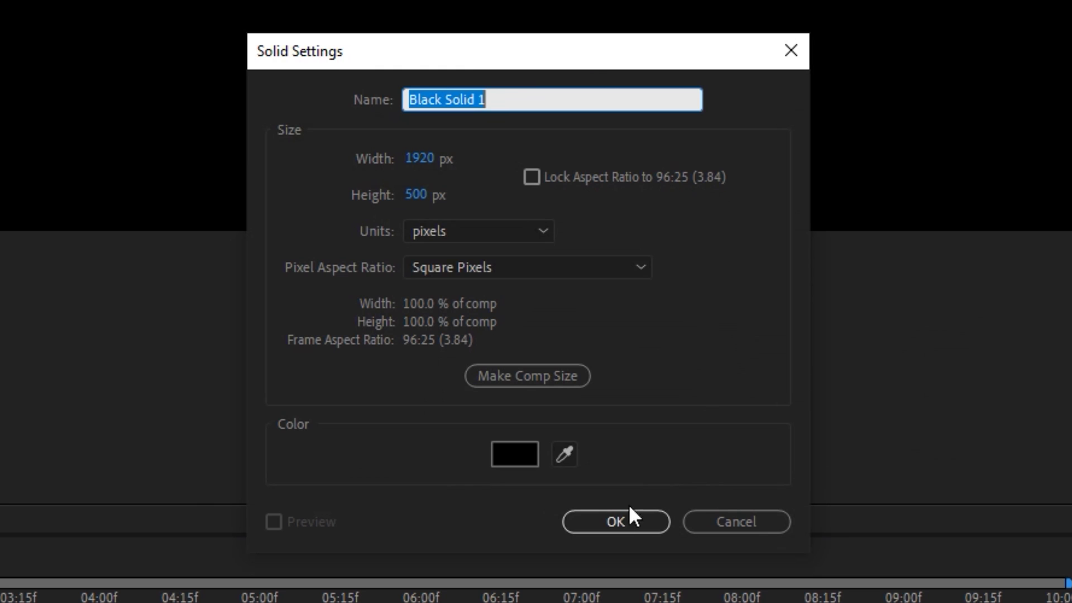
click(614, 518)
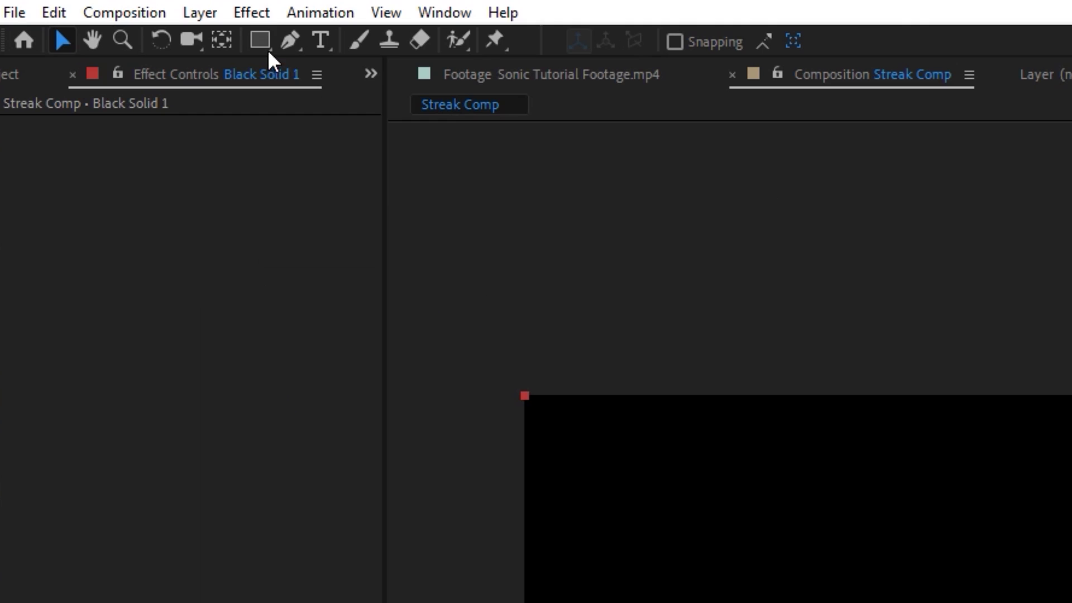
click(252, 12)
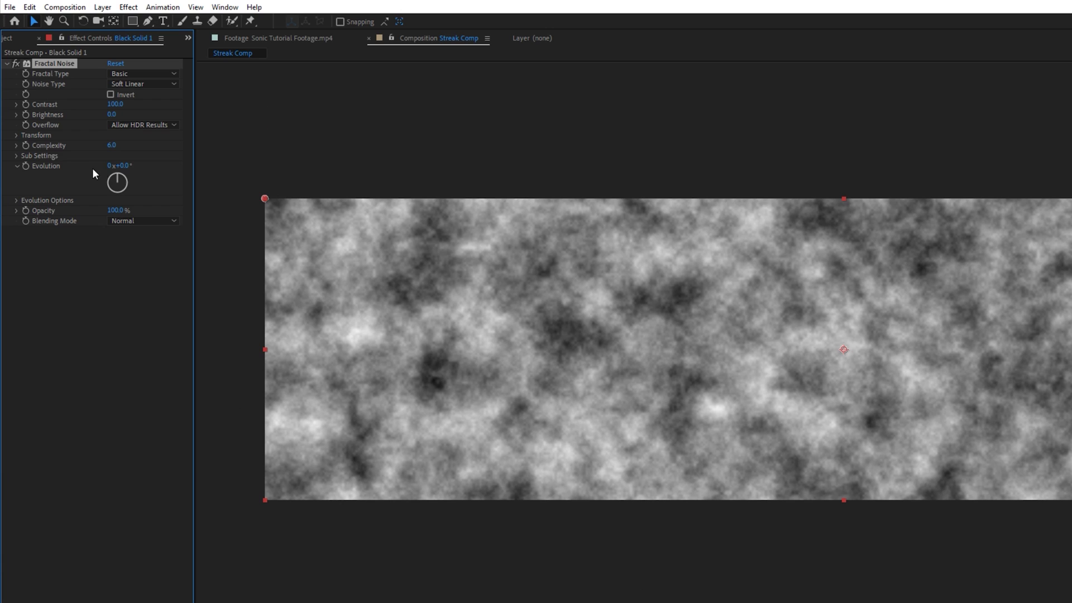
Stretch the Fractal Noise non-uniformly with a scale width of 5000 and drive its evolution with the expression time*50.
click(16, 135)
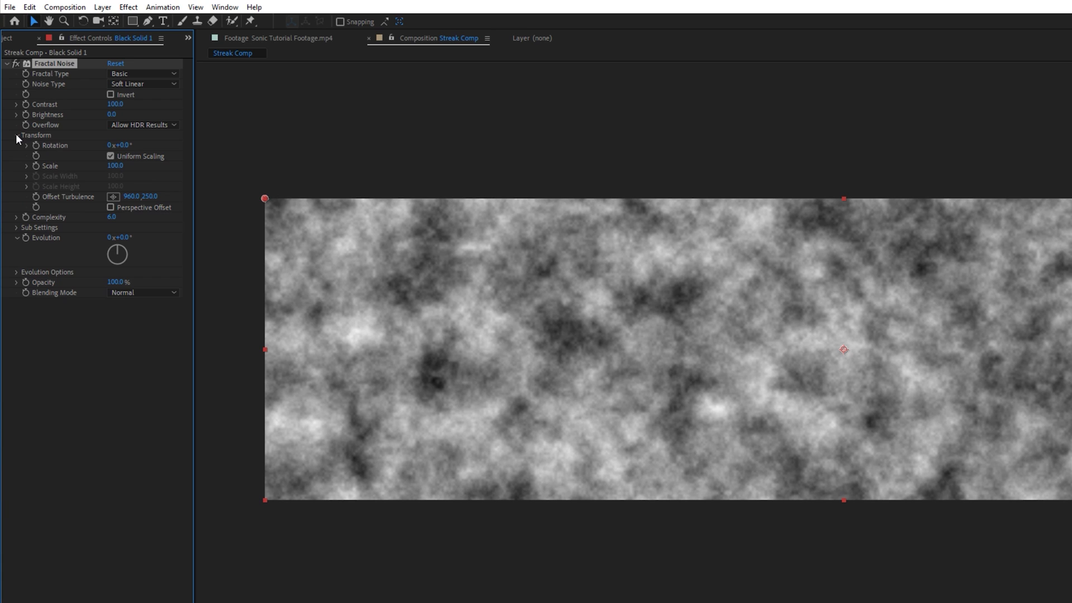
click(110, 157)
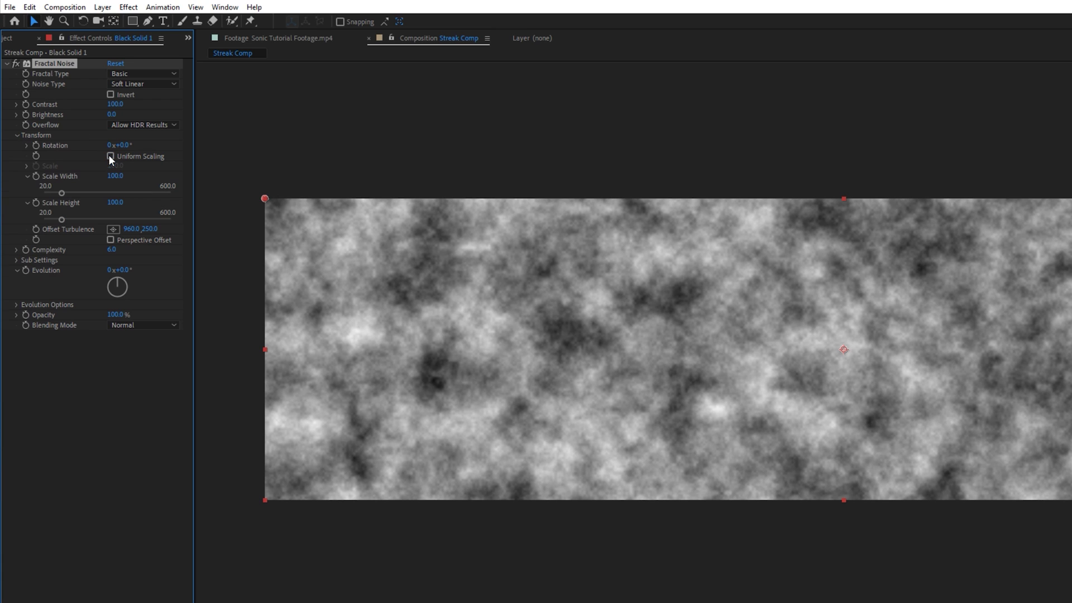
click(116, 203)
click(119, 177)
text(5000)
key(Return)
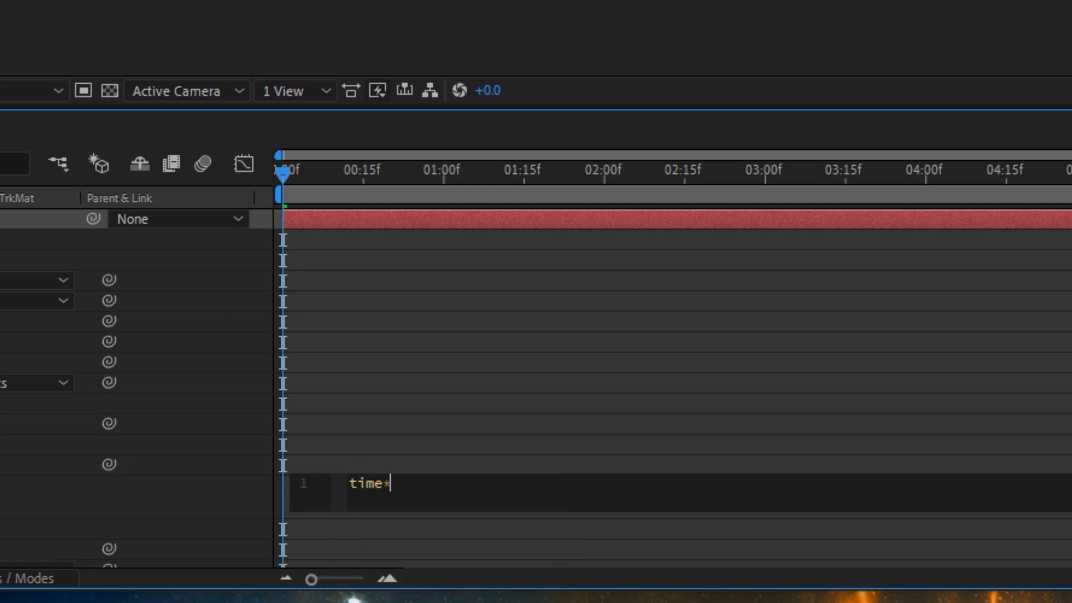
text(250)
click(771, 333)
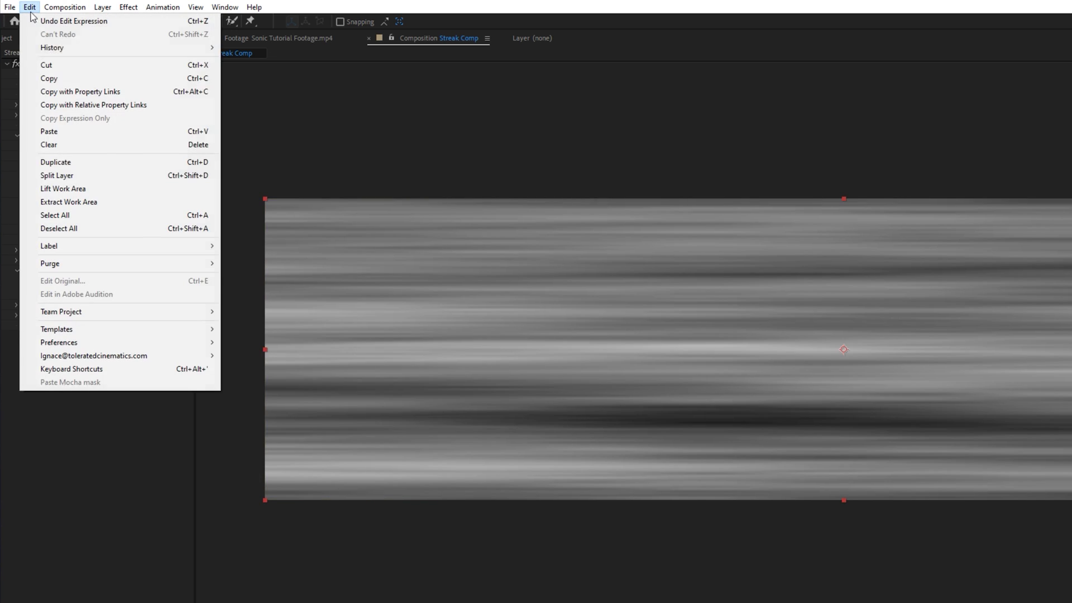
Duplicate the fractal noise solid and set the top copy's blending mode to Screen.
click(56, 162)
click(142, 221)
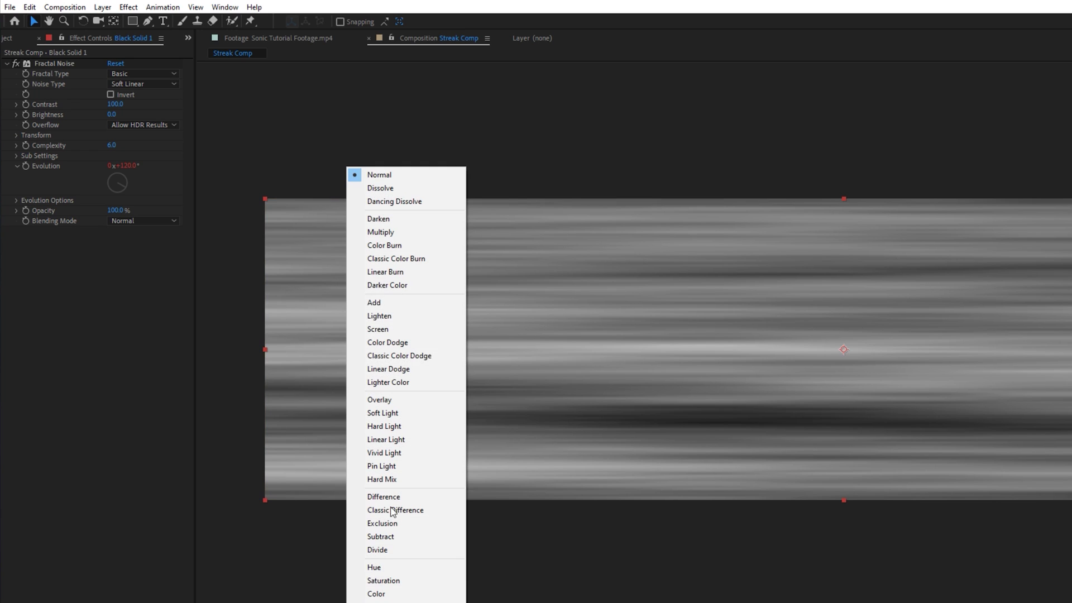
click(383, 329)
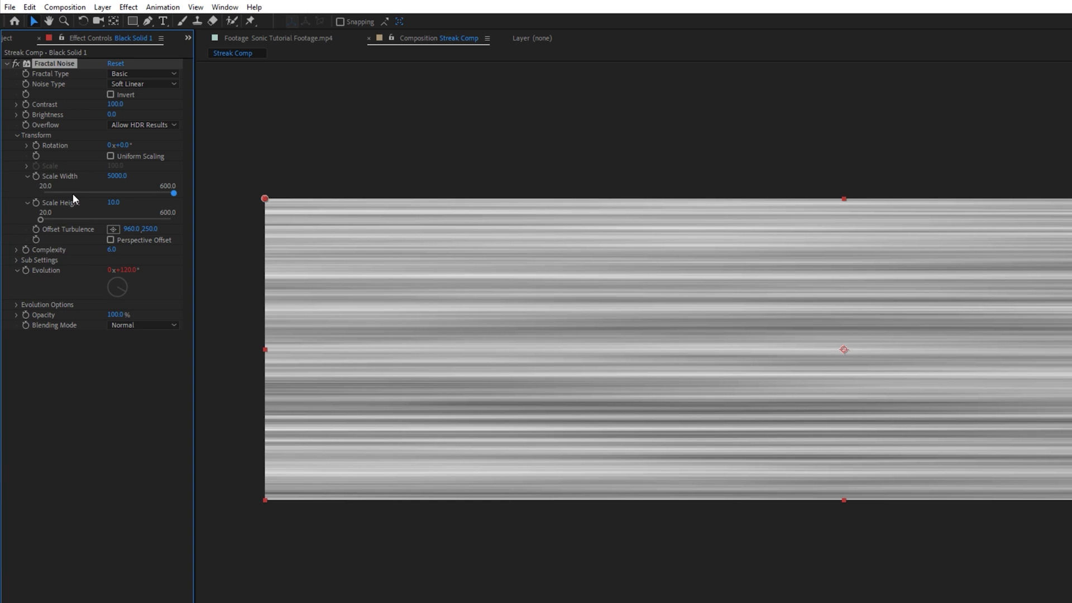
Set the Screen copy's Fractal Noise scale height to 7 and scale width to 1000, and preview the streaks.
key(Tab)
text(7)
key(Return)
drag(116, 175, 386, 180)
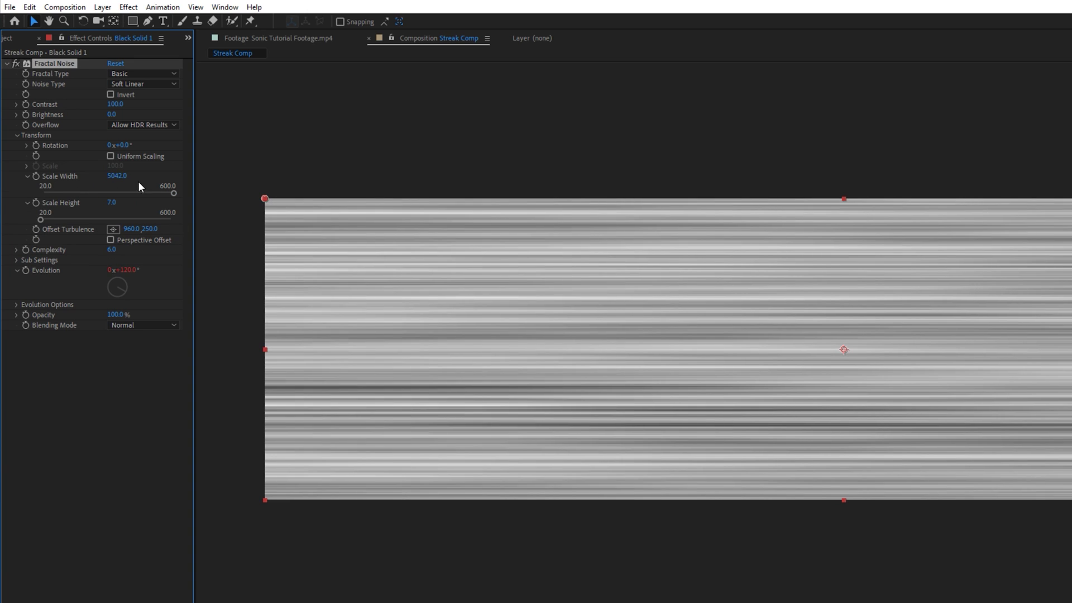
click(115, 175)
text(1000)
key(Return)
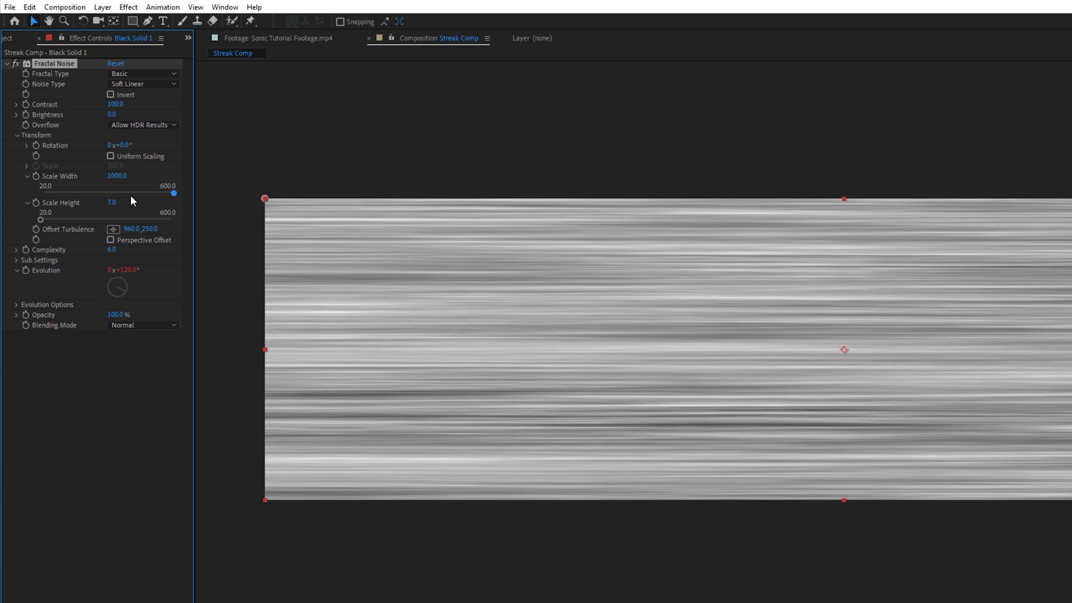
key(ctrl+shift+a)
key(space)
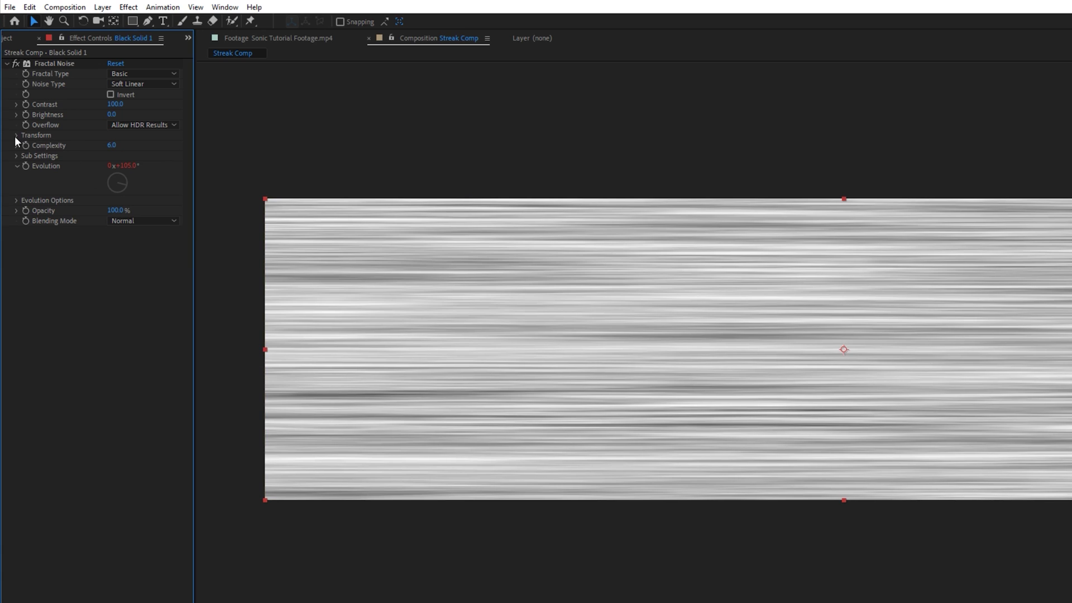
Scale the top solid's Fractal Noise to a width of about 2267, adjust its scale height, and raise the noise contrast.
click(29, 135)
click(112, 187)
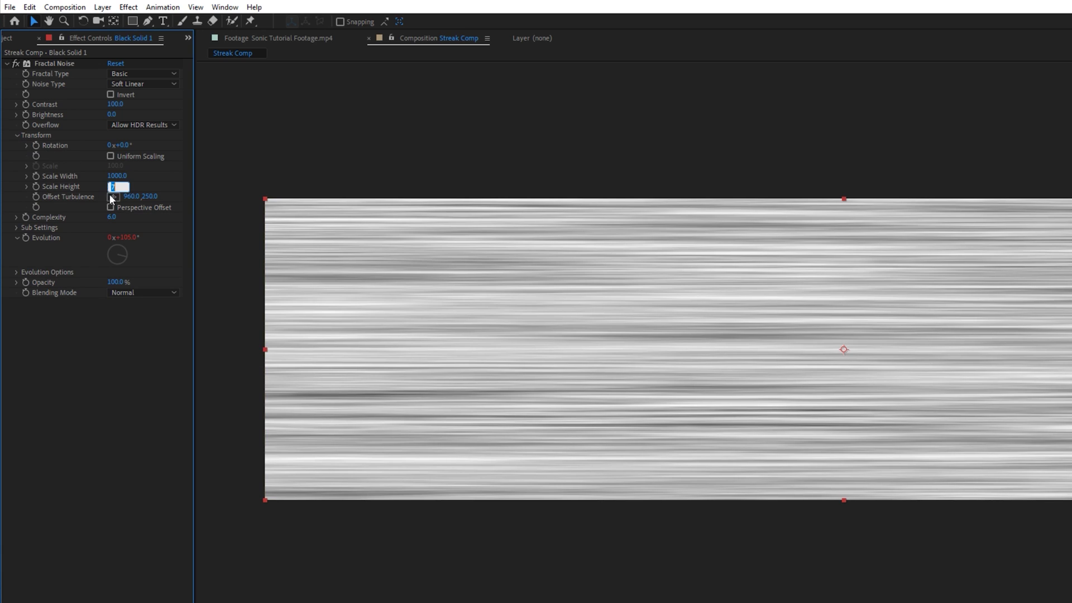
key(Return)
click(116, 177)
text(500)
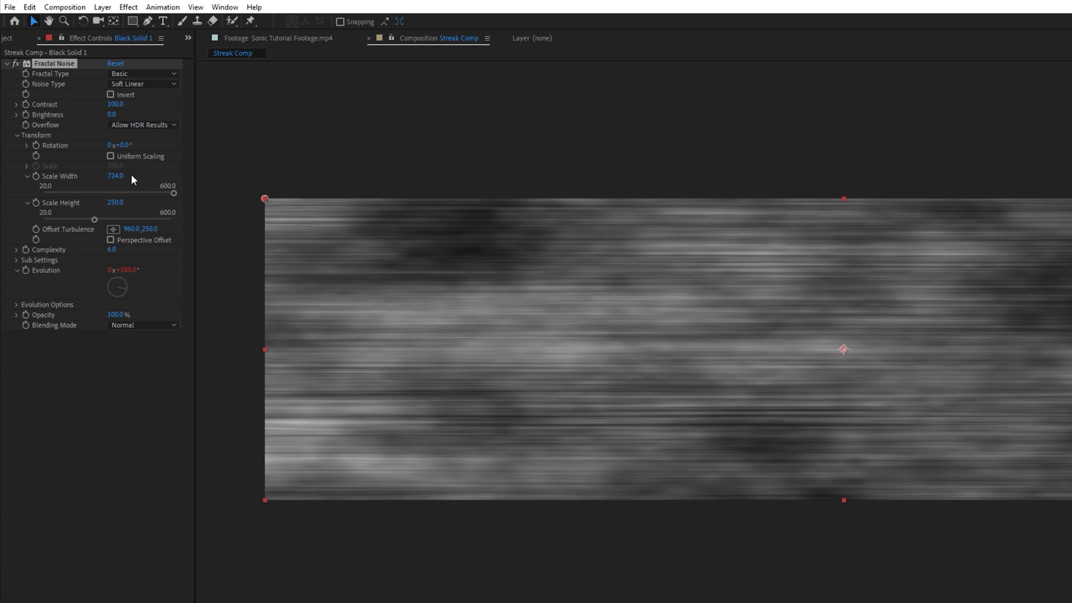
drag(130, 173, 165, 183)
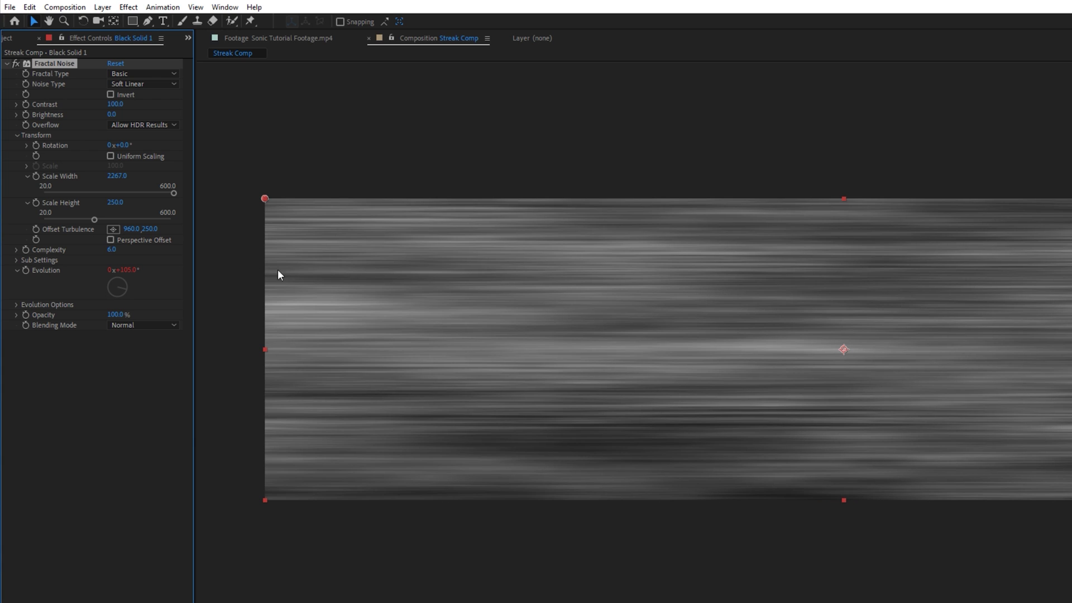
drag(110, 202, 48, 216)
drag(111, 105, 160, 123)
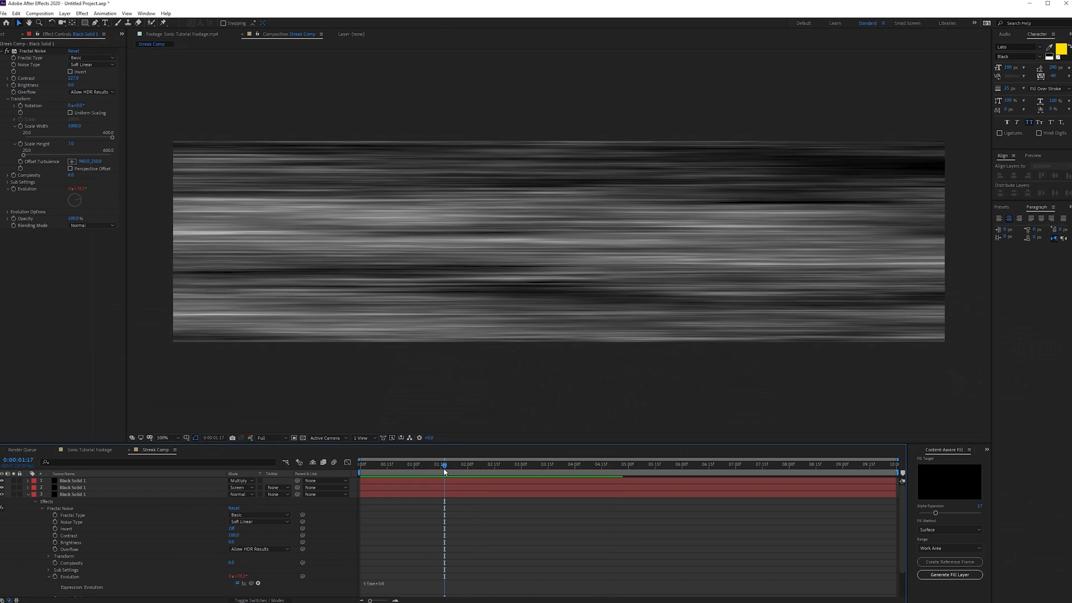
Add a new black solid above the three noise layers and draw a rectangular mask on it.
click(28, 494)
right_click(95, 531)
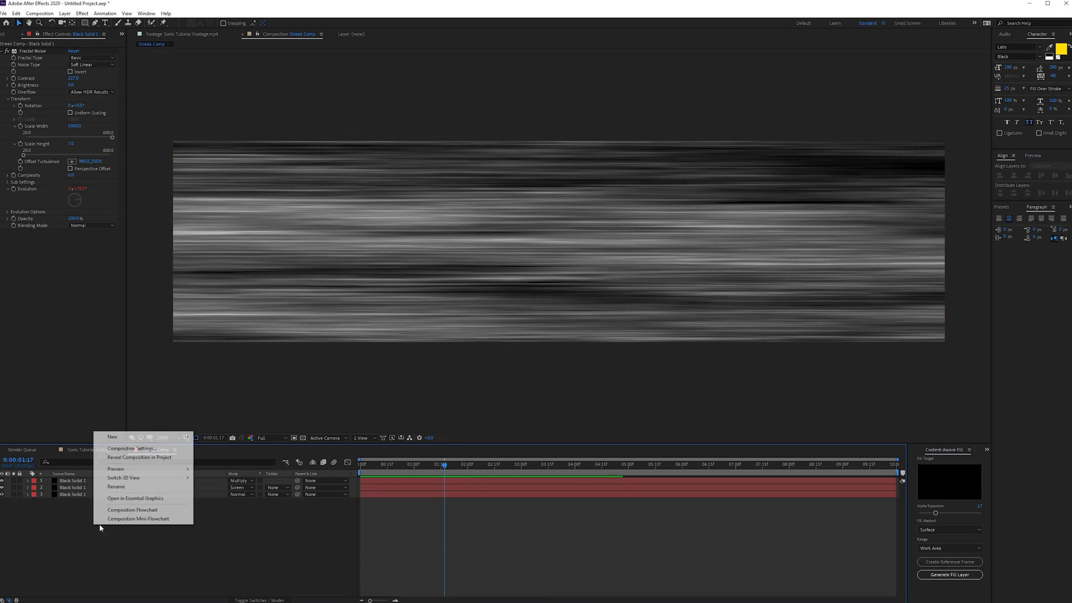
mouse_move(158, 437)
click(241, 456)
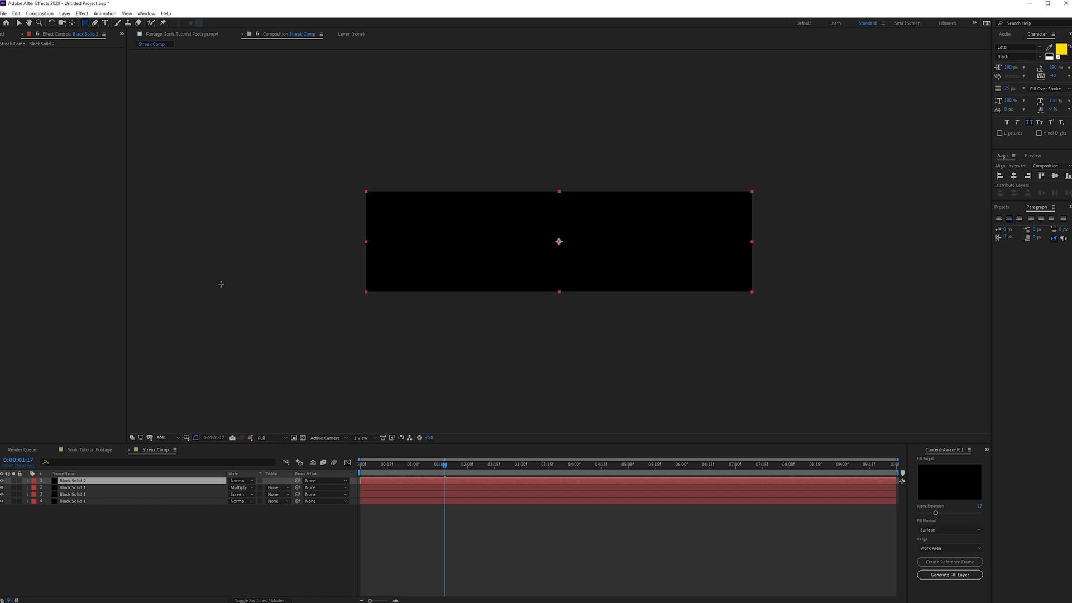
drag(665, 602, 909, 602)
drag(509, 327, 875, 381)
key(v)
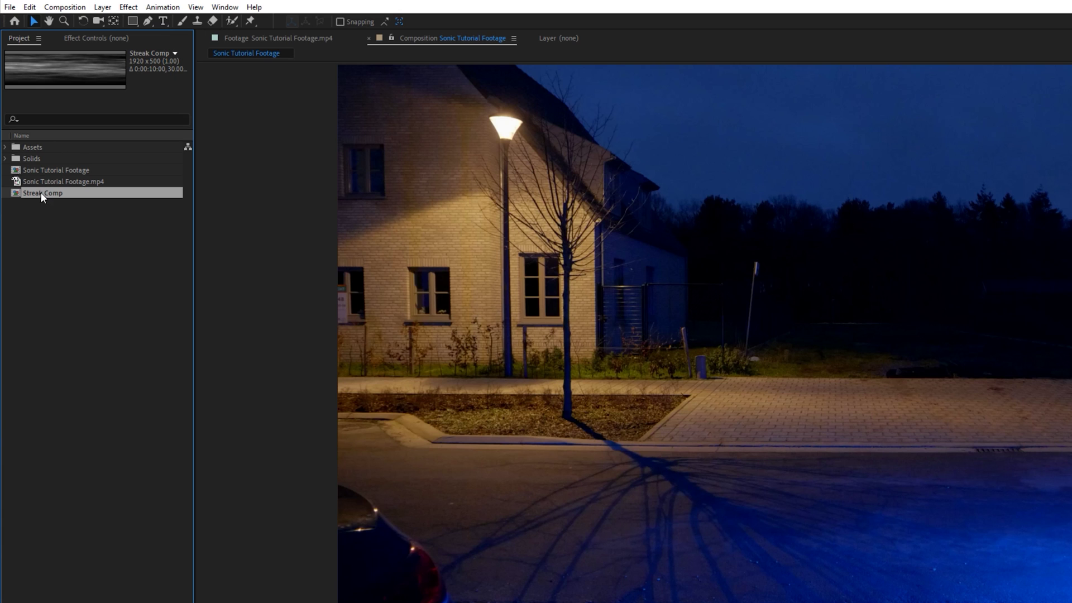
Place Streak Comp as the top layer of the Sonic Tutorial Footage composition, over the street, with Add blending.
mouse_move(38, 192)
mouse_down()
mouse_move(349, 364)
mouse_move(307, 401)
mouse_move(310, 392)
mouse_up()
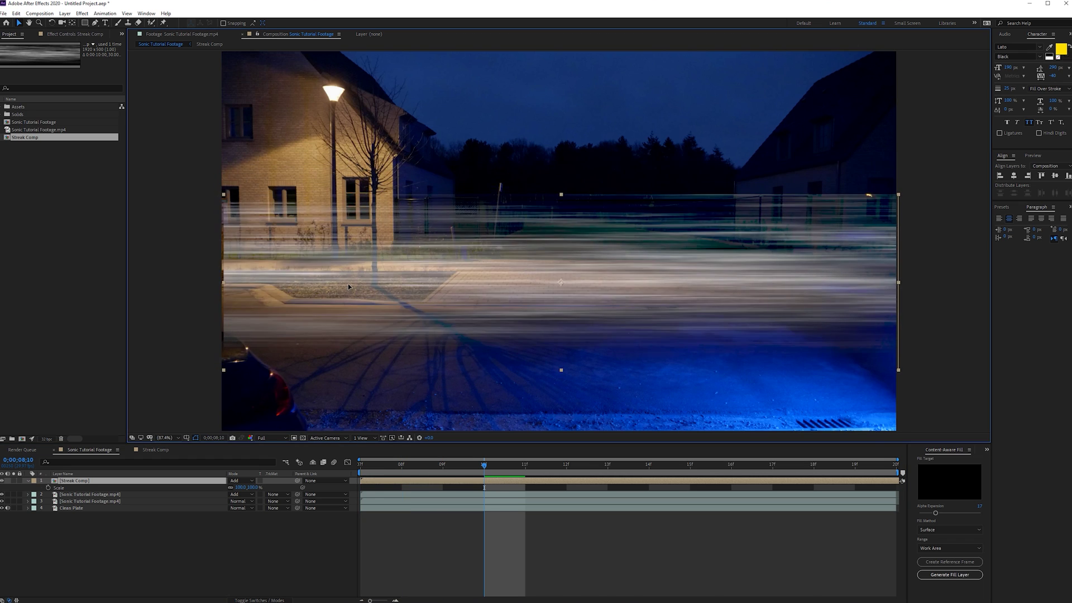
key(Return)
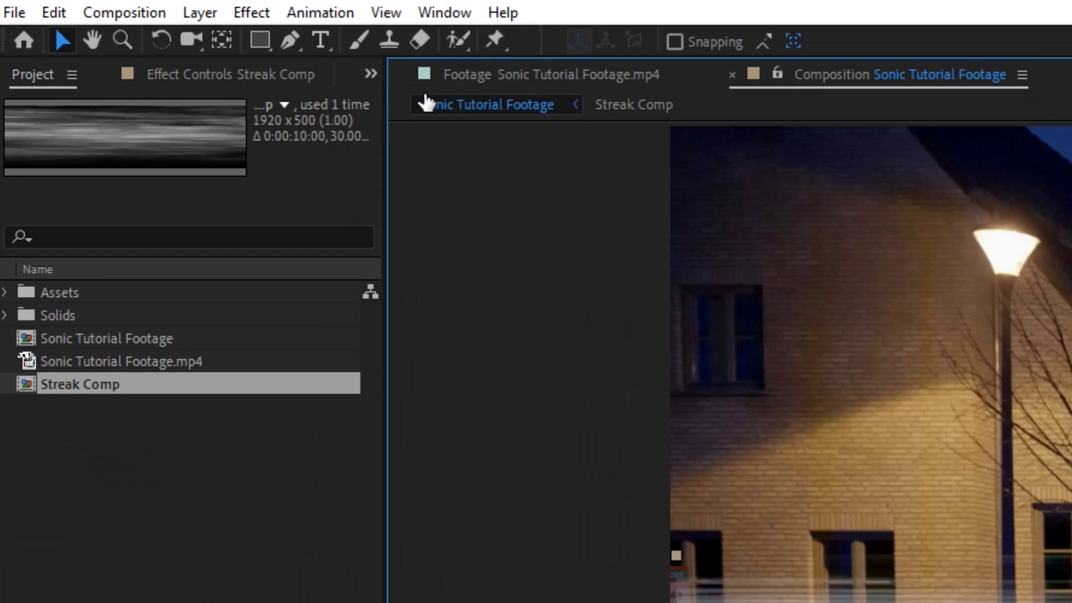
Draw a closed Pen mask on the Streak Comp layer from the runner's blurred edge to beyond the frame's right side at 0;00;08;13.
click(290, 41)
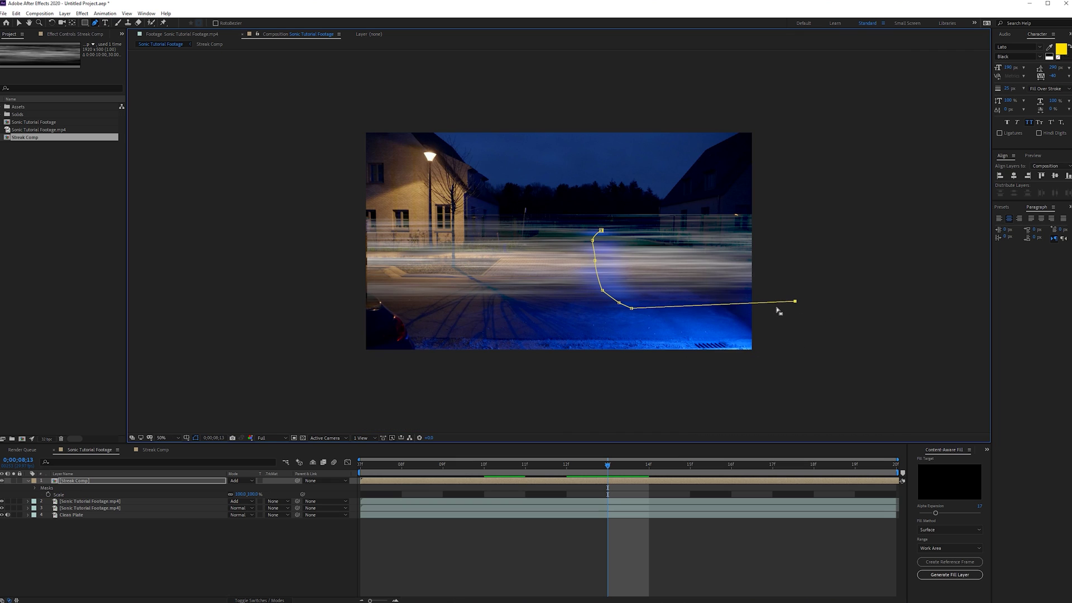
key(ctrl+z)
click(781, 308)
click(775, 223)
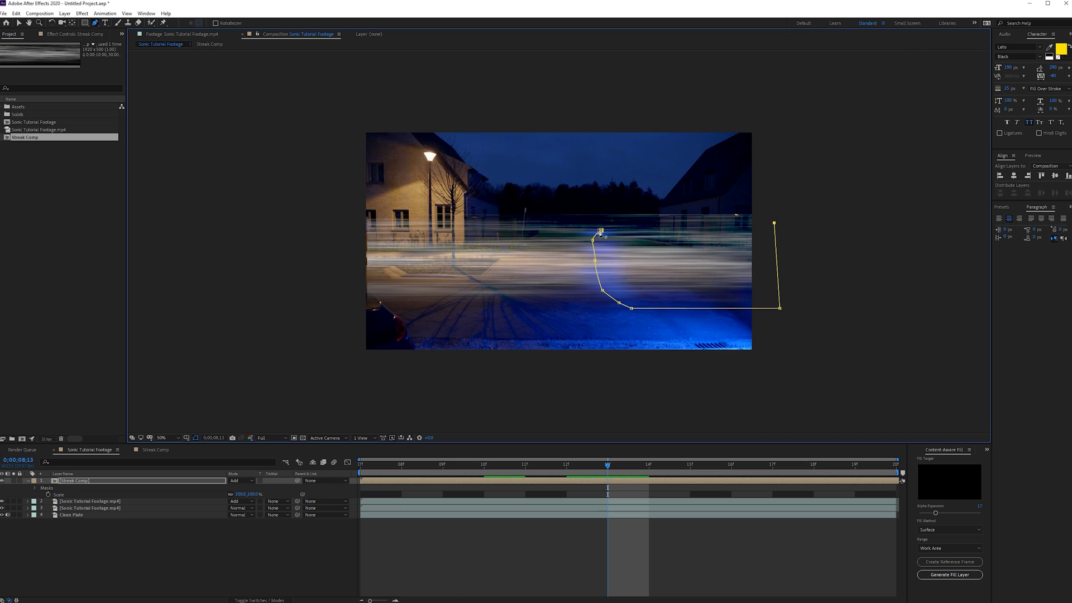
click(601, 231)
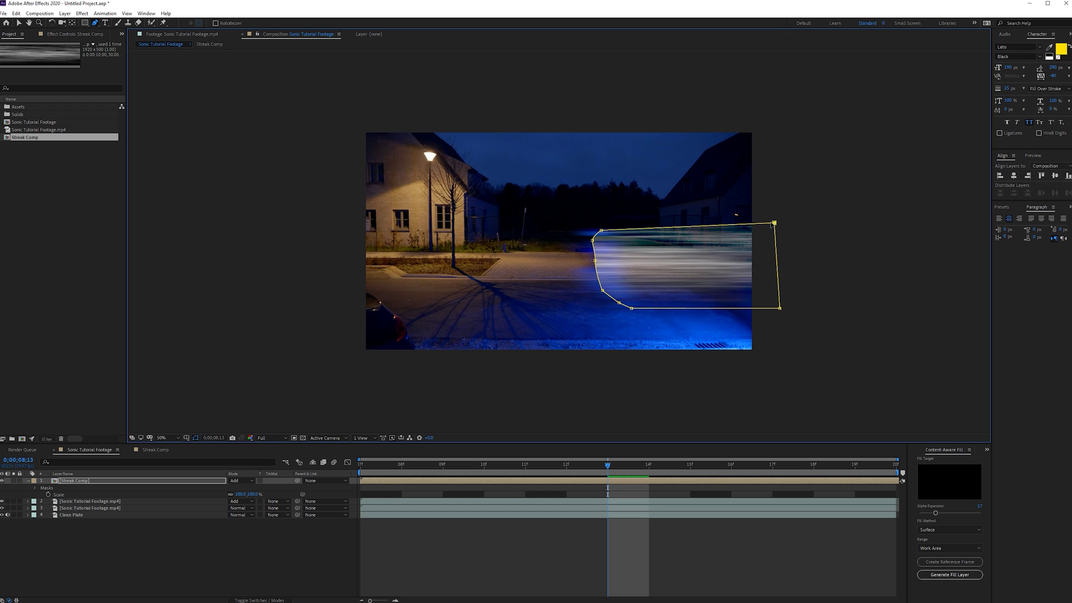
Keyframe the streak mask's path at 0;00;08;13 and shift the mask off the right edge of the frame at 0;00;08;10.
key(period)
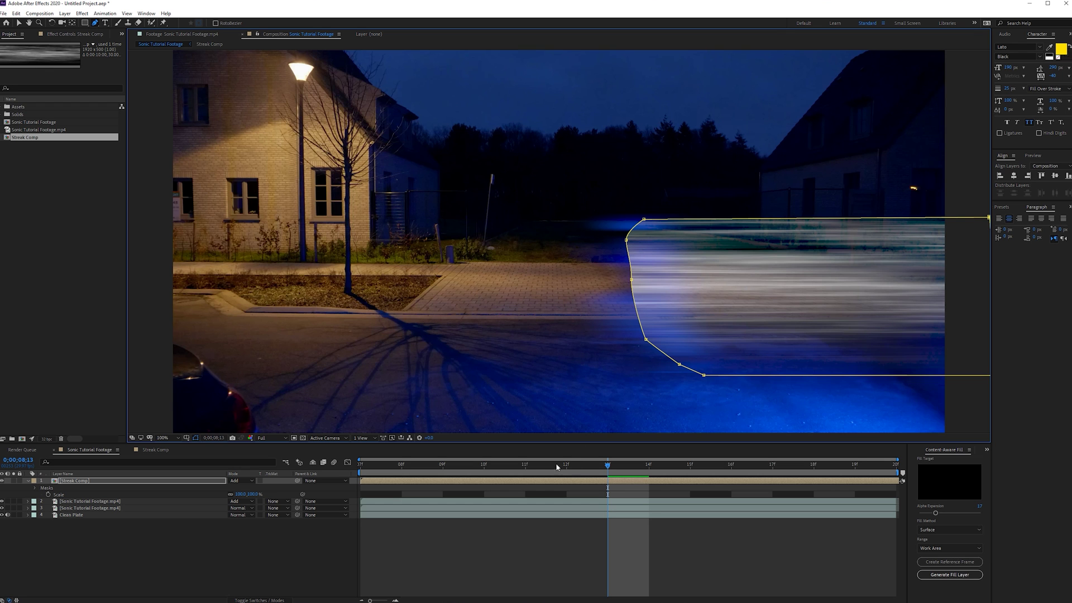
key(m)
click(55, 494)
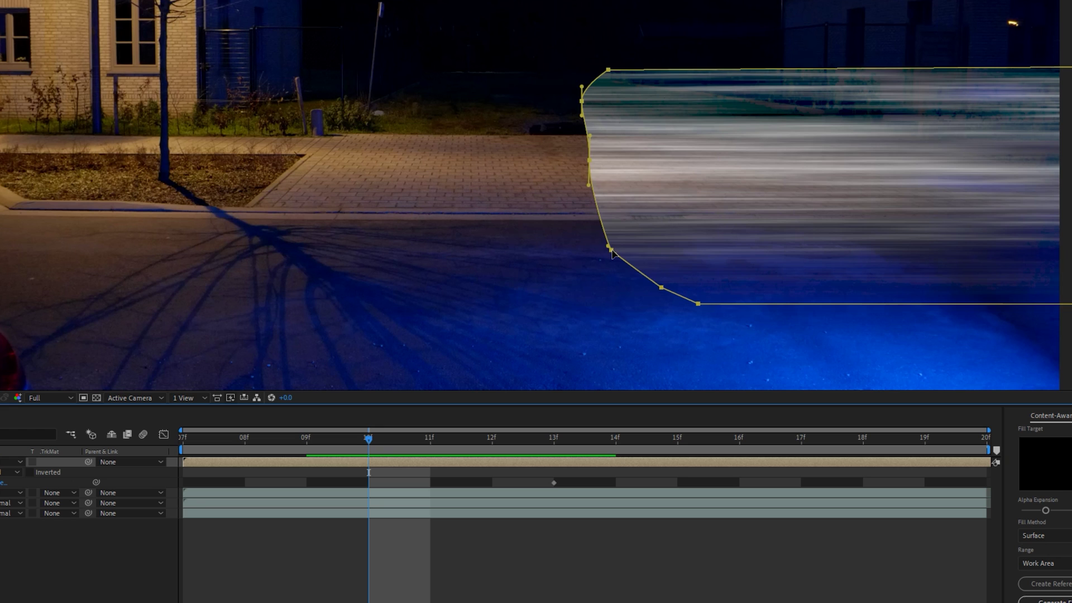
drag(611, 252, 1071, 246)
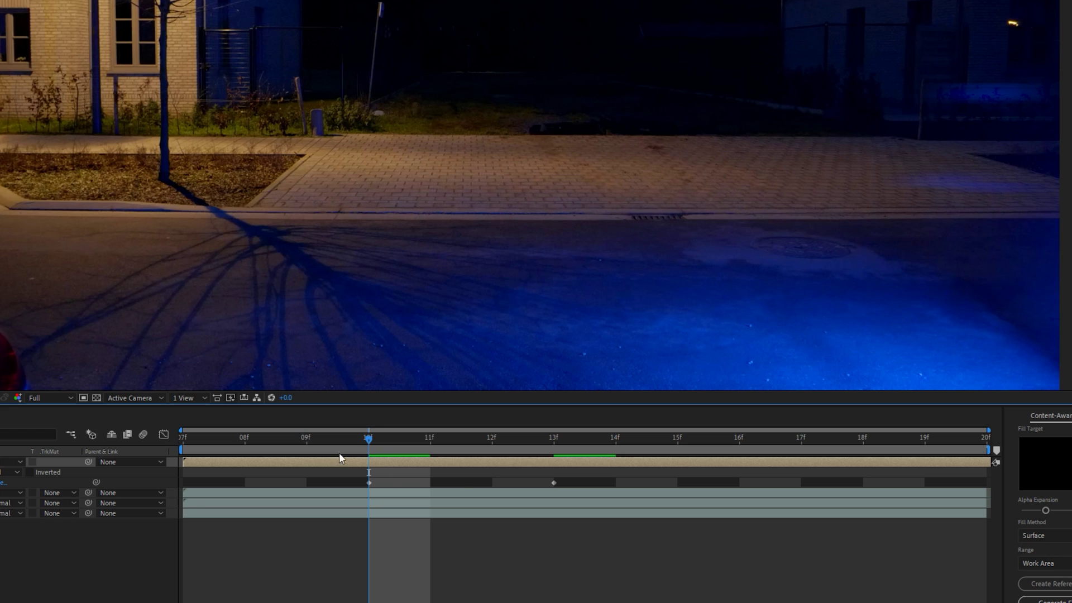
Move the off-screen mask keyframe to 0;00;08;09 and keyframe the mask covering the full width of the street at 0;00;08;19.
key(Page_Up)
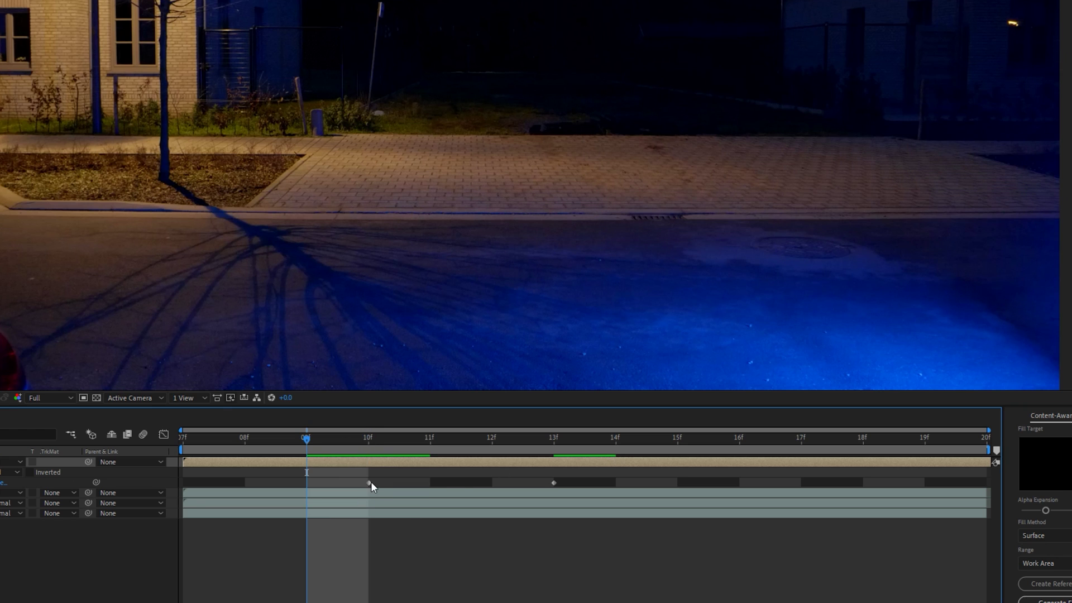
drag(369, 482, 296, 489)
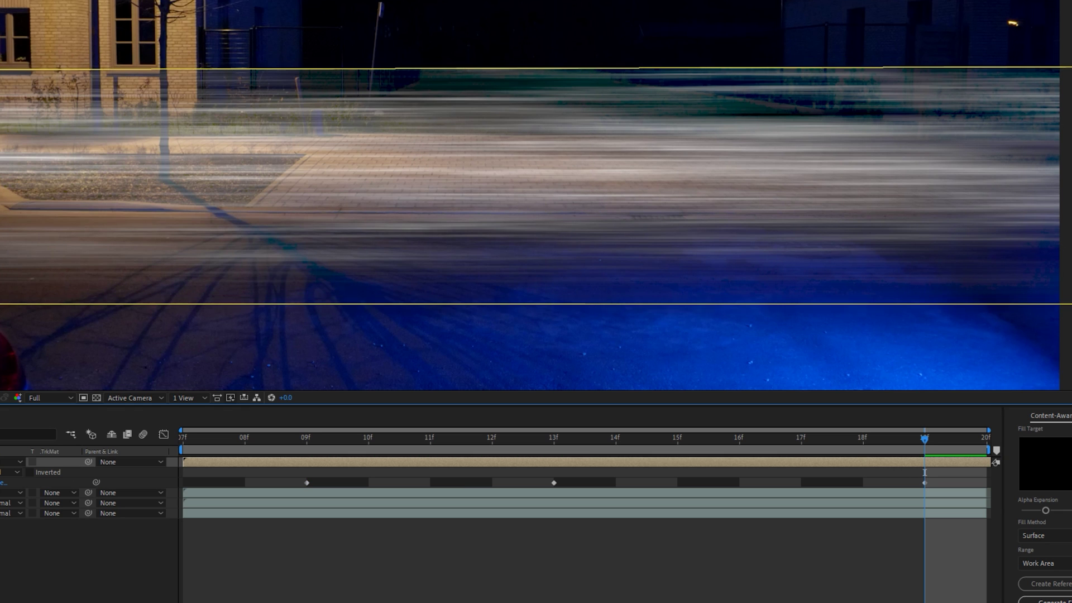
mouse_move(900, 442)
mouse_down()
mouse_move(610, 459)
mouse_move(490, 482)
mouse_move(817, 496)
mouse_move(805, 504)
mouse_move(443, 491)
mouse_move(859, 491)
mouse_up()
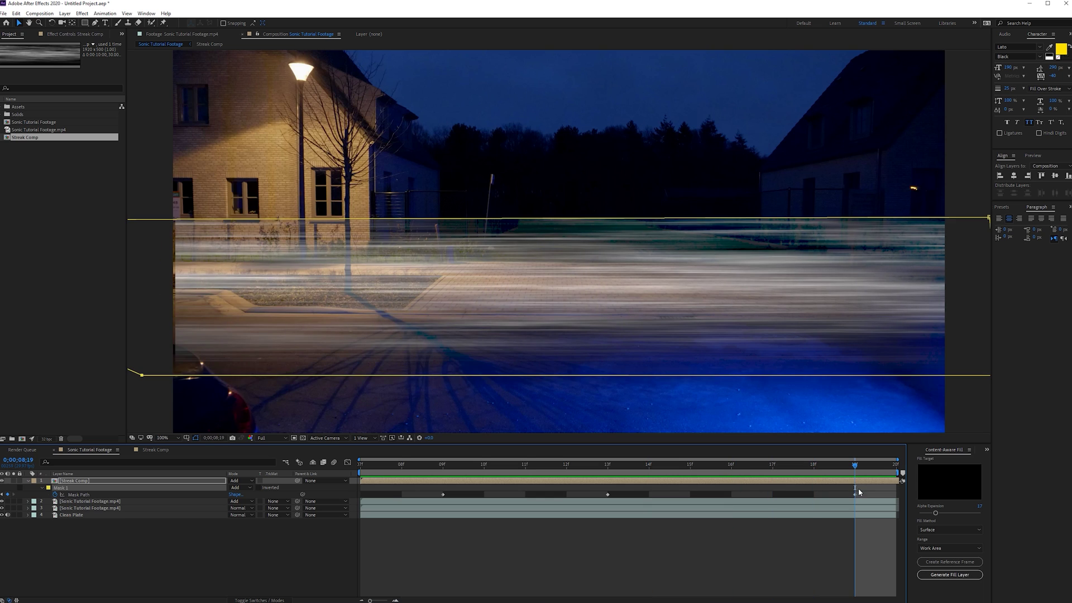
Draw a rectangular mask on the Streak Comp layer beyond the frame's right edge at 0;00;08;15.
key(comma)
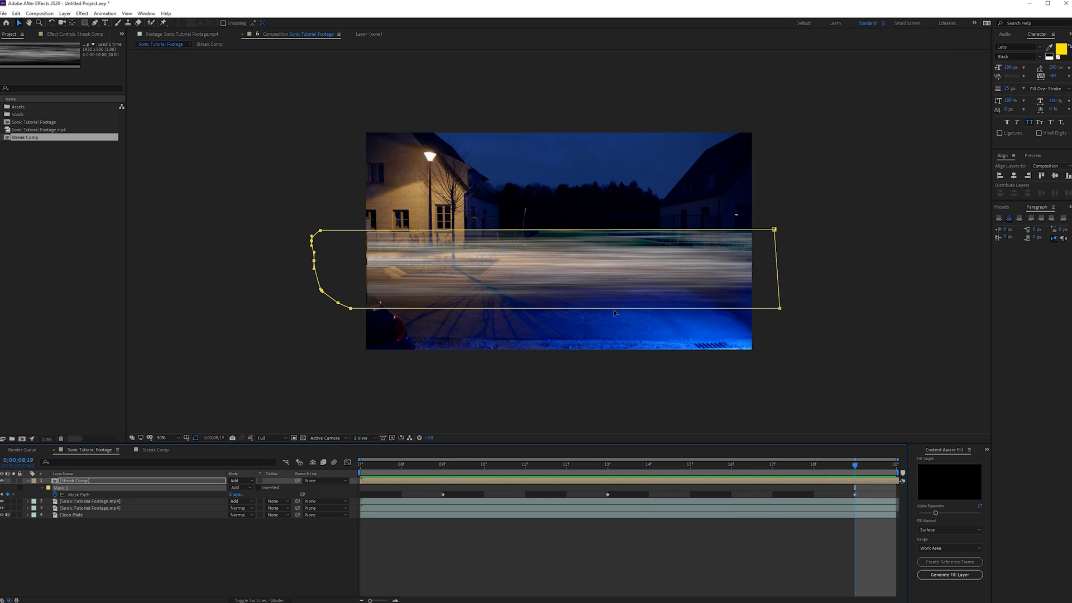
drag(804, 467, 708, 467)
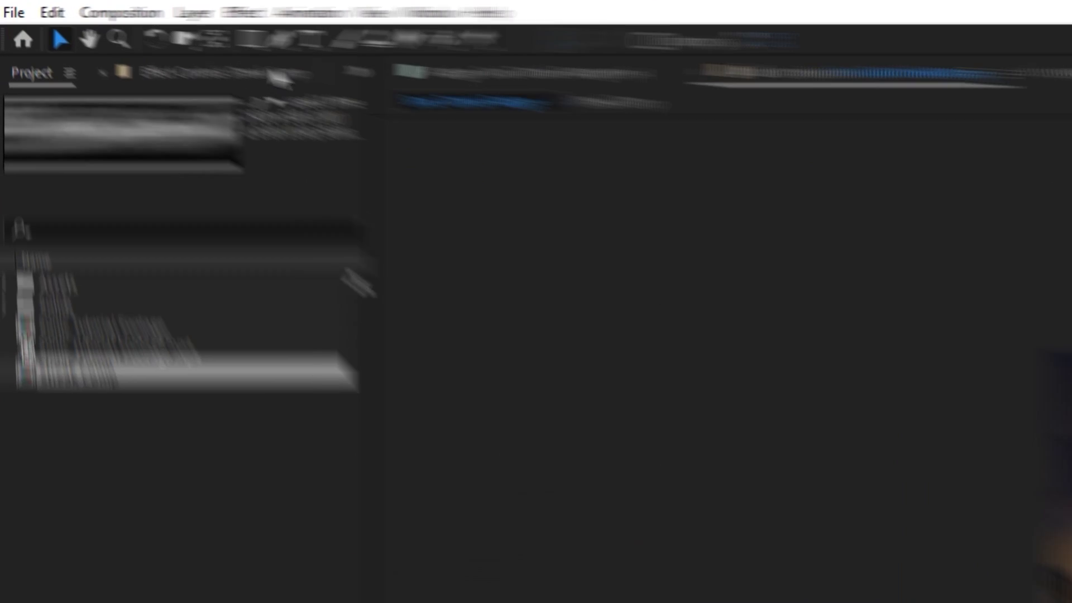
click(260, 40)
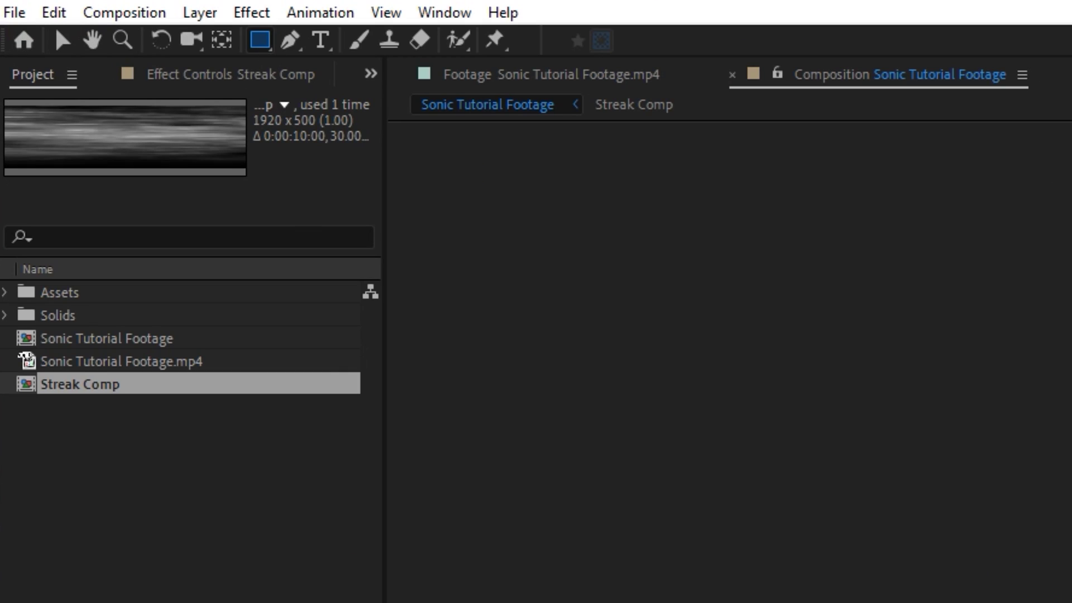
mouse_move(921, 197)
mouse_down()
mouse_move(1031, 444)
mouse_move(1041, 425)
mouse_up()
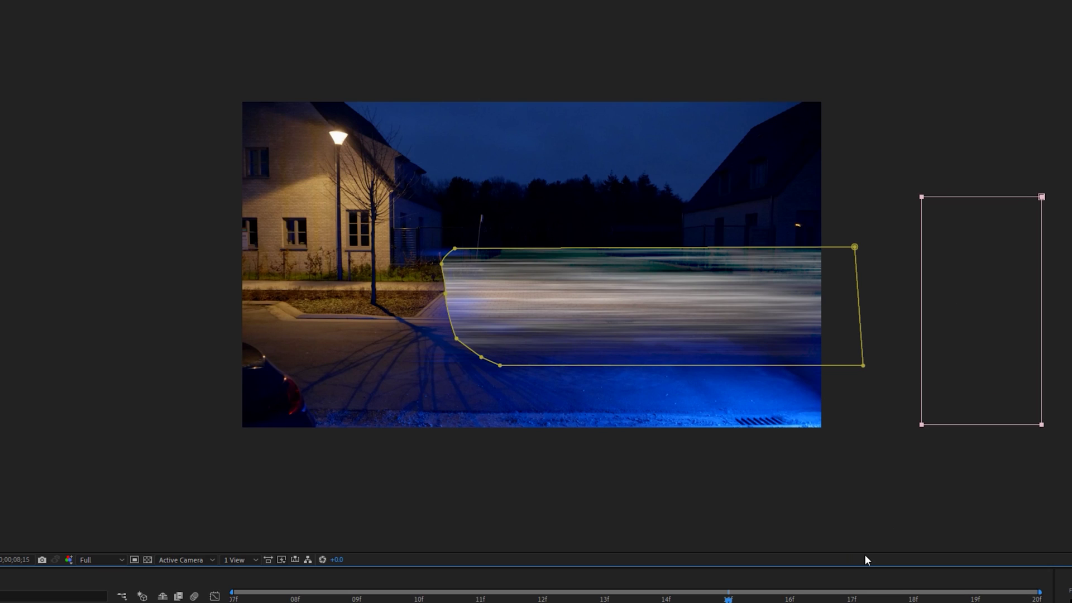
Keyframe the rectangular mask stretched leftward across the frame at 0;00;08;19 and set its mode to Subtract.
key(m)
key(m)
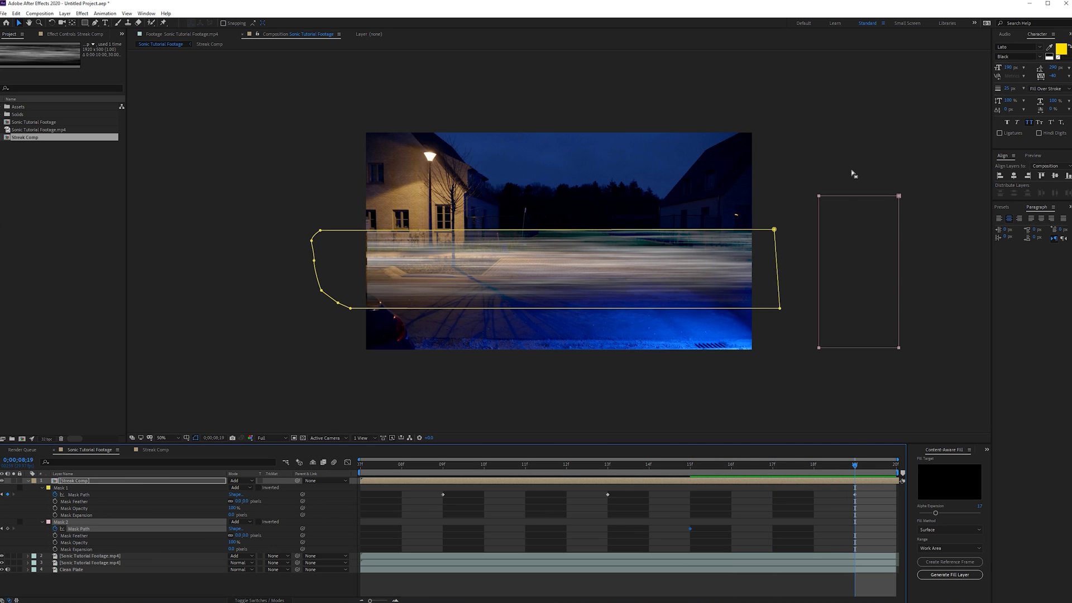
drag(851, 163, 350, 362)
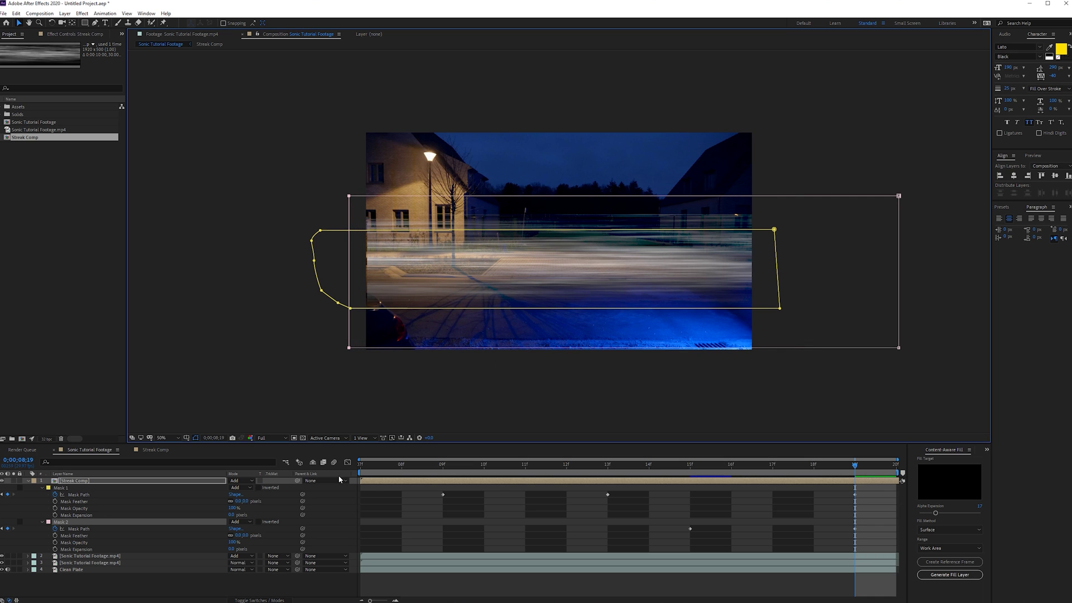
click(240, 524)
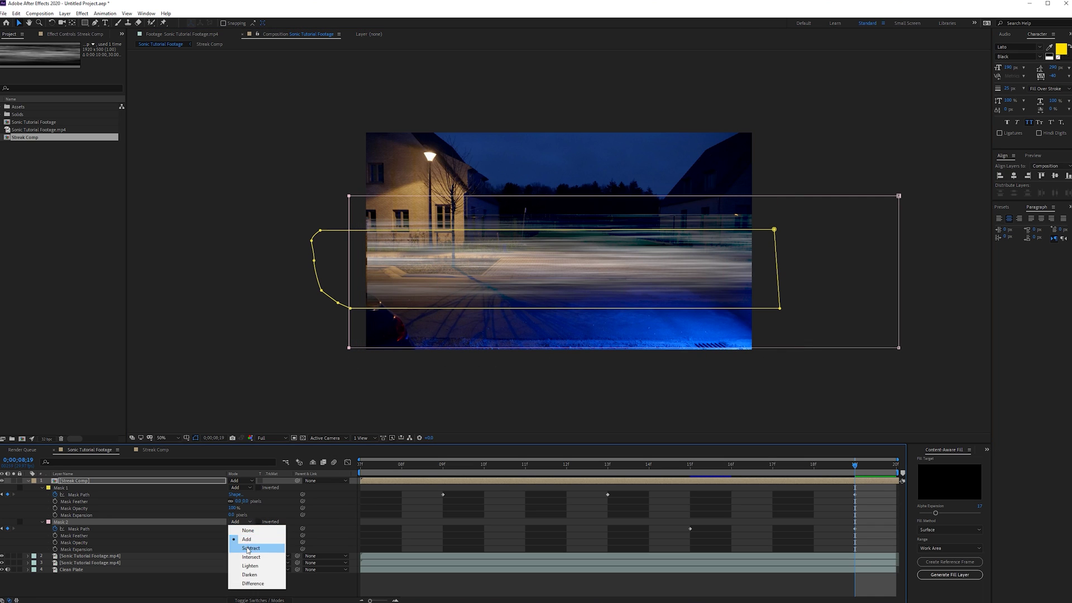
click(248, 548)
Feather both Streak Comp masks and extend the subtract mask farther above and below the streaks at 0;00;08;15.
drag(817, 474, 735, 474)
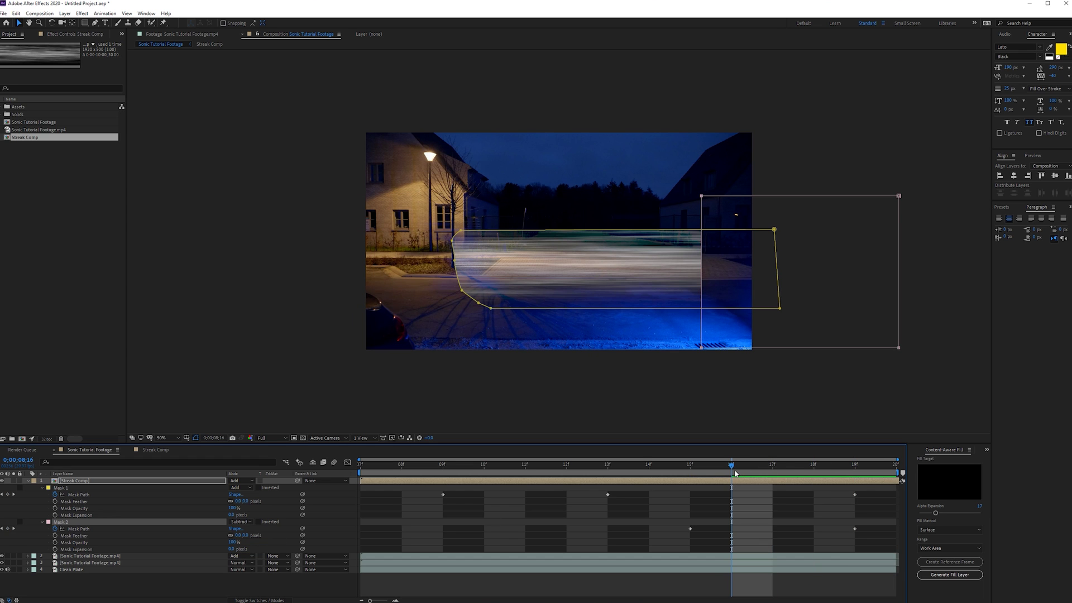
key(f)
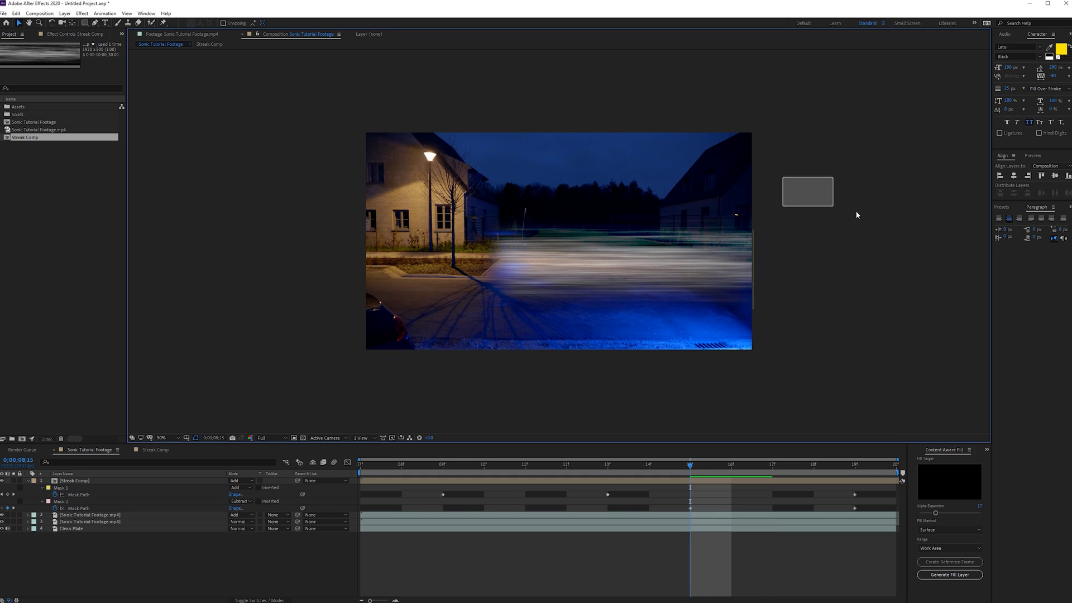
click(74, 502)
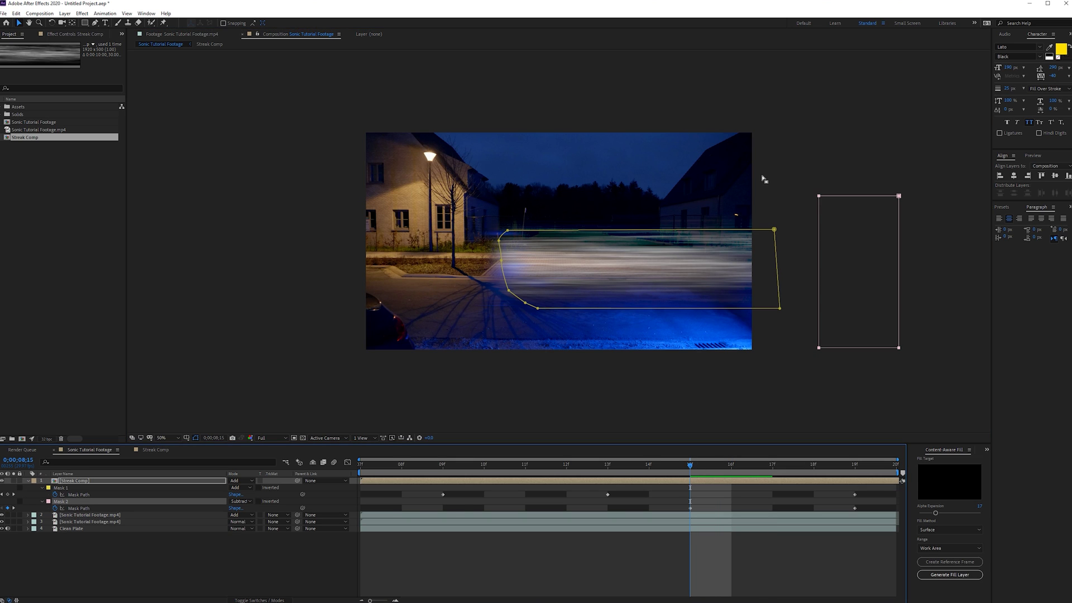
drag(766, 162, 888, 97)
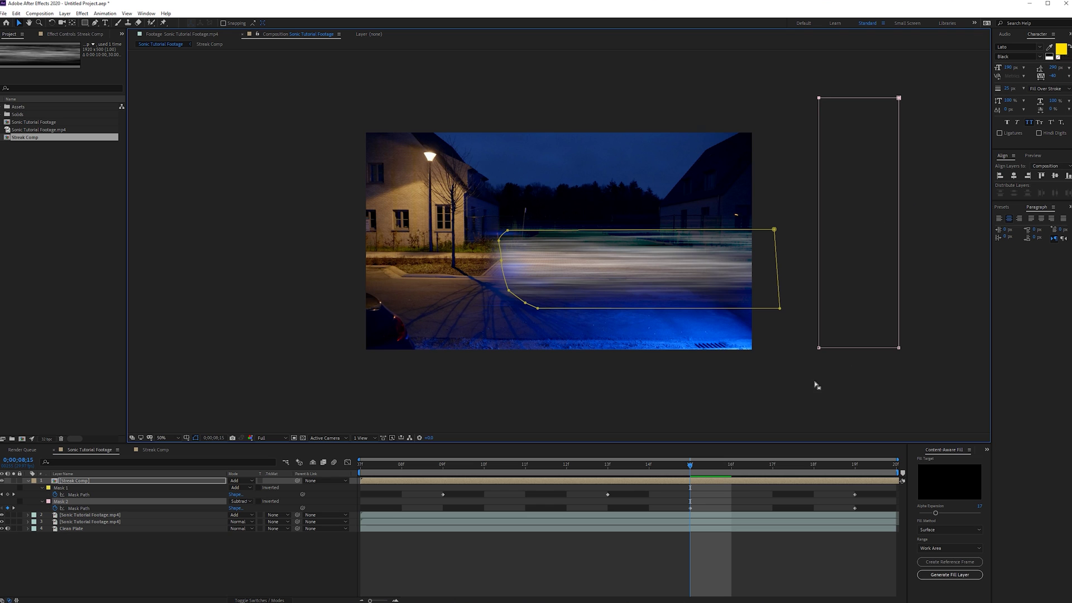
drag(801, 338, 939, 377)
drag(898, 348, 898, 422)
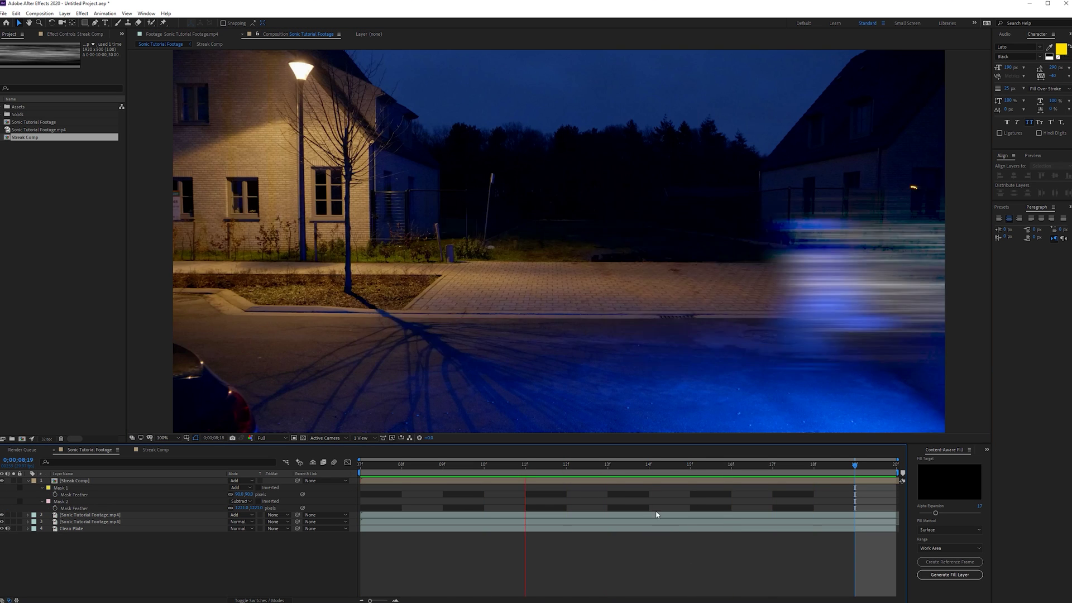
Apply the Turbulent Displace effect to the Streak Comp layer at 0;00;08;15.
click(618, 466)
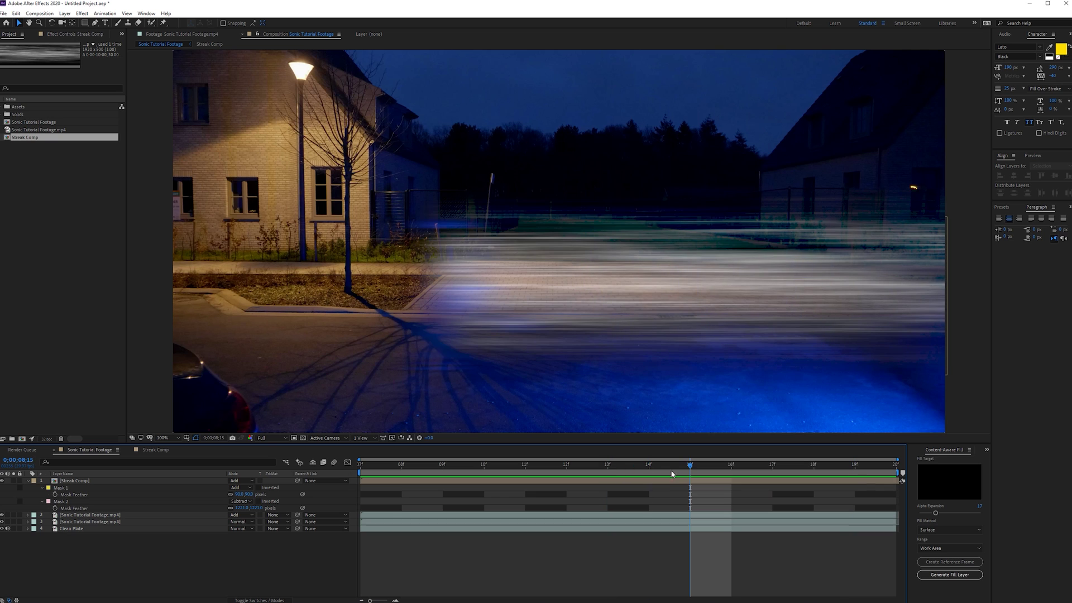
click(330, 481)
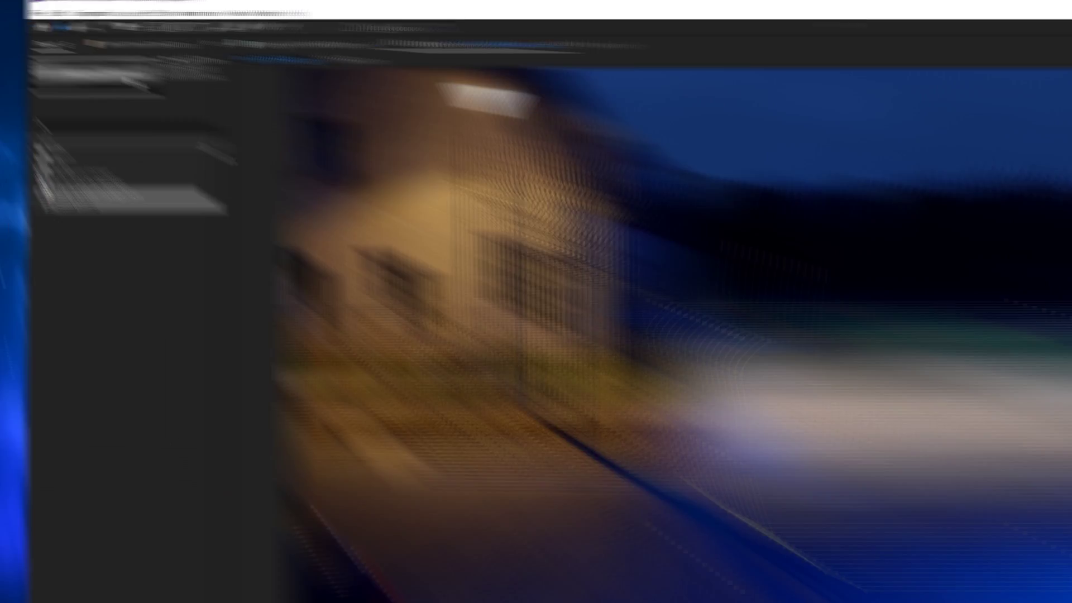
key(ctrl+space)
text(tr)
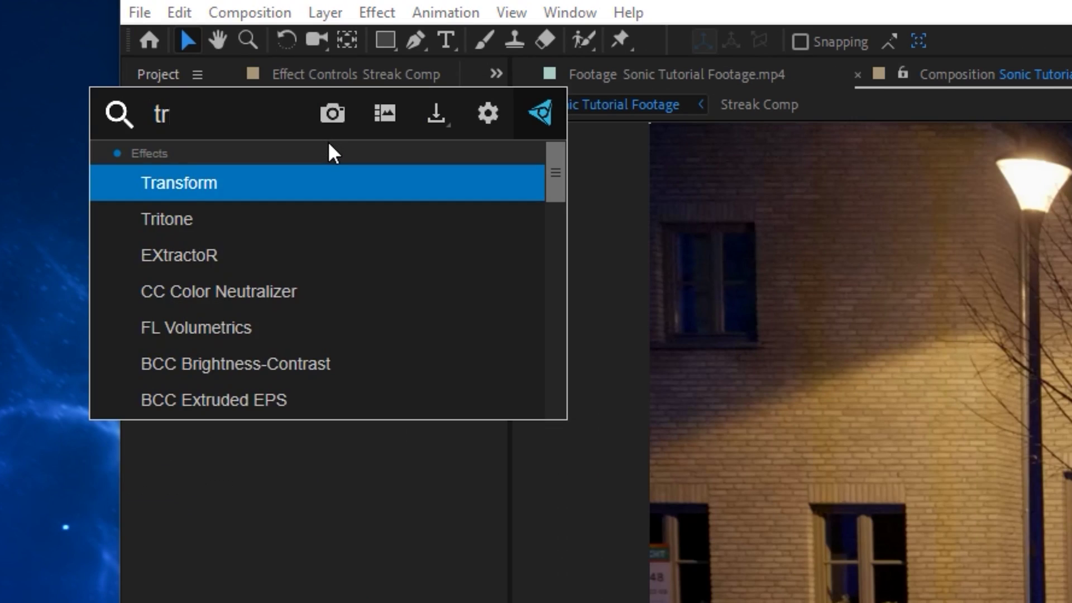
key(BackSpace)
text(ur)
key(Return)
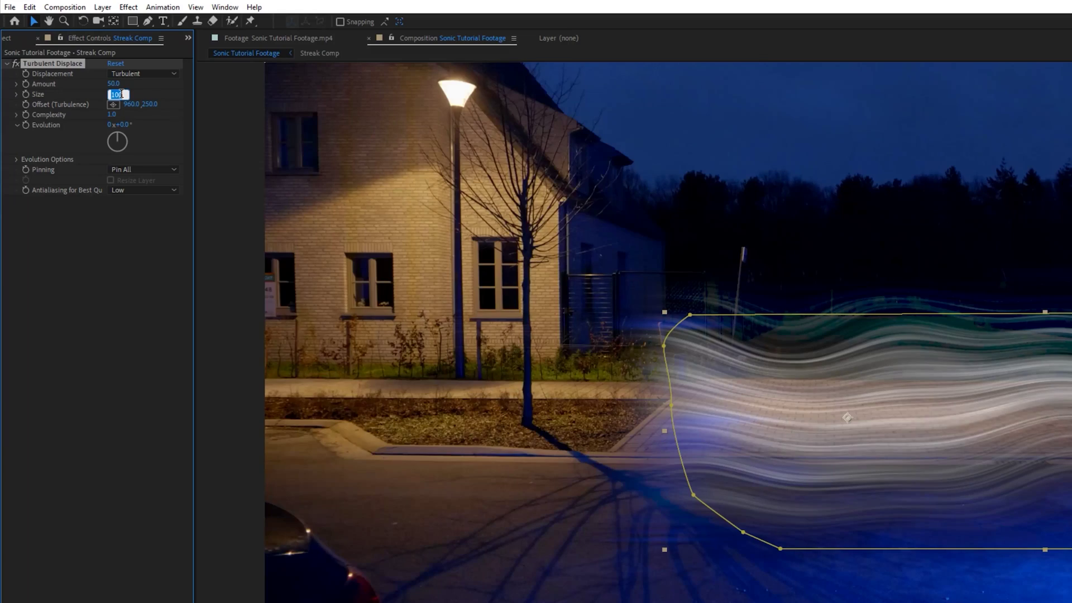
Set the Turbulent Displace size to 500 and amount to 10.
text(00)
key(Return)
click(114, 83)
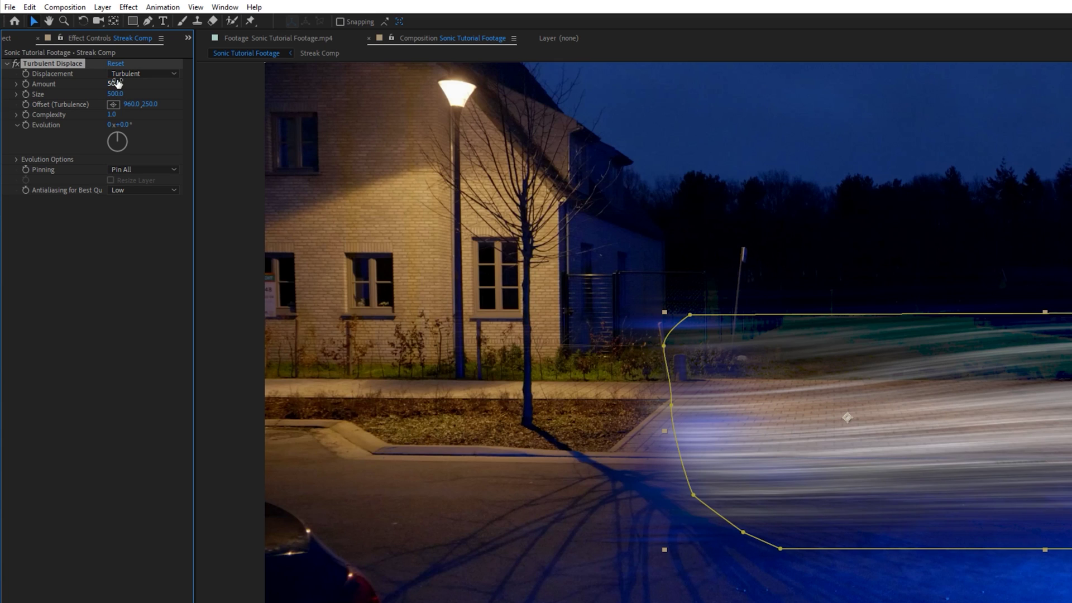
text(10)
key(Return)
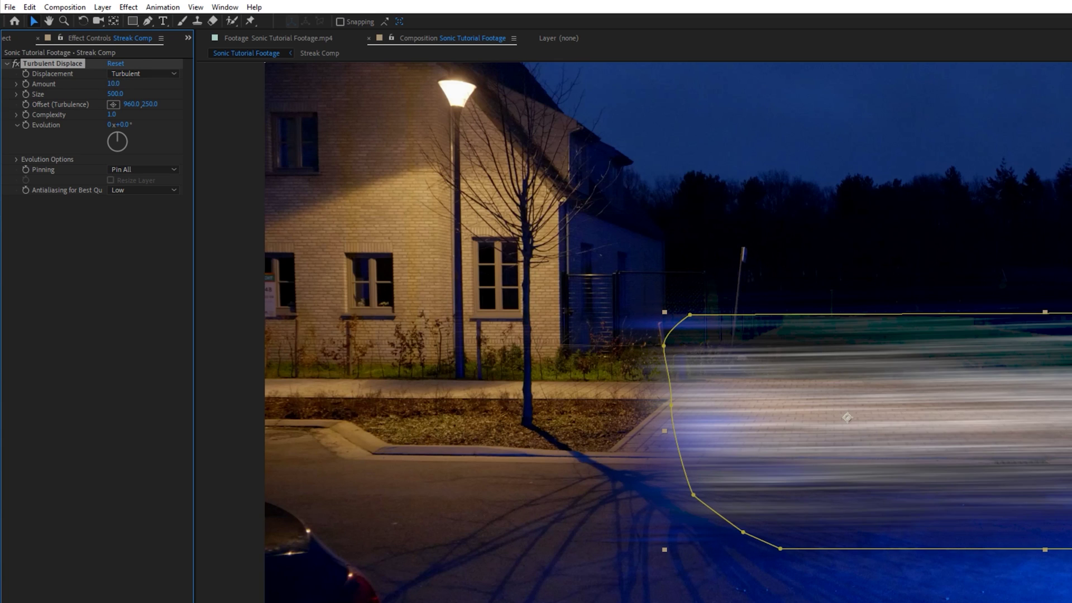
Move the Turbulent Displace offset point to 1276.3, 239.3, and set the complexity to 10 and the amount to 2.
key(F2)
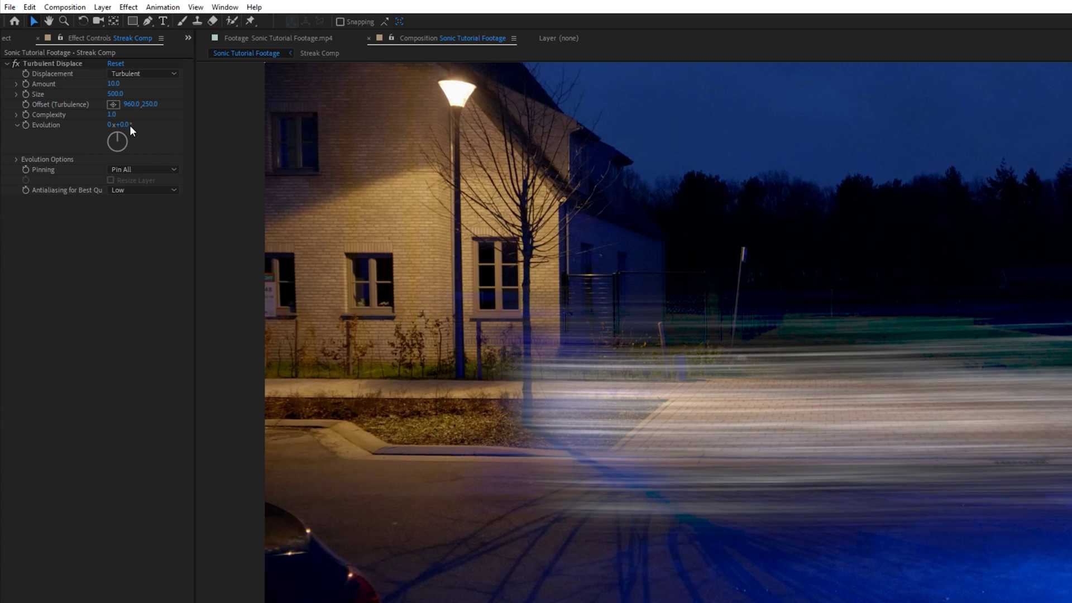
click(112, 105)
click(1037, 410)
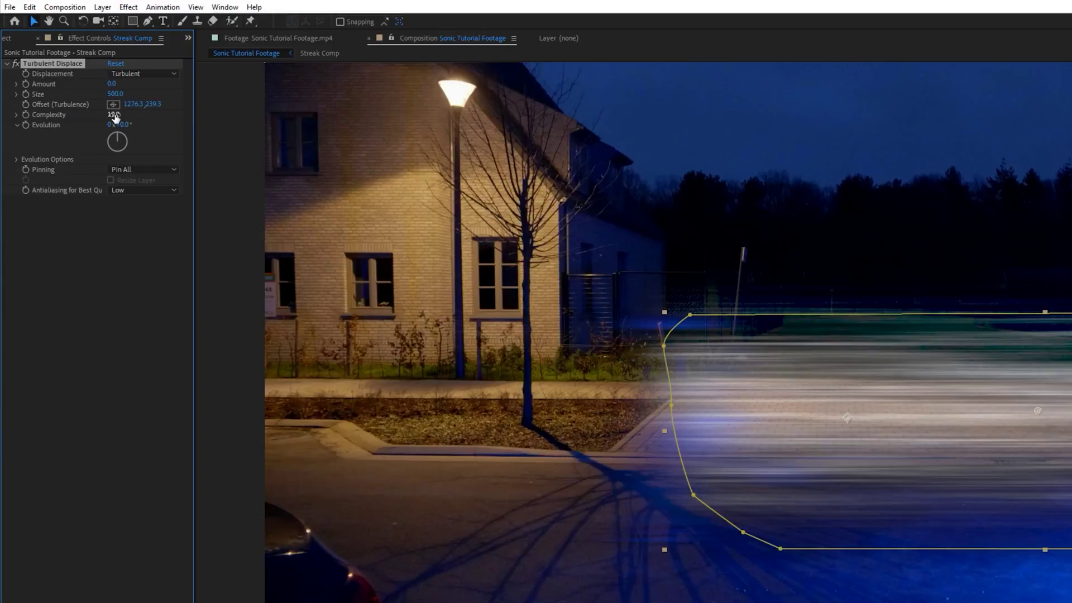
drag(115, 83, 117, 83)
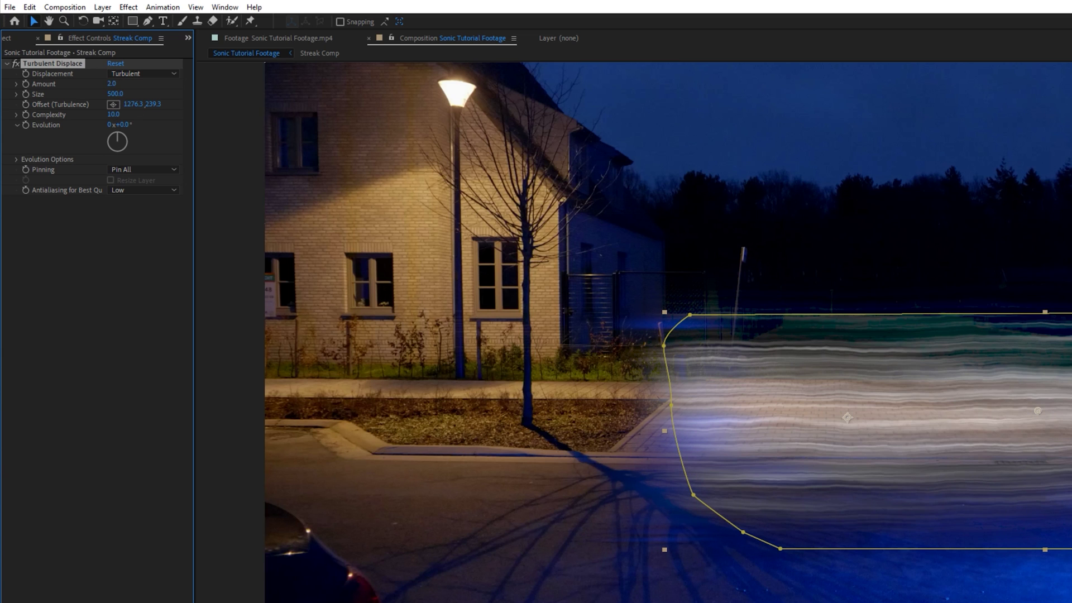
Reduce the Turbulent Displace amount to 1 and complexity to 5.
key(F2)
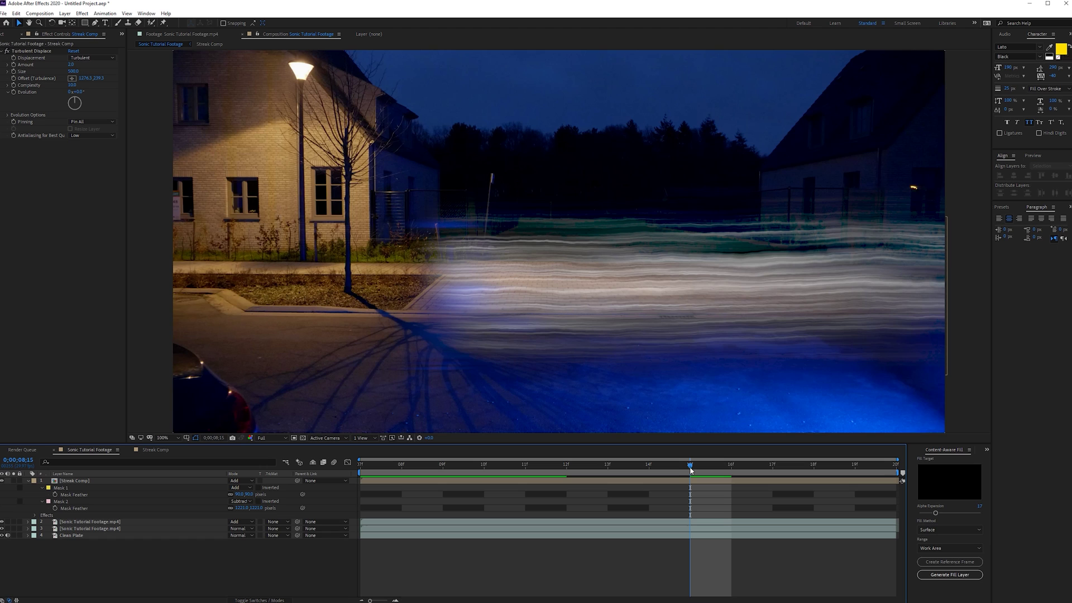
click(71, 65)
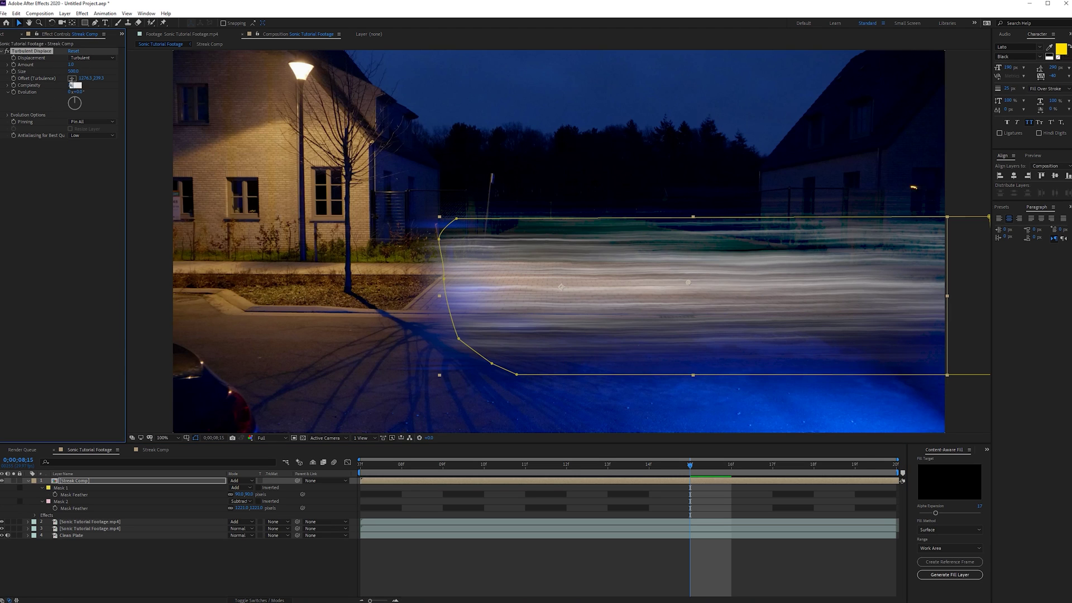
key(Return)
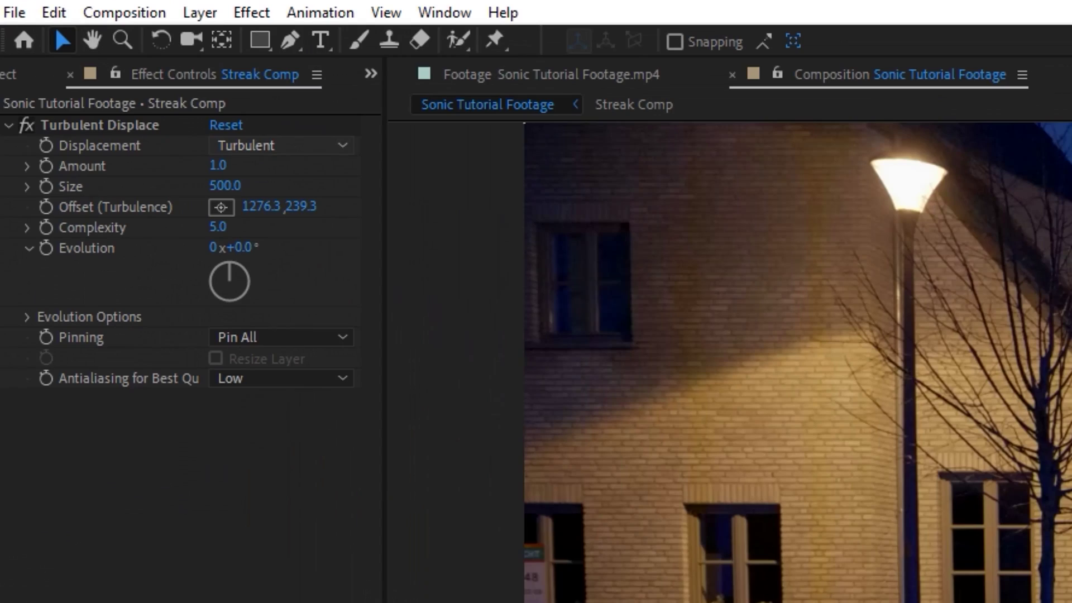
Pre-compose the Streak Comp layer as Streak, moving all attributes into the new composition.
click(64, 13)
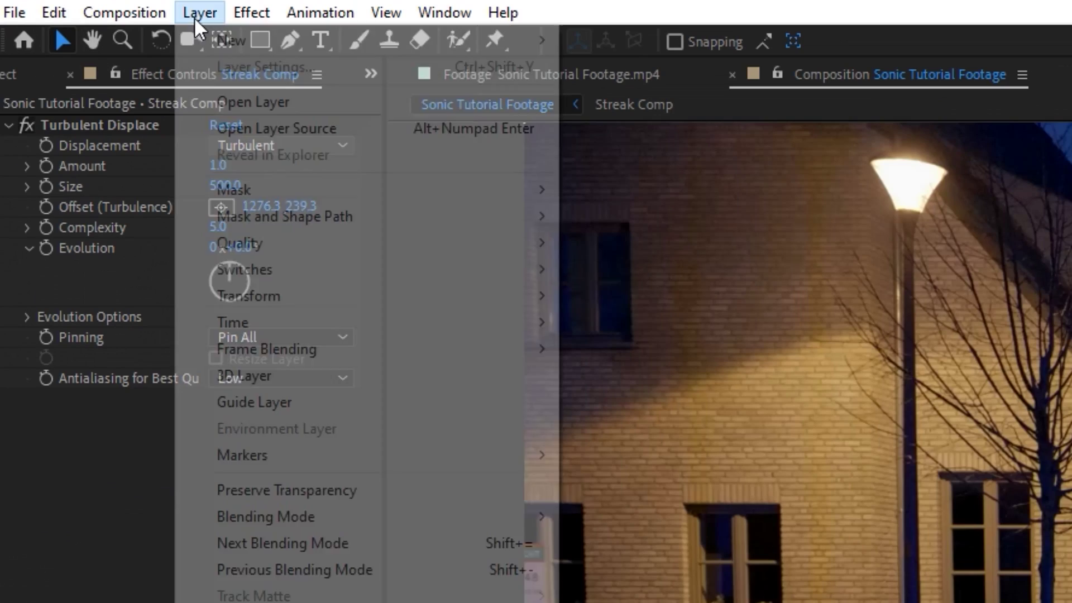
click(340, 413)
click(376, 318)
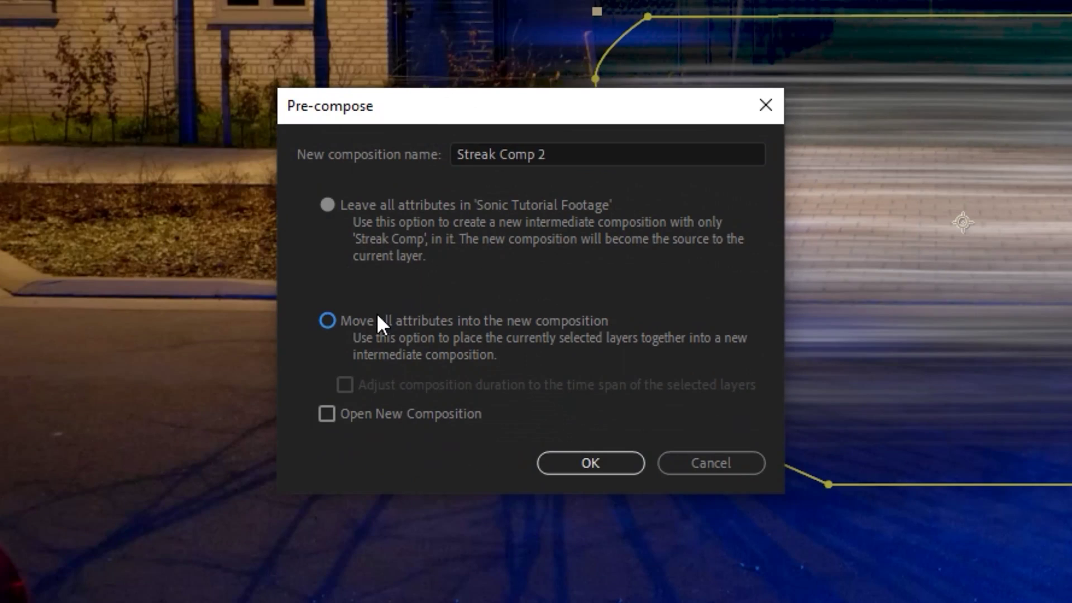
click(609, 152)
key(ctrl+a)
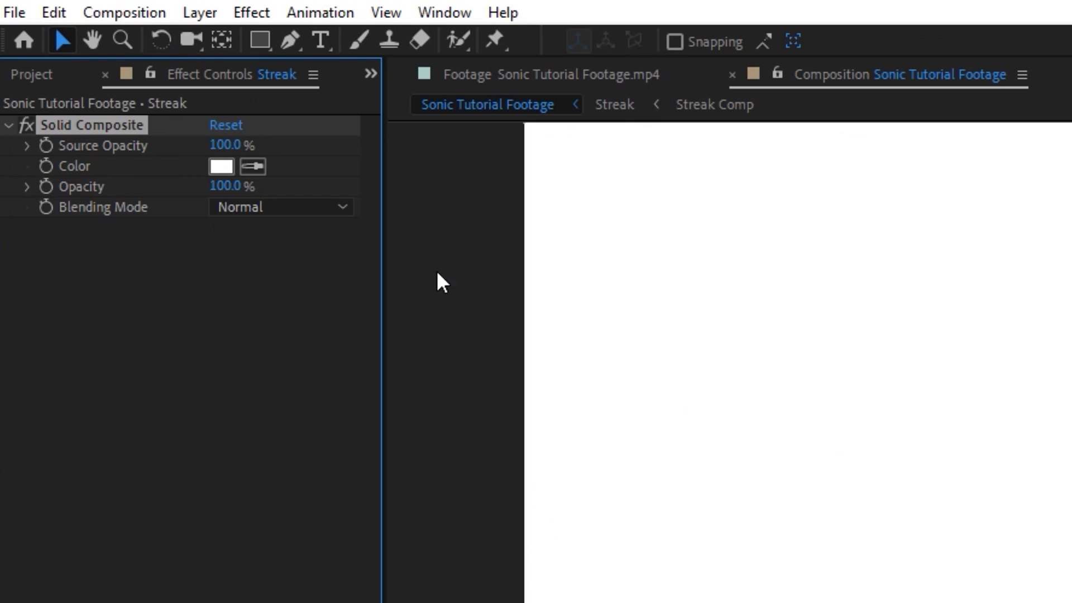
Set the Streak layer's Solid Composite color to black and its blending mode to Add.
click(220, 166)
drag(355, 388, 224, 472)
key(Return)
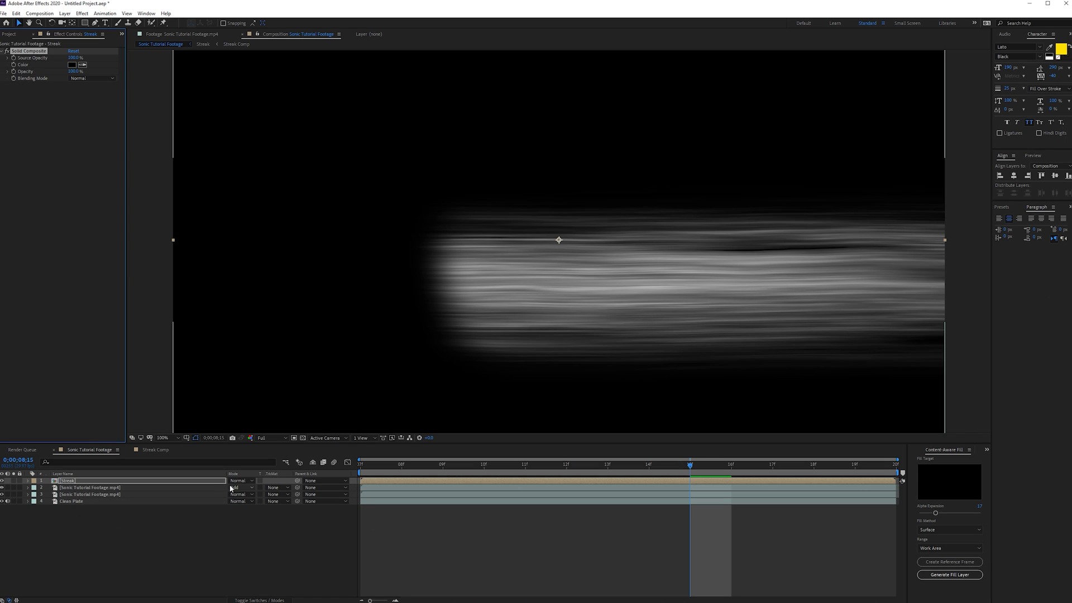
click(238, 481)
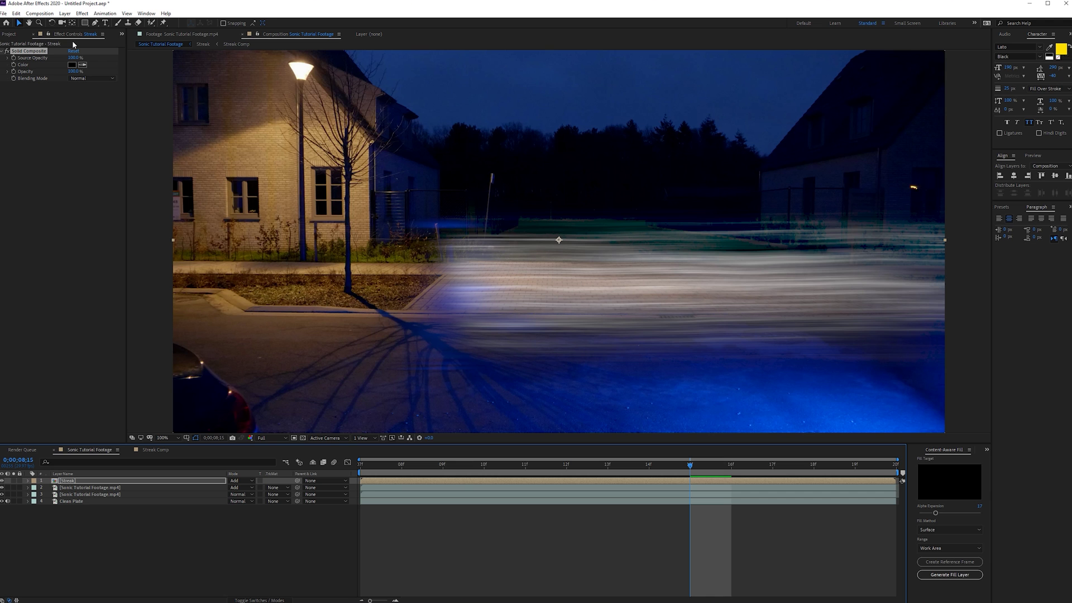
Apply VC Color Vibrance to the Streak layer and change its color to bright blue.
key(ctrl+space)
text(vc co)
key(Return)
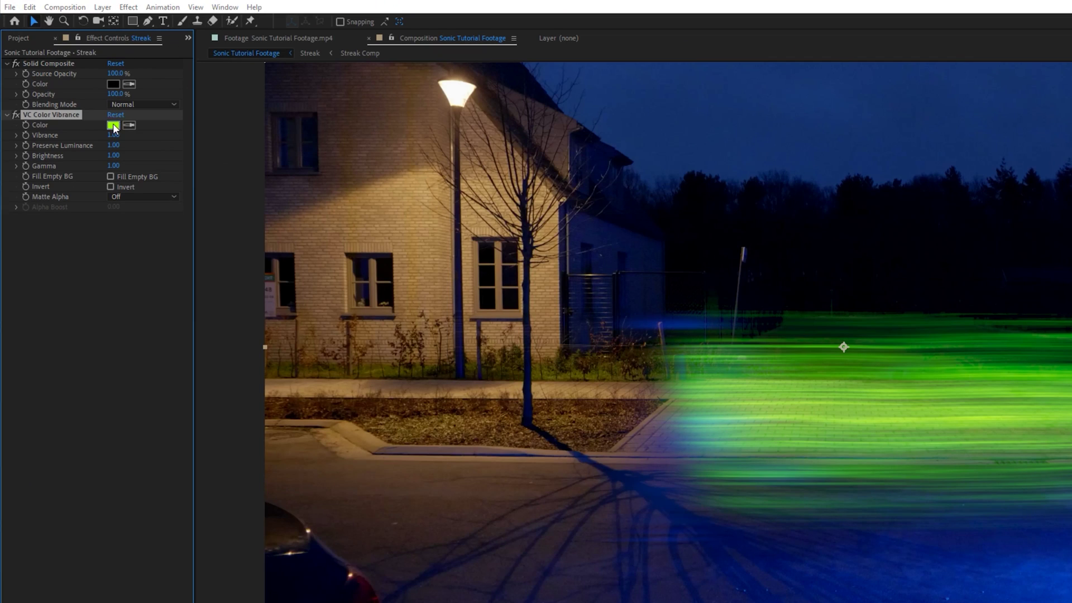
click(113, 125)
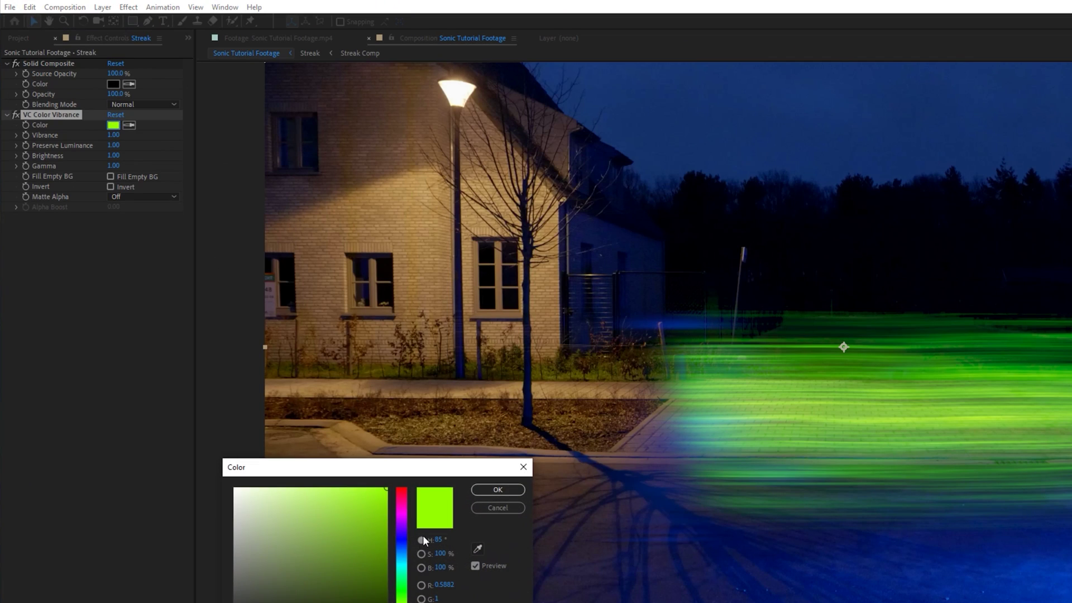
drag(402, 545, 405, 554)
key(Return)
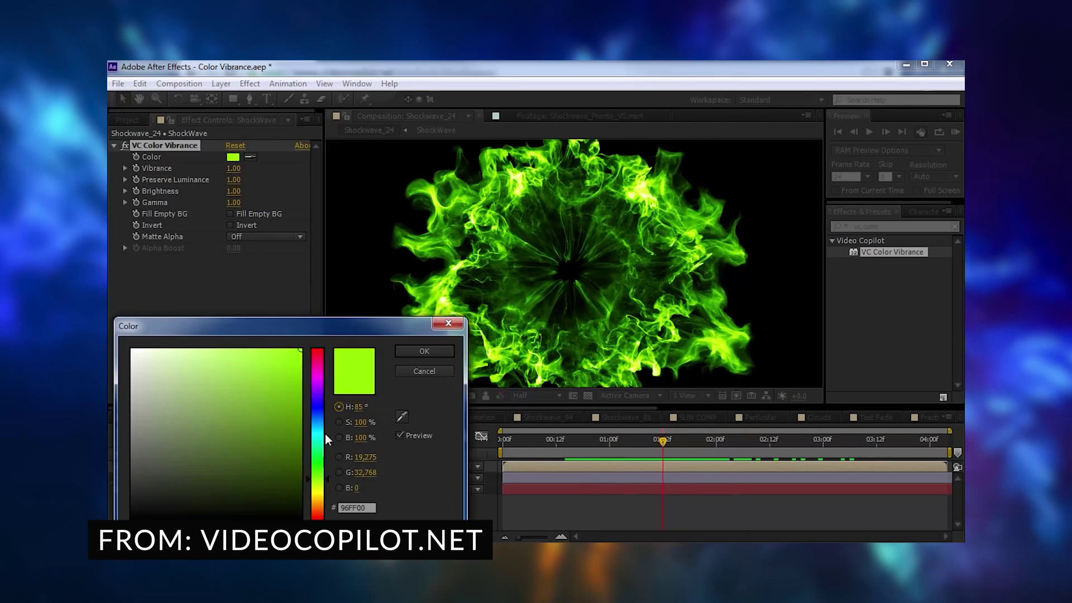
mouse_move(317, 481)
mouse_down()
mouse_move(322, 447)
mouse_move(319, 500)
mouse_up()
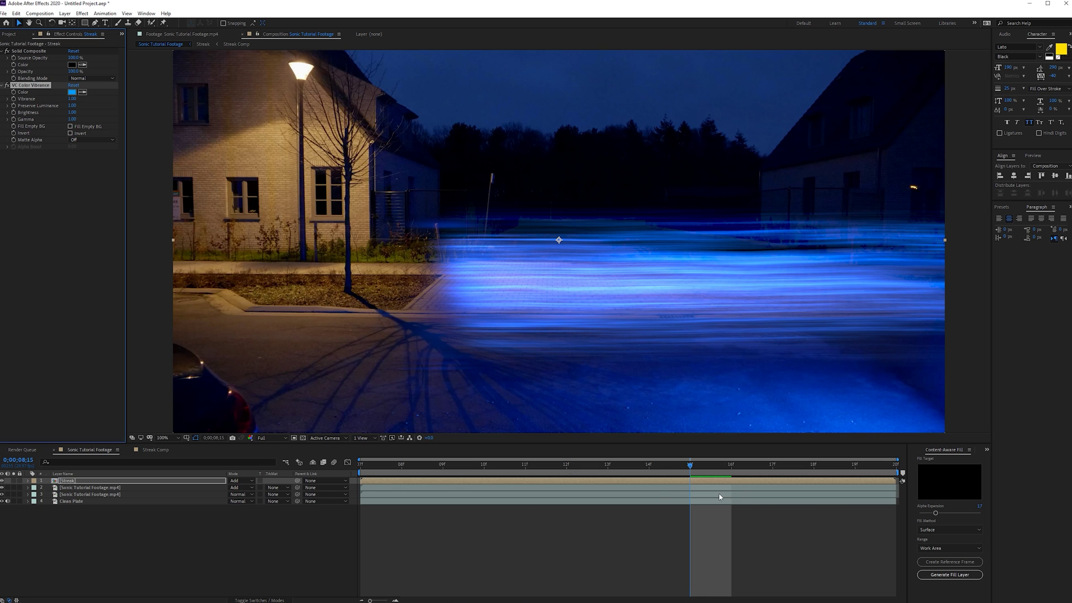
Search the effects for "perfe" and apply the glow preset with Main Glow and Glow Extensions to the Streak layer at 0;00;08;14.
mouse_move(680, 467)
mouse_down()
mouse_move(577, 466)
mouse_move(649, 465)
mouse_up()
key(ctrl+space)
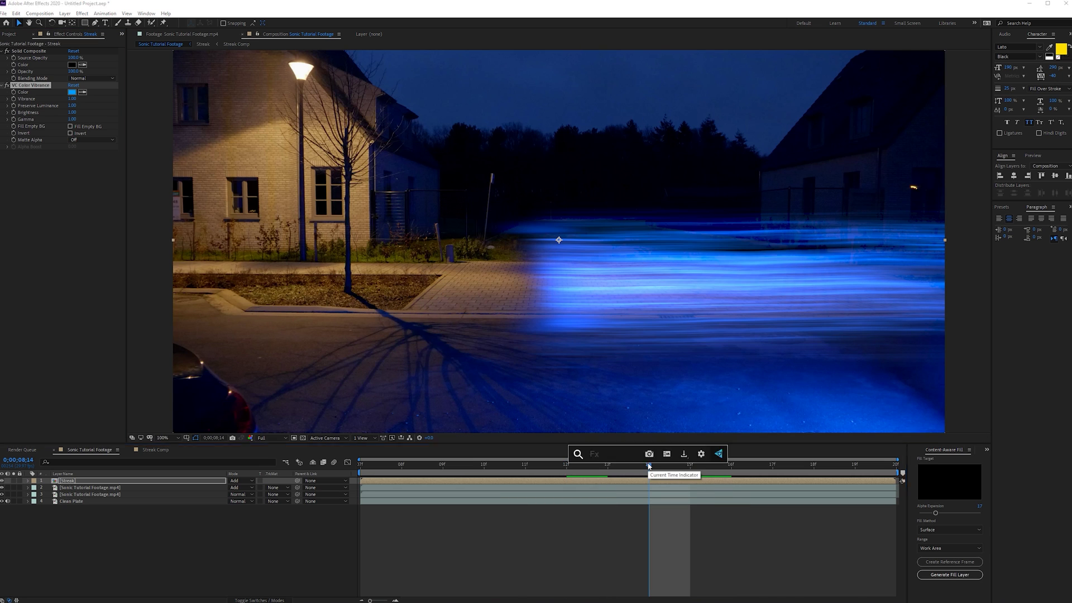
text(perfe)
key(Return)
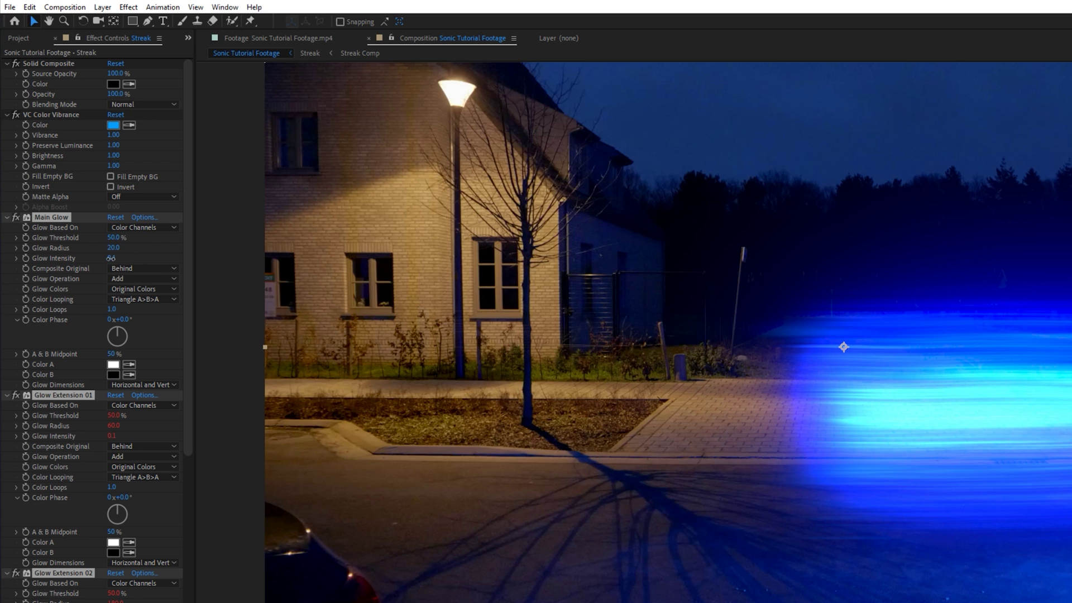
Adjust the Streak layer's Main Glow threshold, radius and intensity, and move VC Color Vibrance below the glow effects.
drag(111, 258, 116, 251)
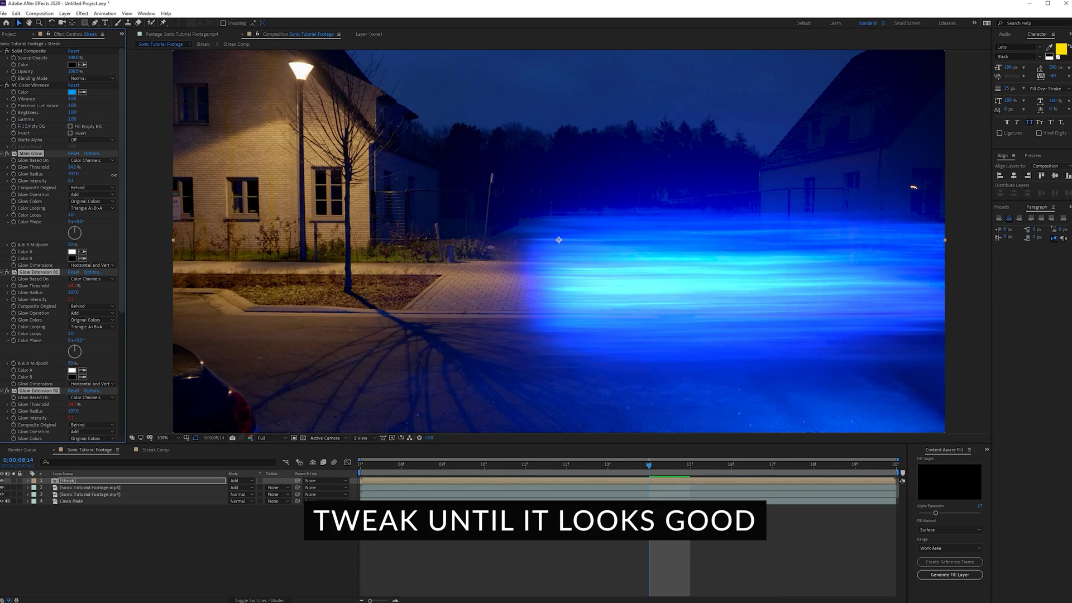
click(5, 153)
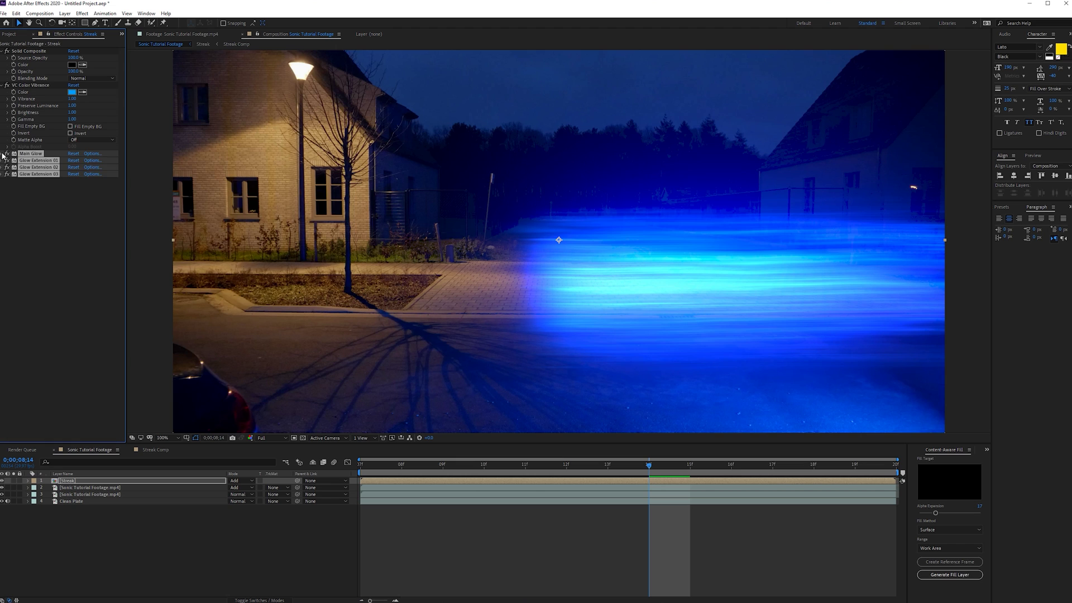
drag(40, 88, 46, 206)
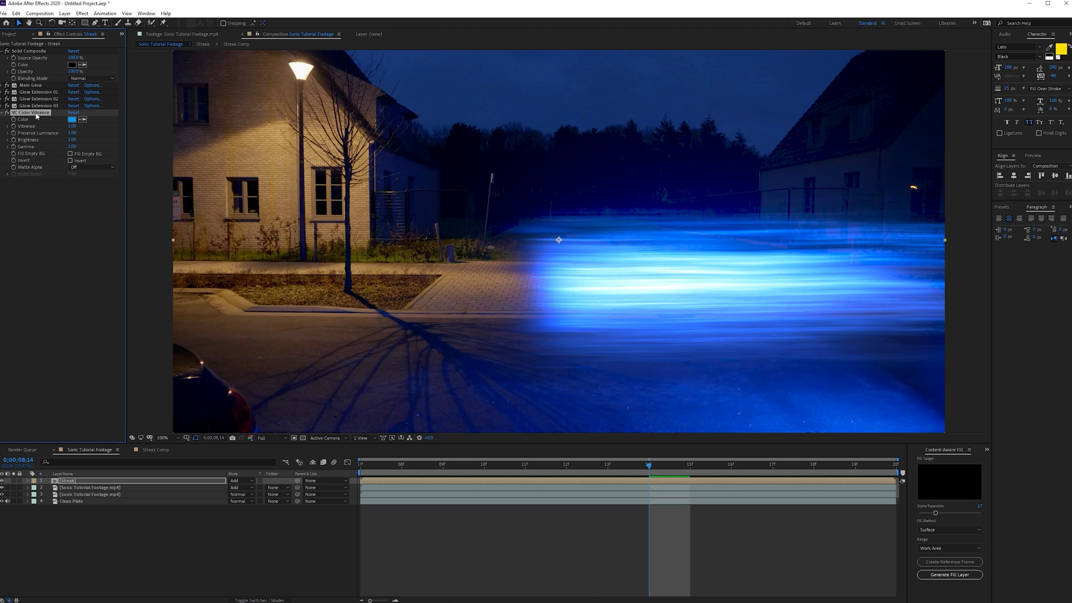
Change the VC Color Vibrance color to the deeper blue 0090FF and scrub through the streak animation to check it.
click(72, 119)
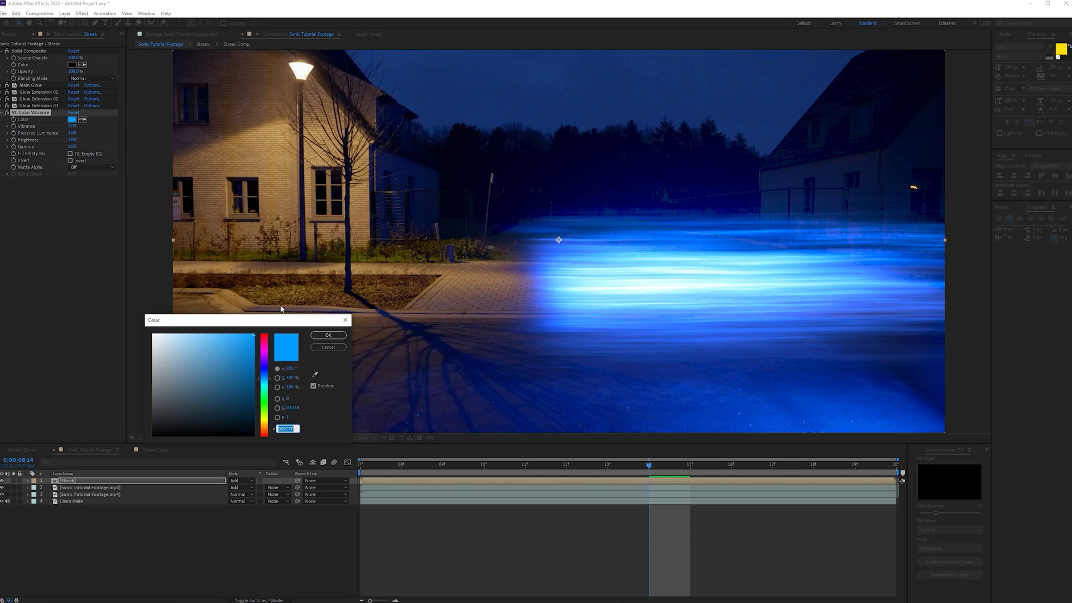
drag(266, 378, 267, 380)
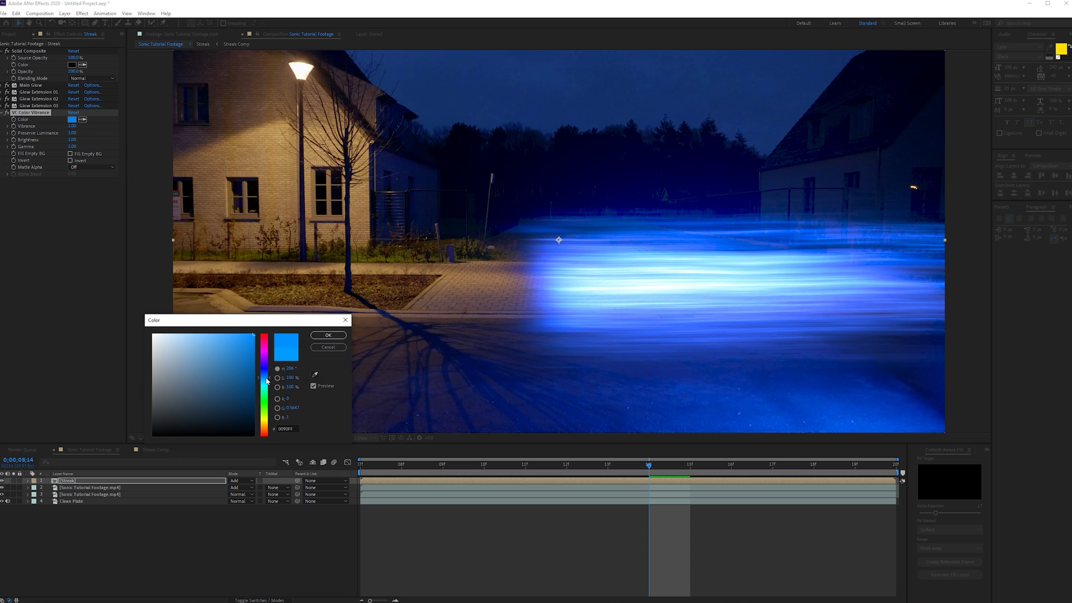
click(328, 335)
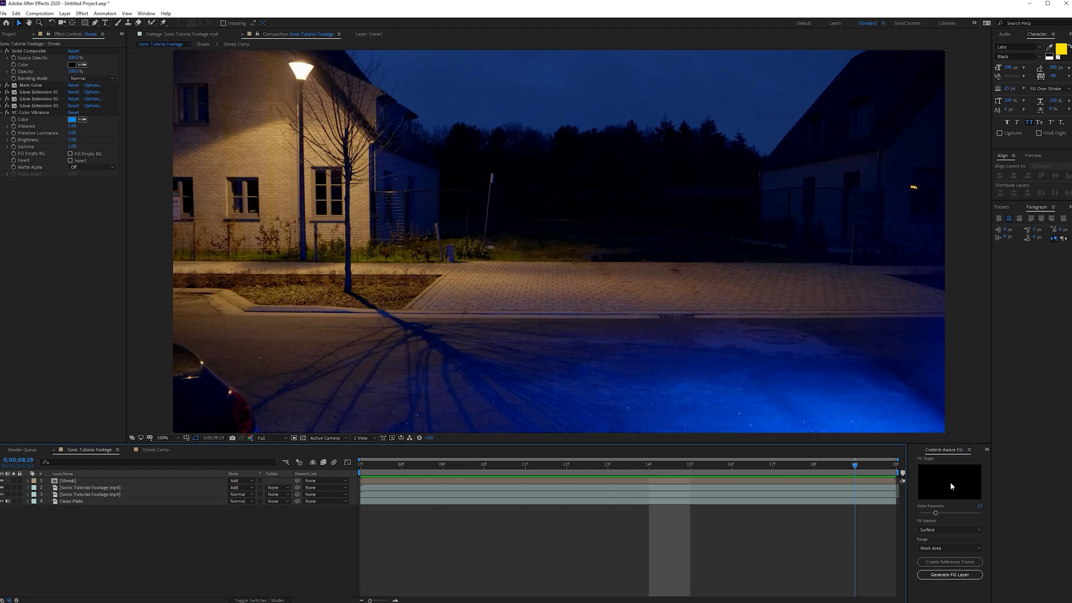
mouse_move(466, 486)
mouse_down()
mouse_move(827, 472)
mouse_move(594, 479)
mouse_move(594, 494)
mouse_up()
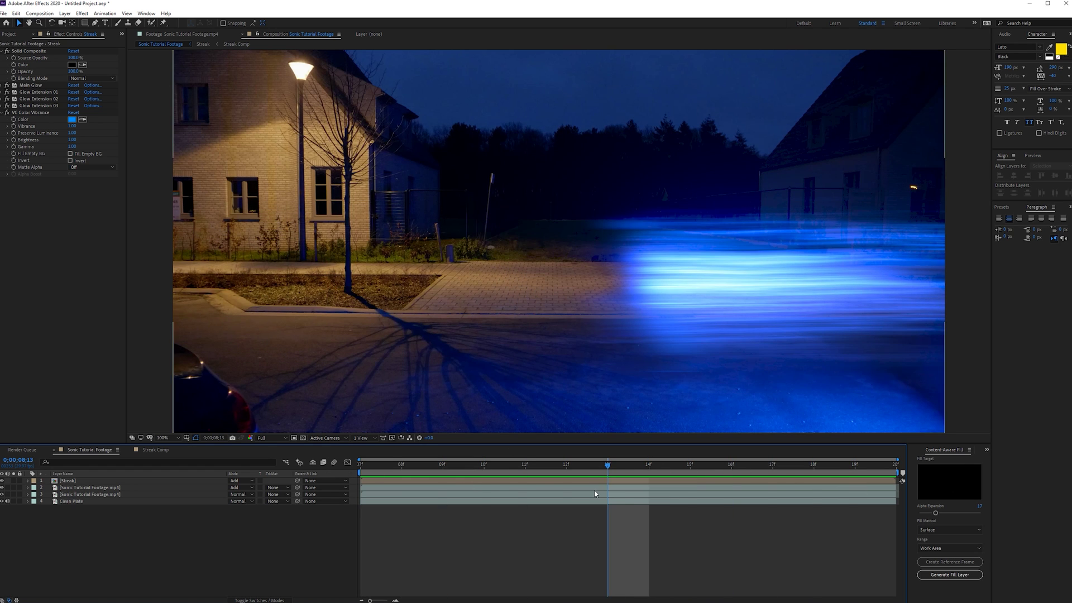
Create a new black 1920 x 1080 px solid named Lightning in the Sonic Tutorial Footage composition.
right_click(251, 543)
mouse_move(288, 459)
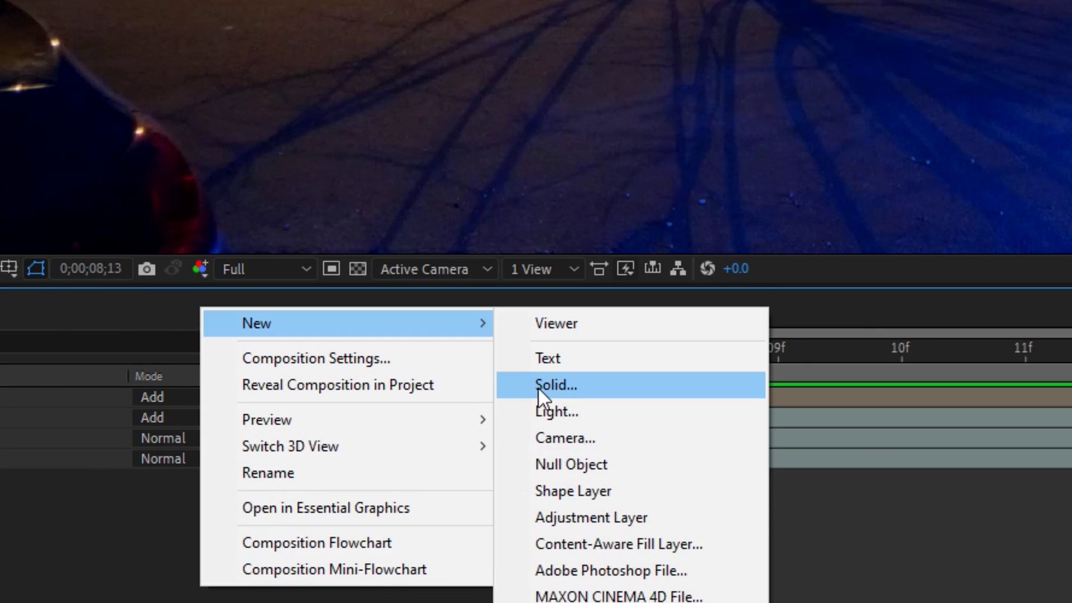
click(538, 390)
text(Lightn)
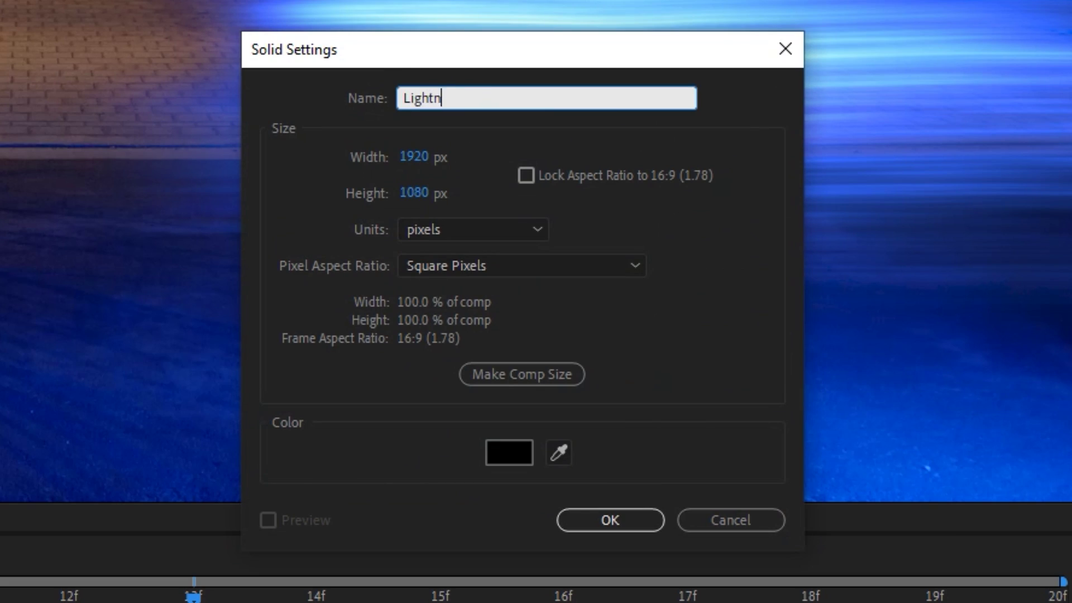
text(ing)
key(Return)
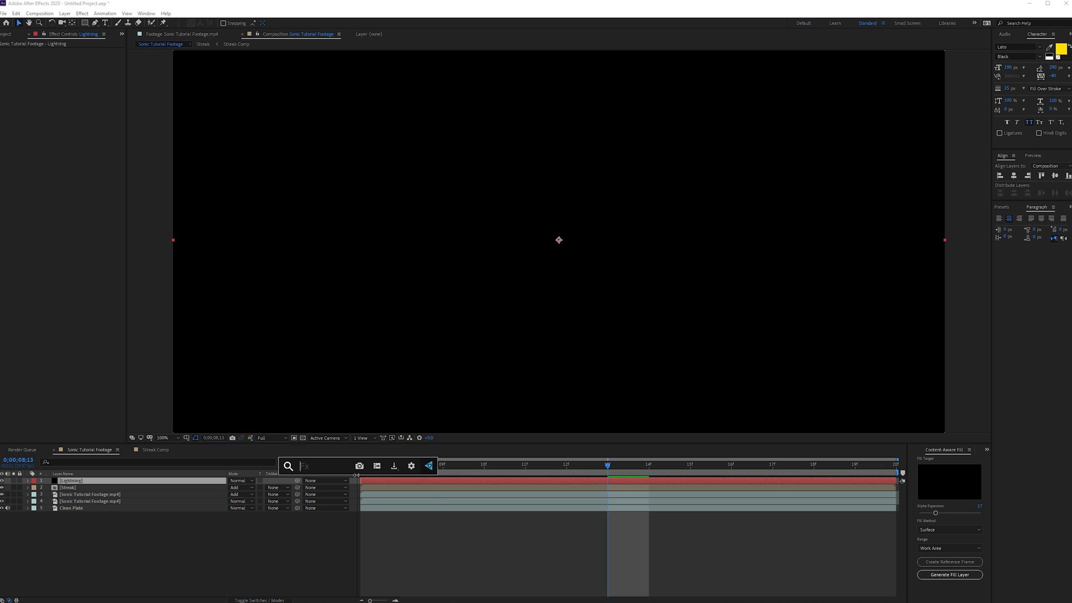
Search the effects for "adv" and apply Advanced Lightning to the Lightning solid.
key(ctrl+space)
text(adv)
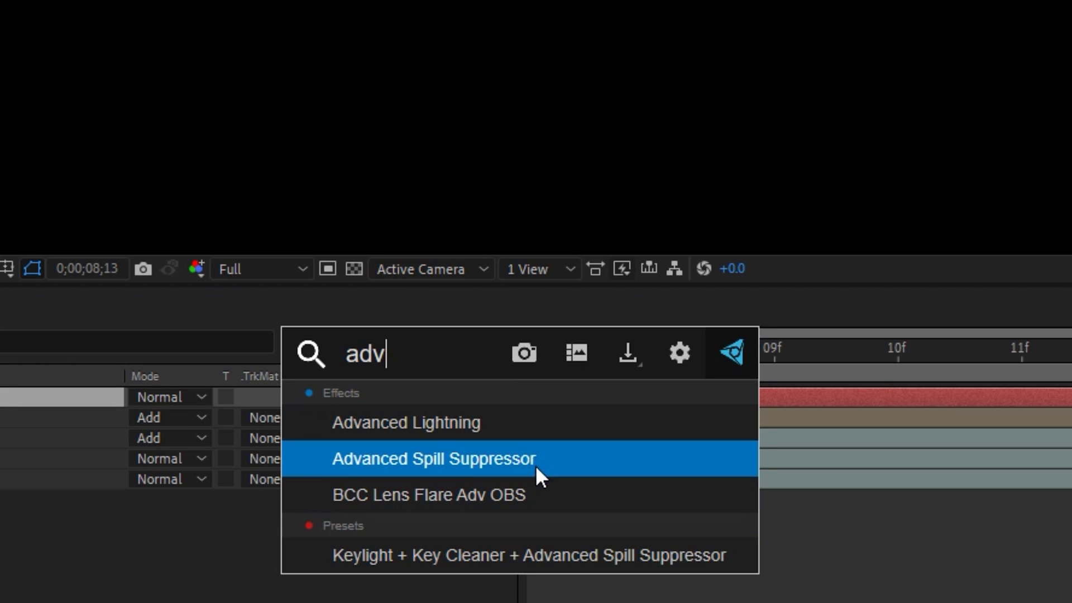
click(516, 430)
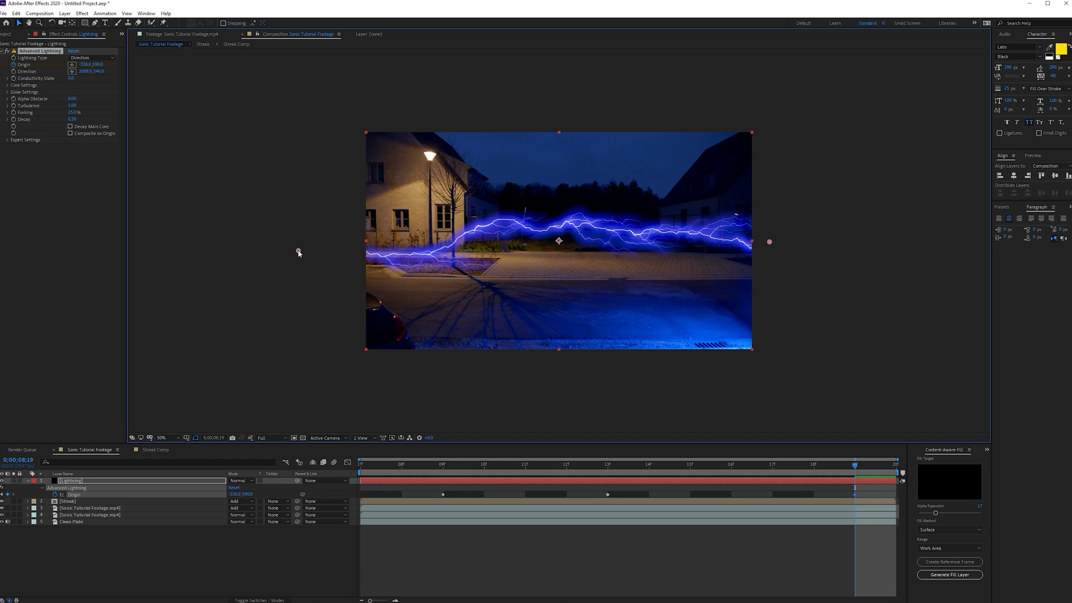
Set the Advanced Lightning Core Drain to 63% and Decay to 0.20, and preview the bolt.
drag(855, 488, 825, 495)
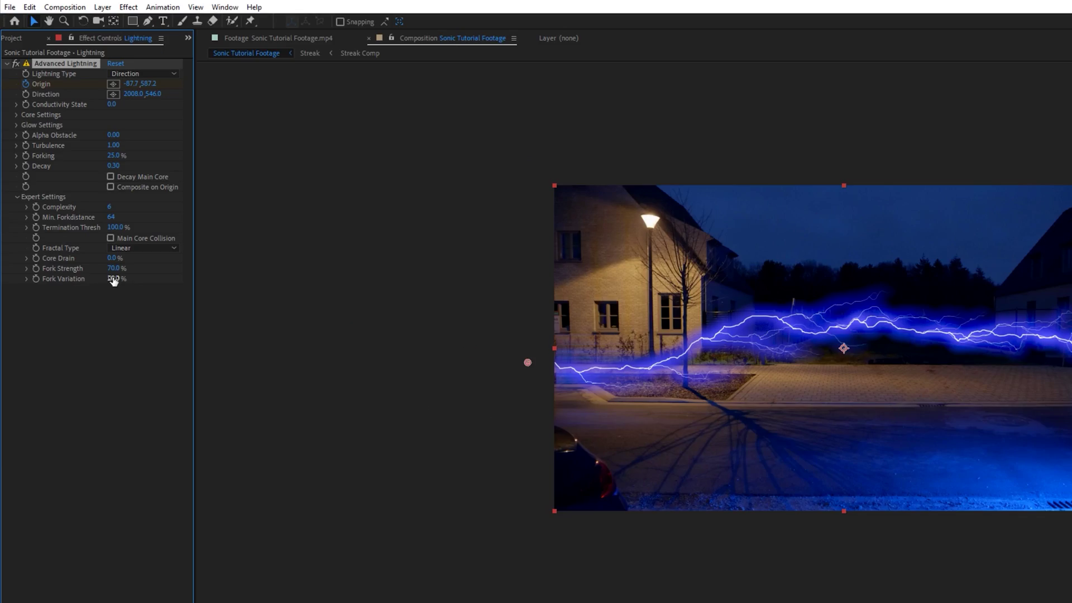
drag(119, 257, 165, 271)
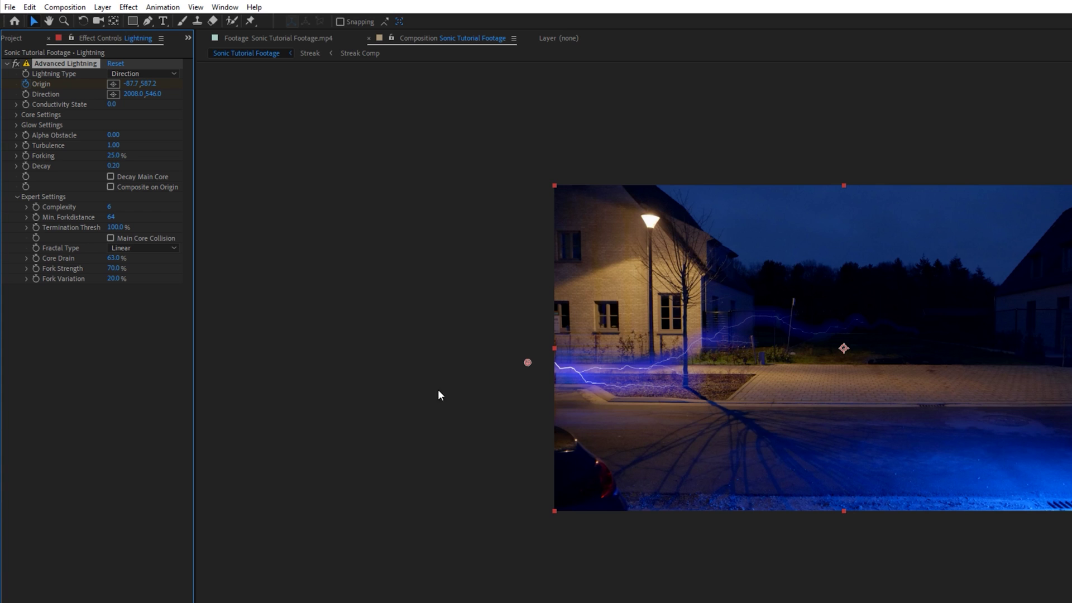
key(space)
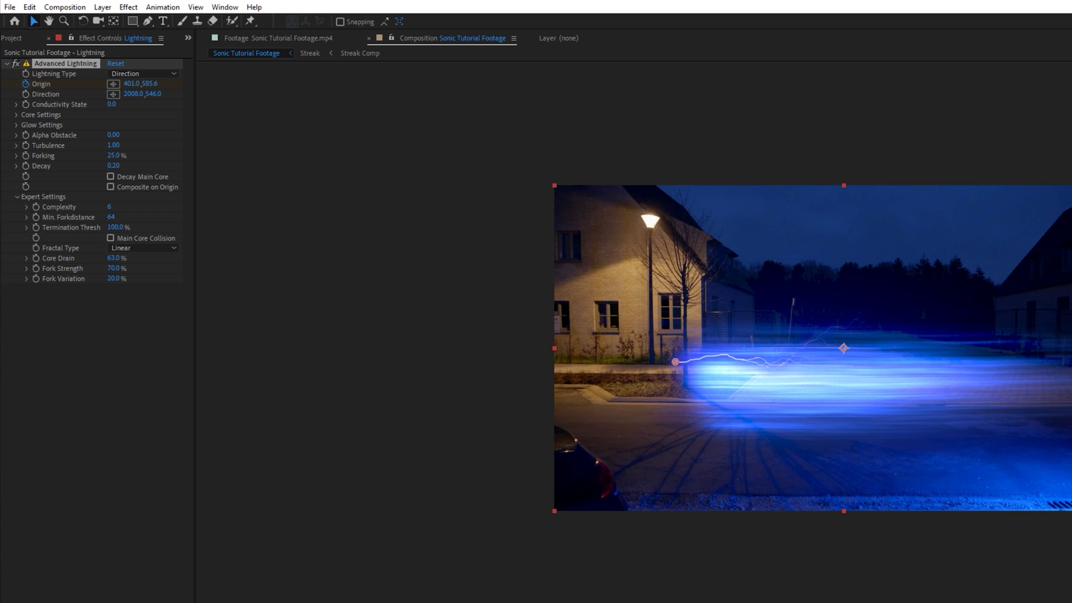
Set the lightning's Forking to 91%, Decay to 0.05 and Glow Opacity to 0%.
key(period)
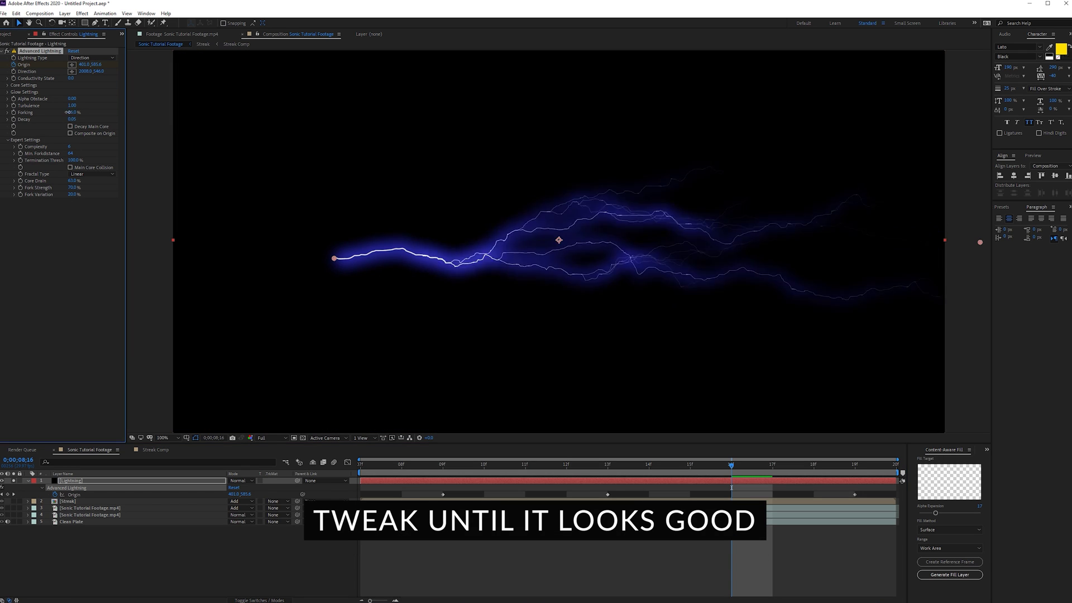
drag(68, 112, 67, 147)
click(7, 92)
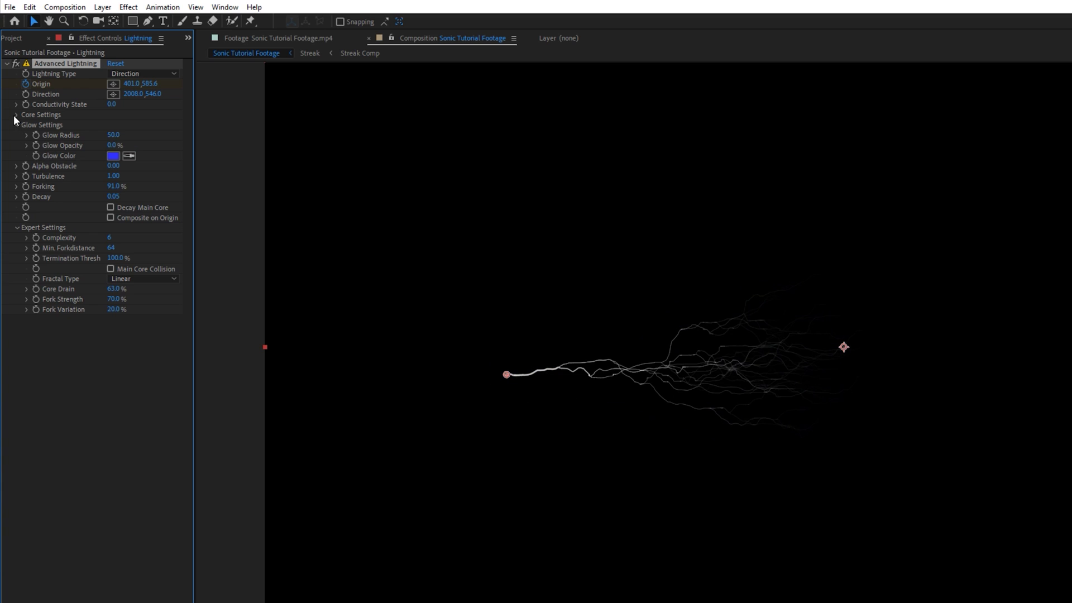
Set the lightning's Core Radius to 7 and its Decay to 0.14.
click(15, 116)
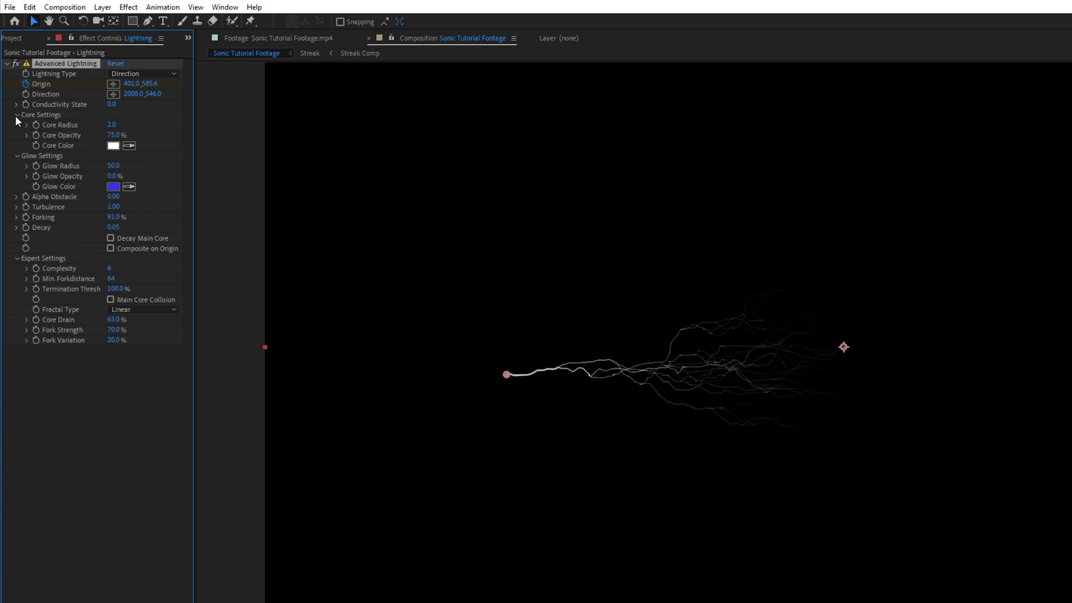
click(111, 126)
text(5)
key(Return)
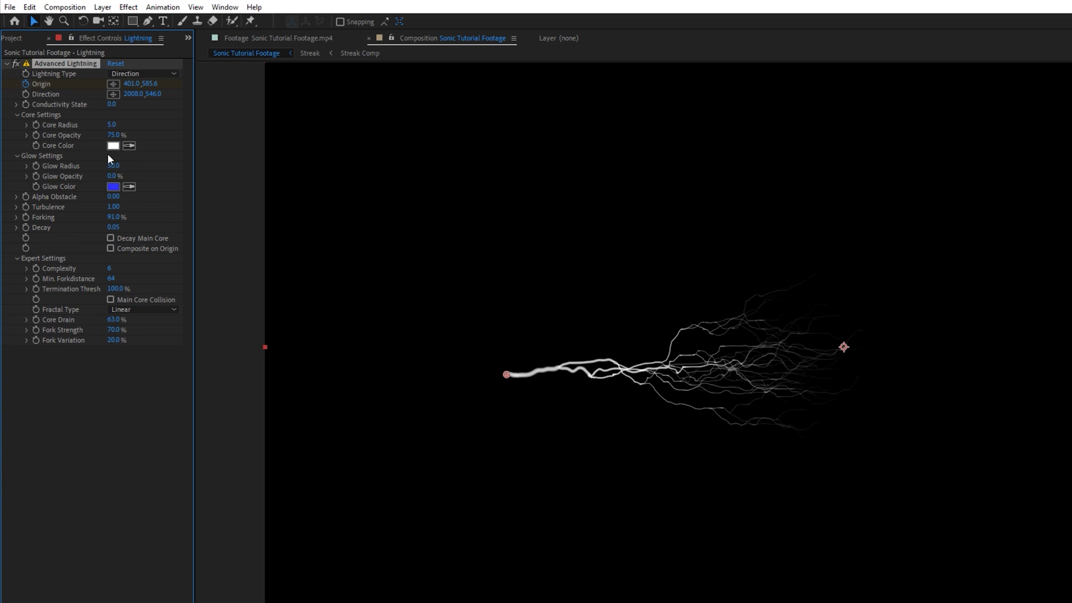
click(114, 126)
text(7)
key(Return)
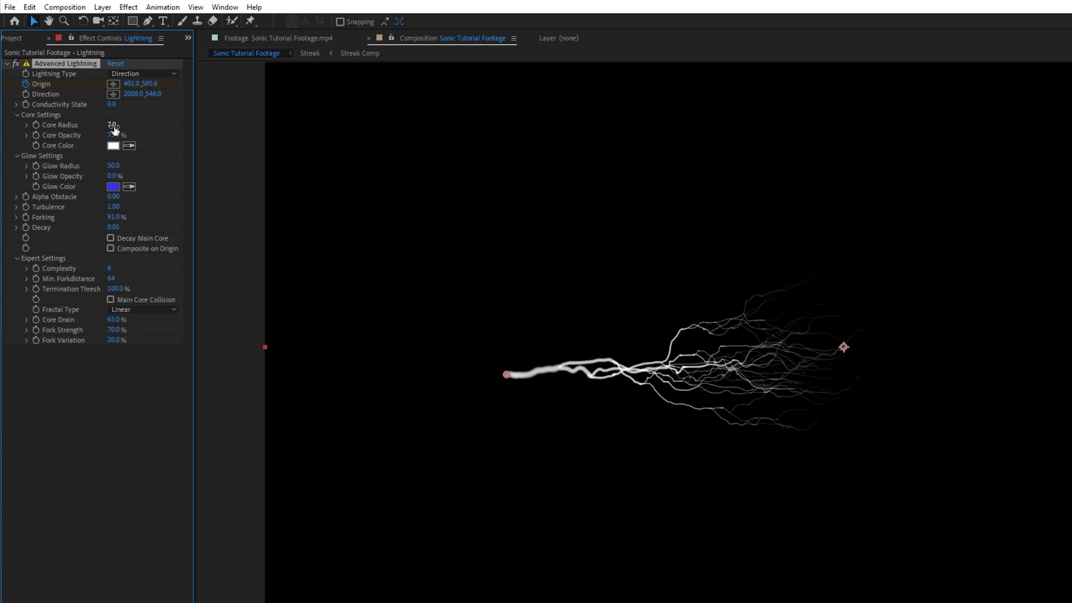
drag(115, 227, 120, 227)
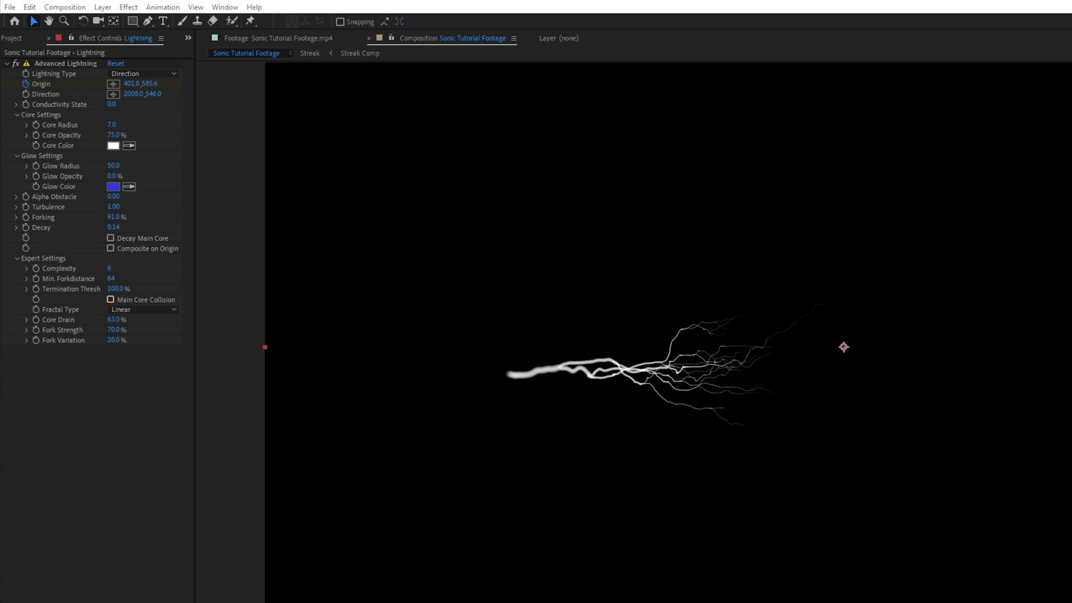
Paste the Main Glow and Glow Extension effects onto the Lightning layer and change the lightning's Core Color to light blue.
key(ctrl+v)
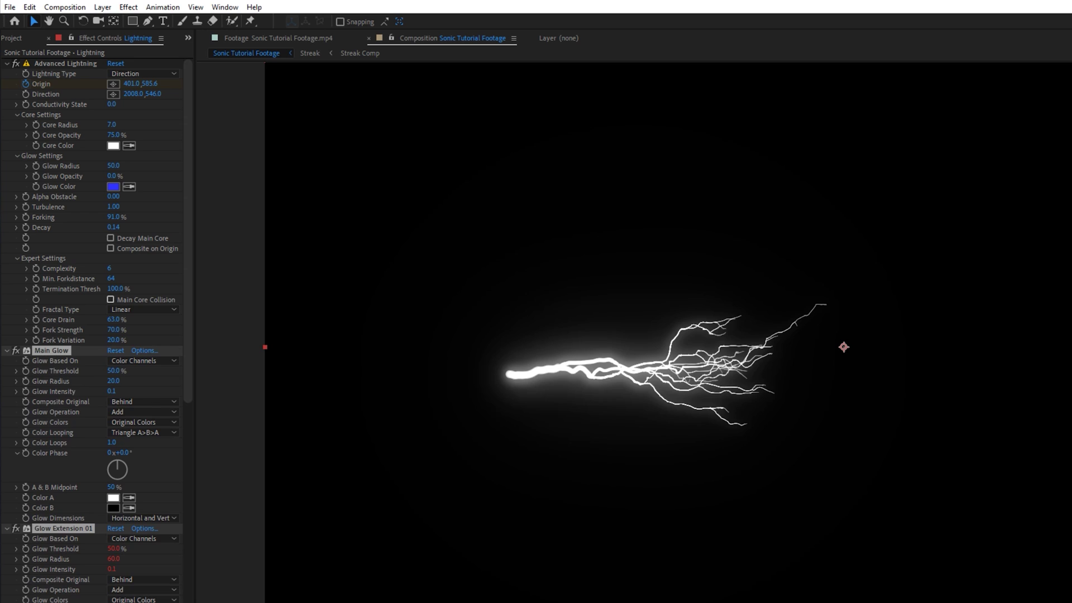
click(113, 145)
drag(400, 539, 404, 555)
click(314, 478)
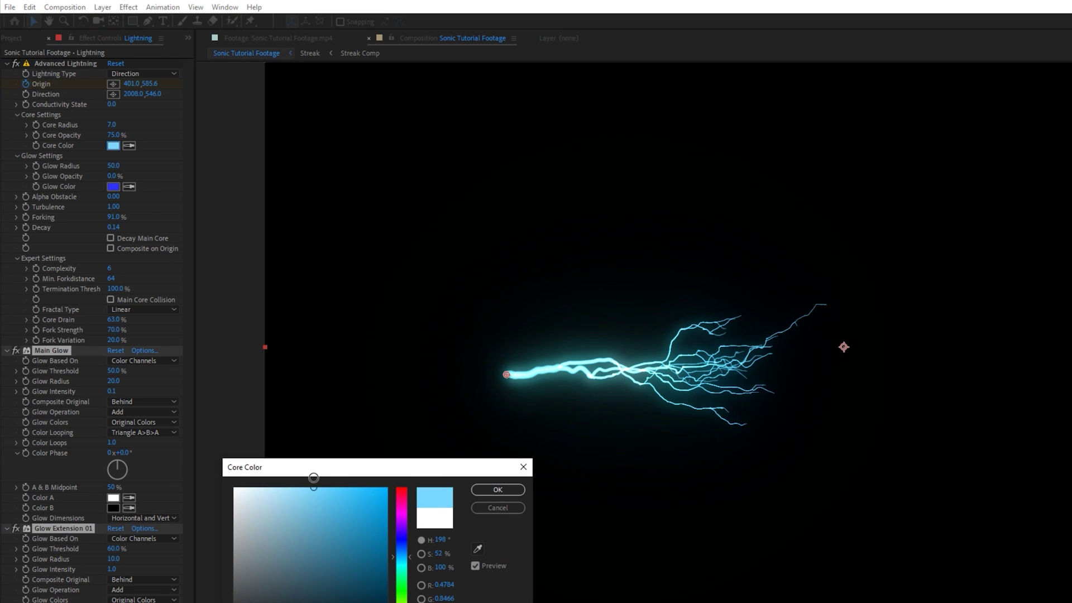
drag(314, 477, 297, 468)
click(400, 546)
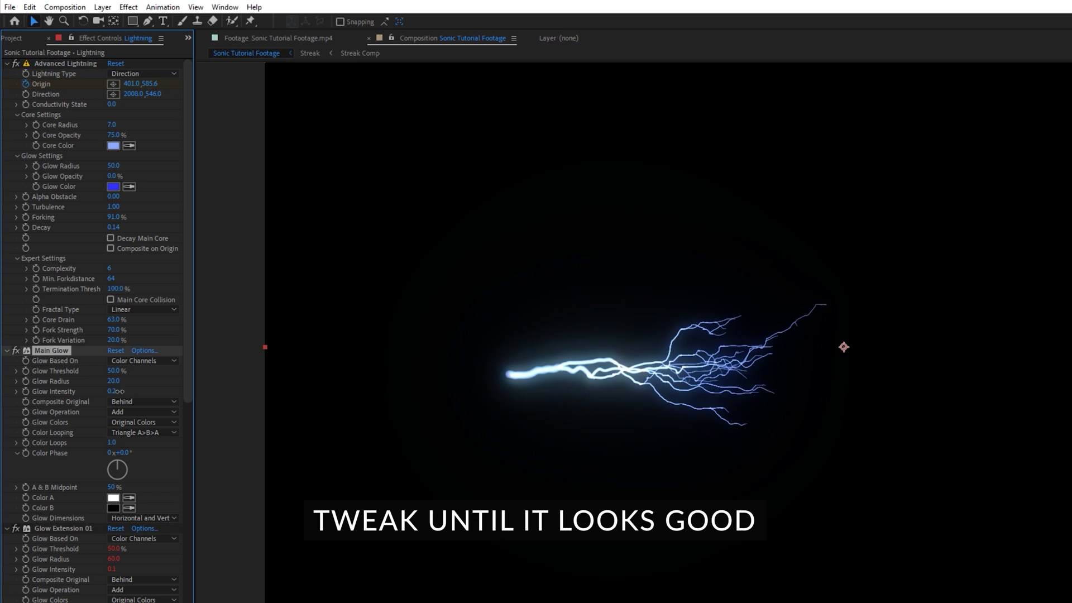
Set the Lightning layer's Main Glow threshold to 73.9% and intensity to 0.4, switch its blending mode to Add, and preview.
drag(113, 370, 141, 376)
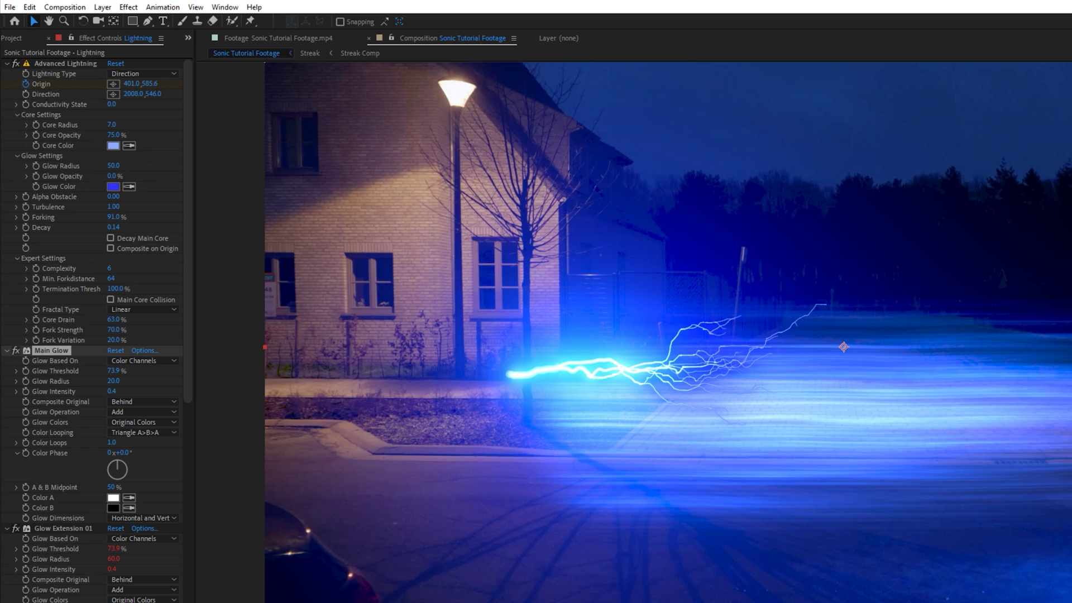
click(363, 602)
click(413, 316)
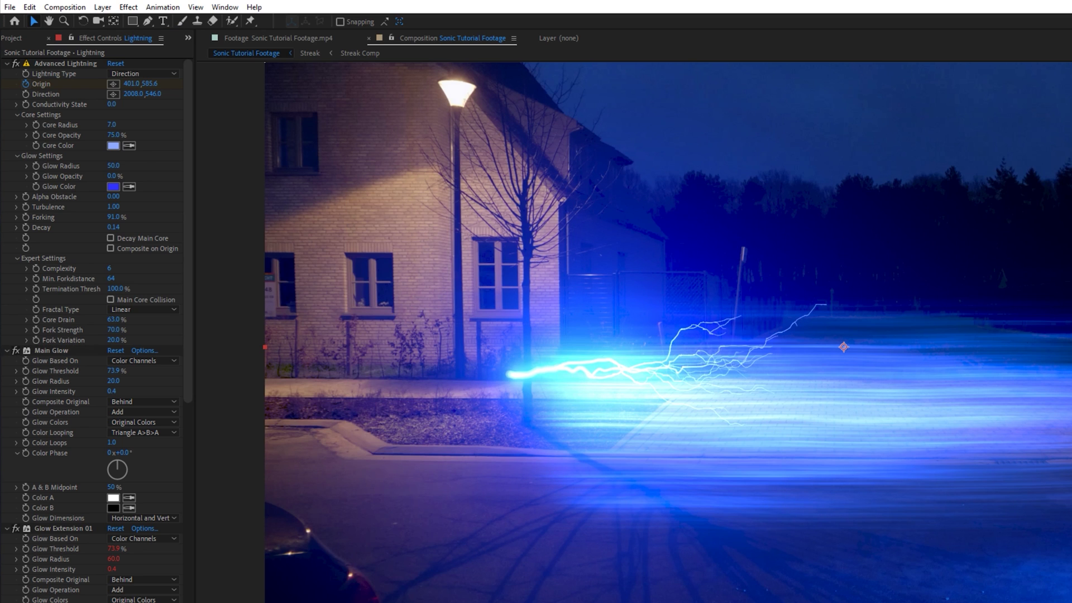
scroll(1058, 494, down, 1)
key(space)
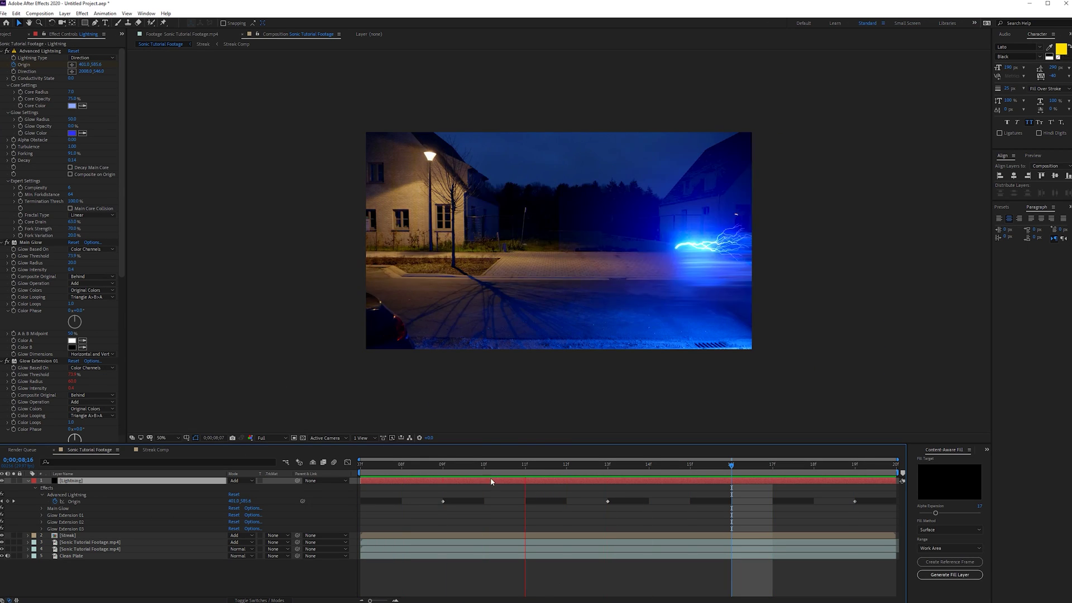
Duplicate the Lightning layer and reveal the keyframed Origin property of the copy.
click(523, 470)
key(ctrl+d)
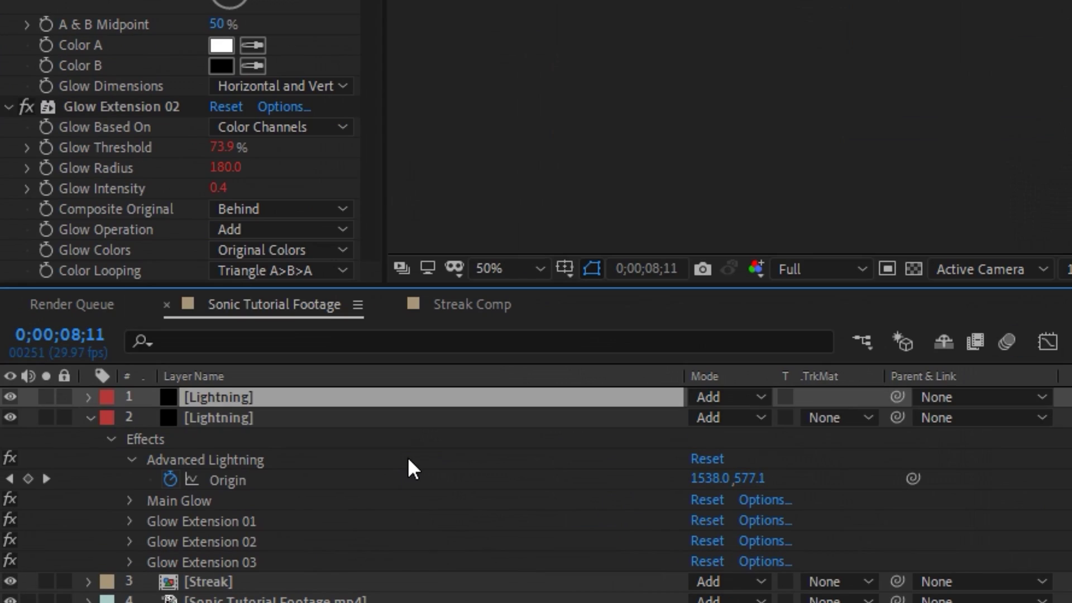
key(u)
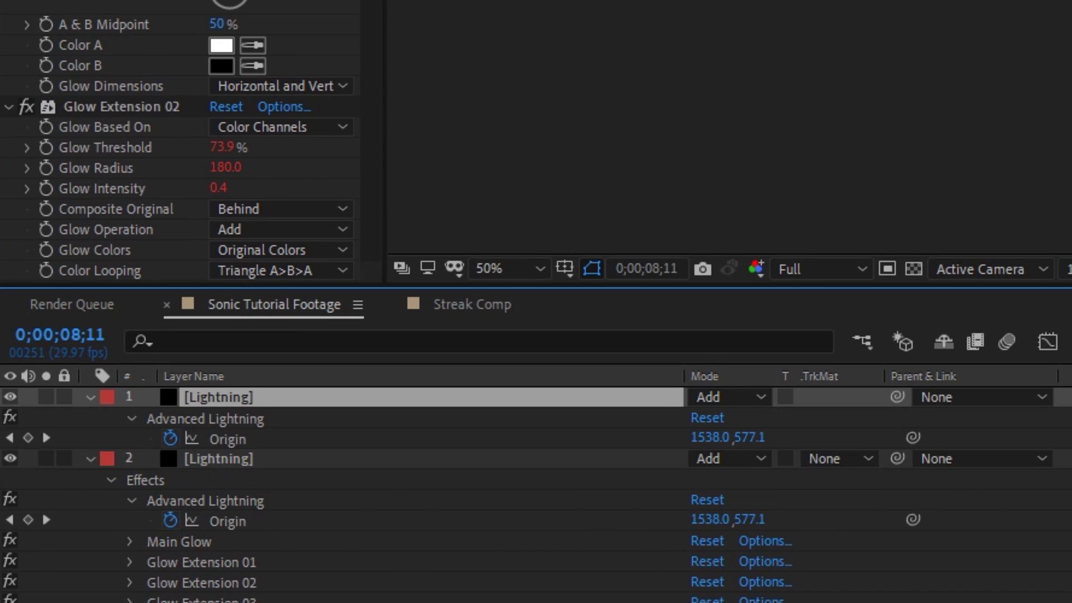
At 0;00;08;09, move the duplicate lightning's Origin down to 1946, 648 and preview the two bolts.
click(374, 480)
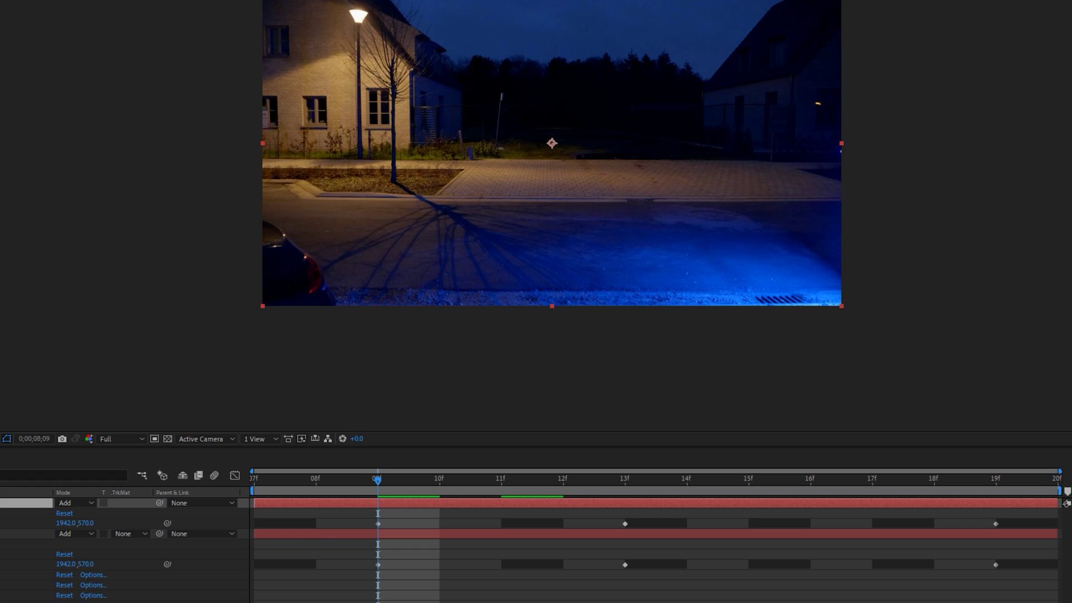
drag(848, 153, 847, 163)
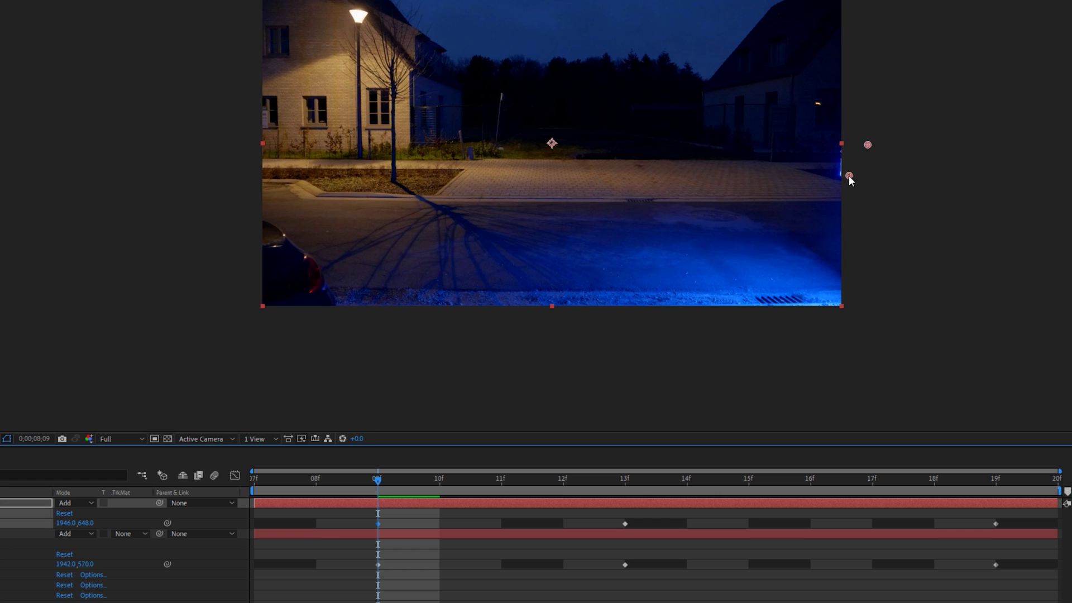
key(space)
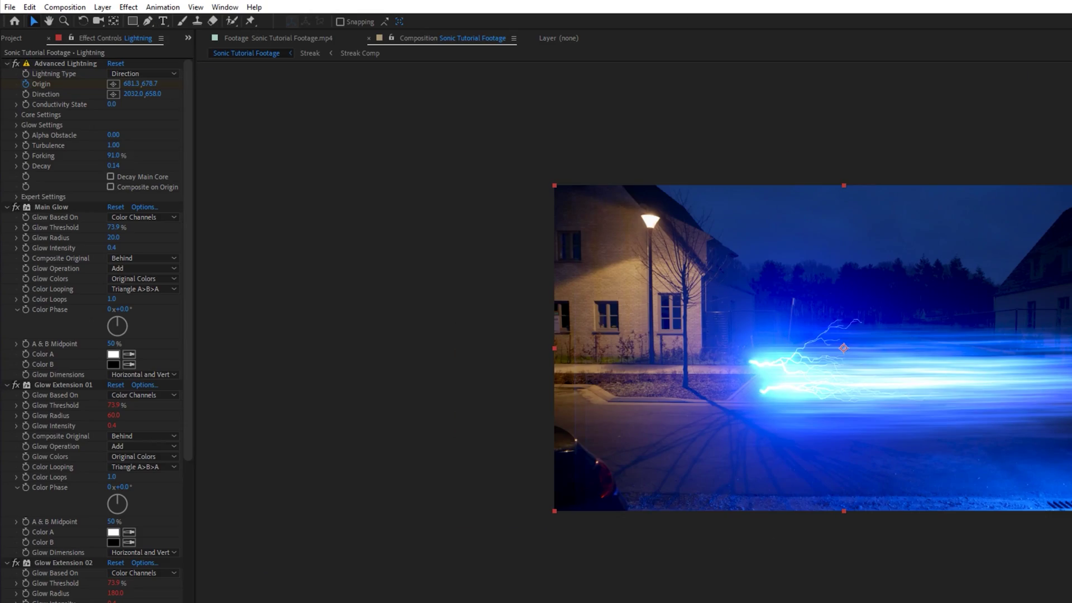
Set the duplicate lightning's Core Drain to 77% and scrub back toward the start of the bolt's movement.
drag(190, 421, 175, 265)
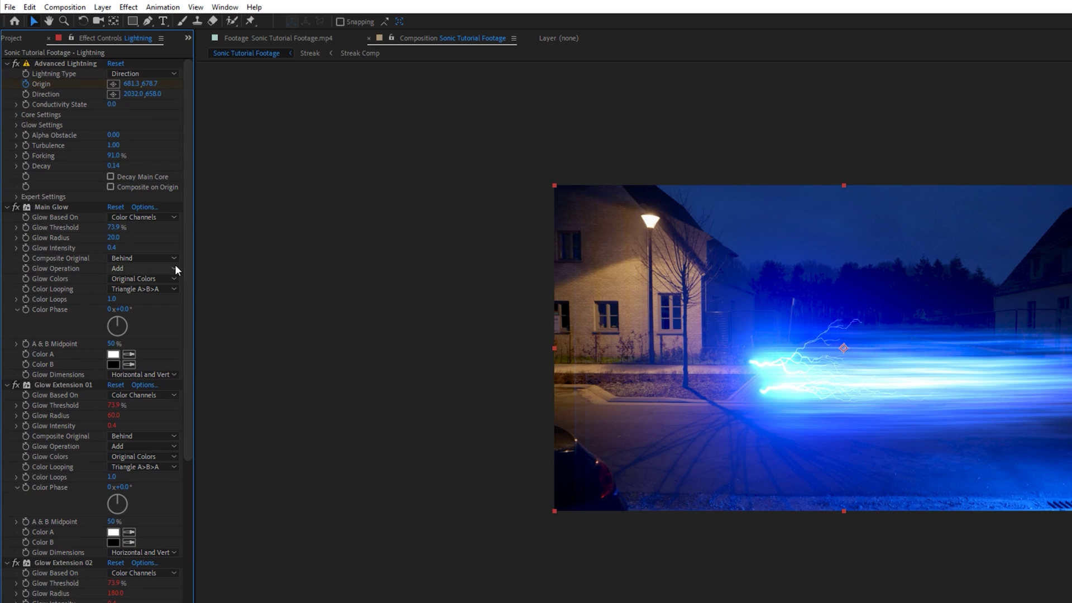
click(17, 197)
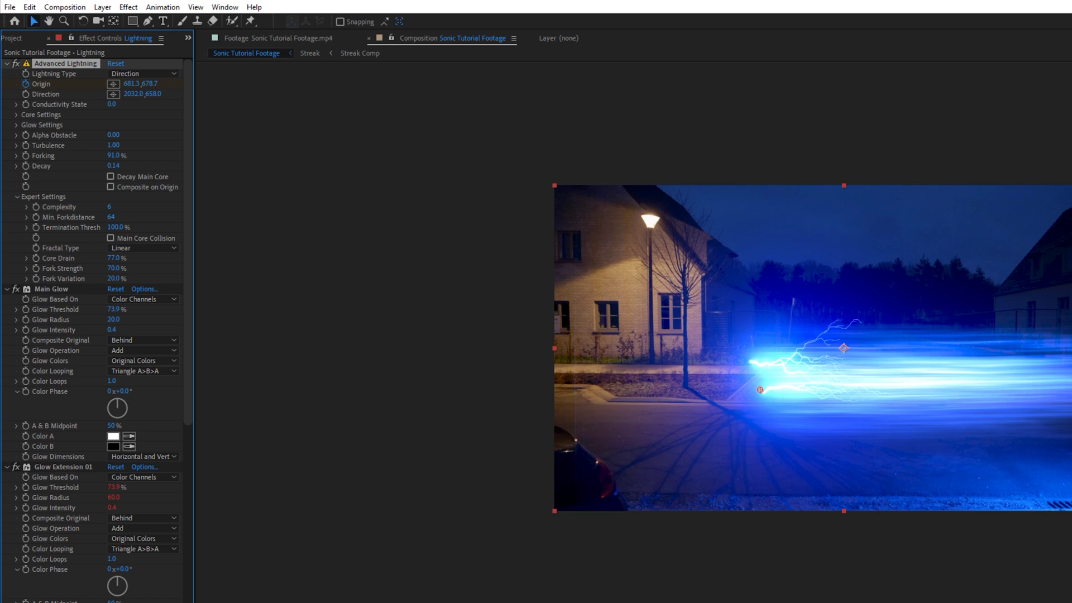
drag(760, 390, 1071, 381)
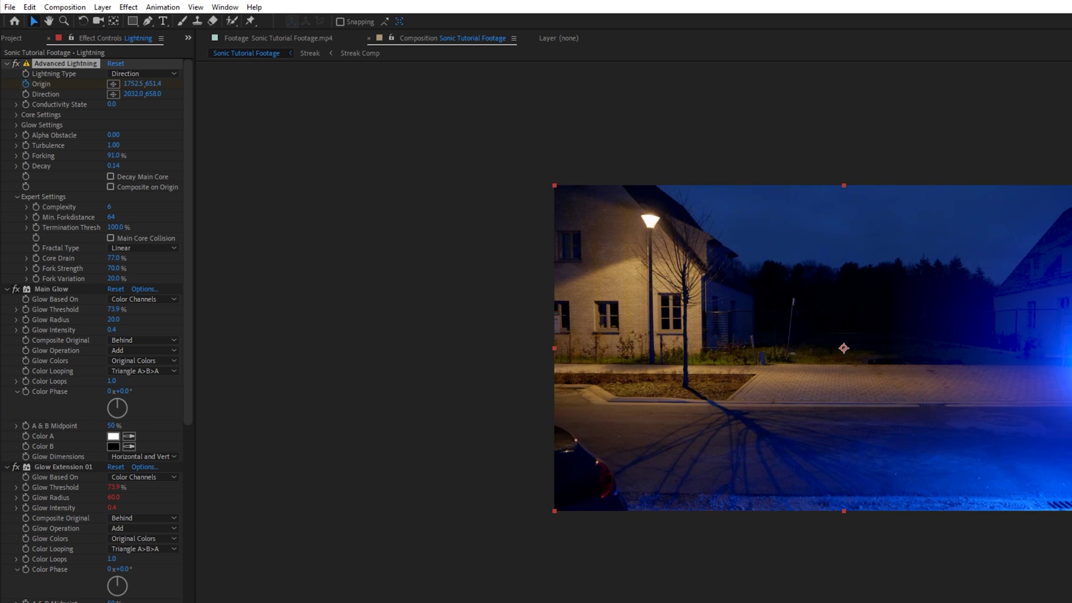
Open Spark_Hit_3_0213_4K.mov from the Assets folder and preview its spark burst.
click(11, 38)
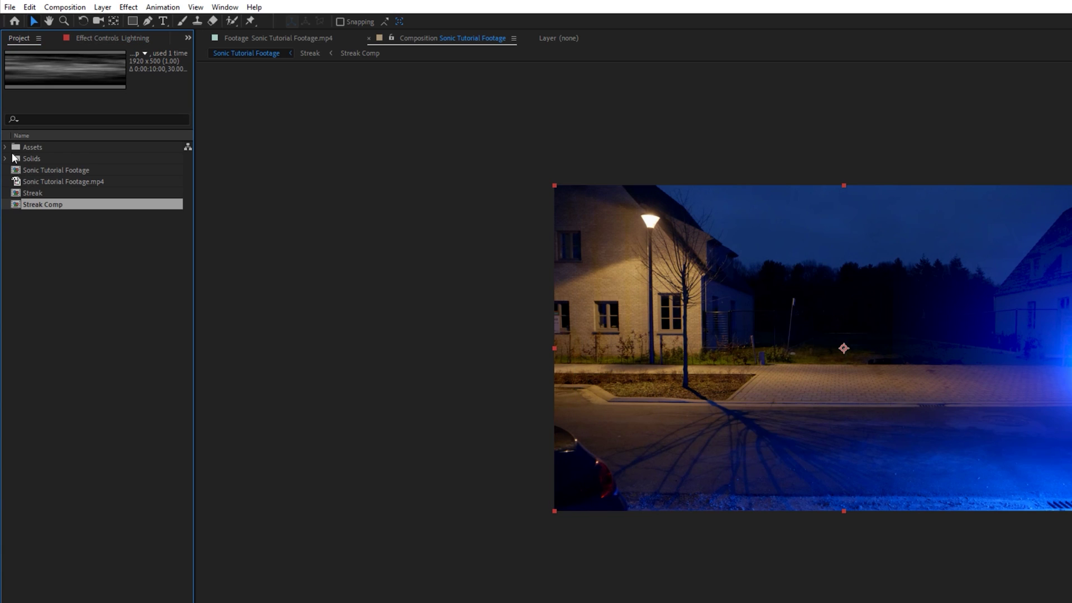
click(5, 148)
double_click(53, 159)
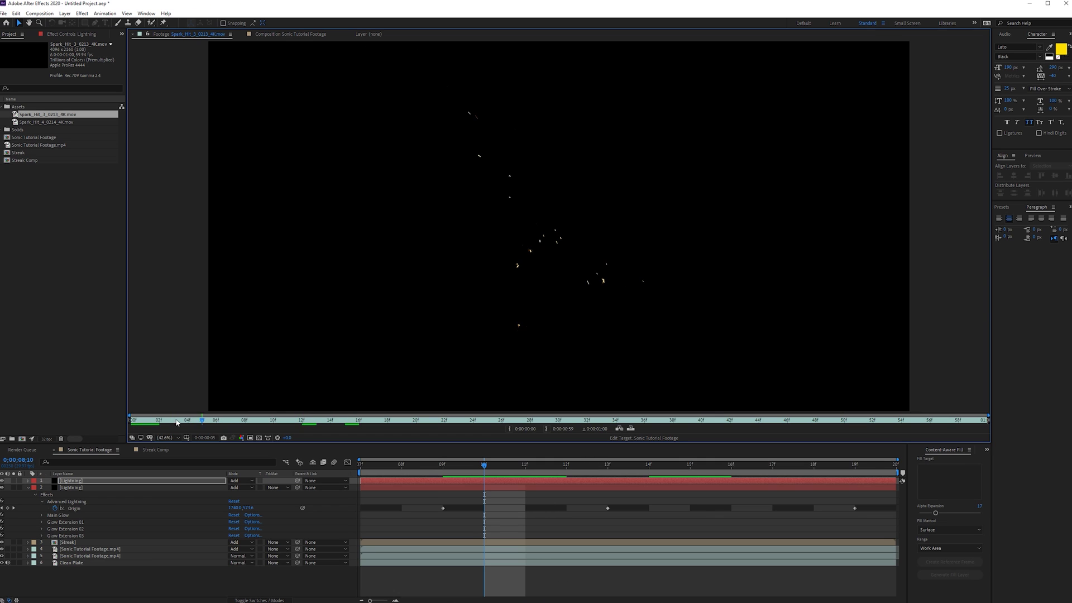
drag(175, 422, 86, 423)
key(space)
key(space)
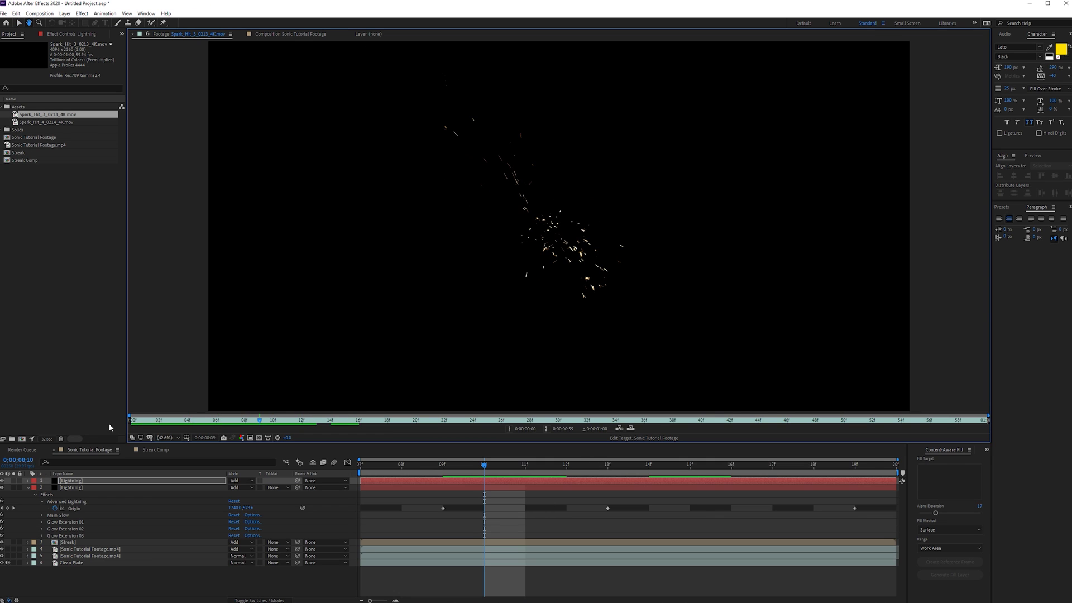
drag(162, 426, 222, 428)
Add Spark_Hit_3_0213_4K.mov as the top layer, shift the sparks toward the lightning bolts, and start the clip at 0;00;08;11.
drag(23, 119, 117, 491)
click(367, 477)
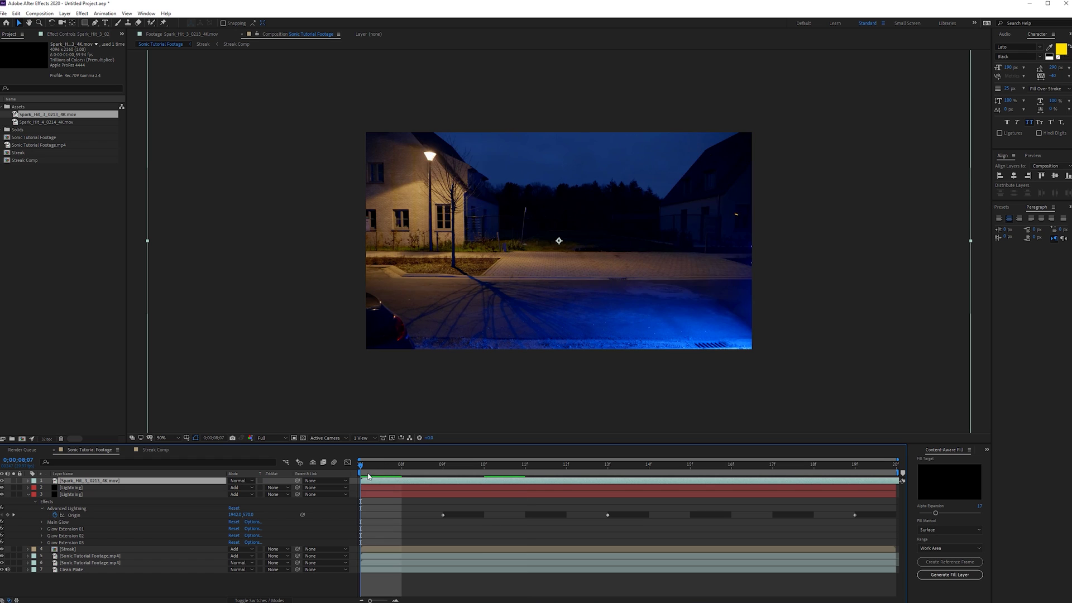
drag(360, 481, 430, 483)
key(Page_Down)
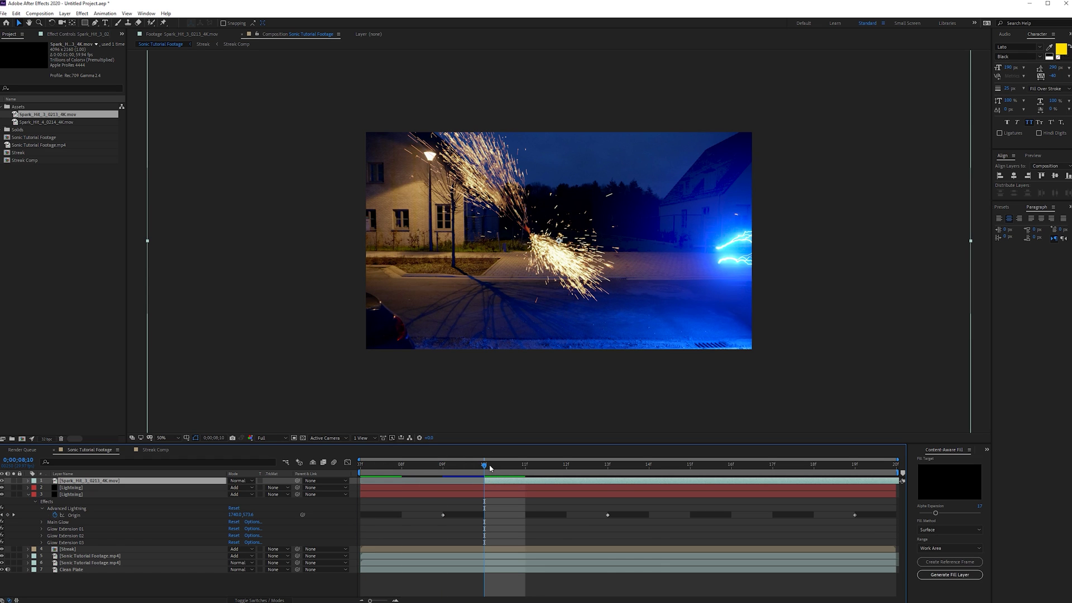
drag(490, 468, 562, 484)
drag(557, 241, 646, 260)
key(Page_Up)
drag(484, 481, 518, 478)
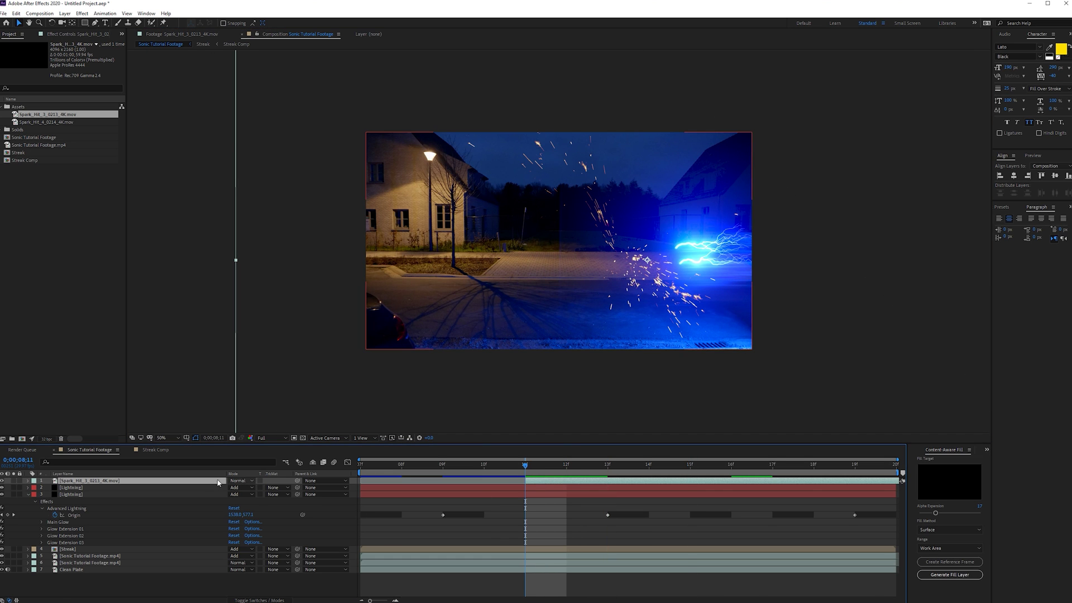
Scale the spark layer to 35% and position the sparks over the leading tips of the lightning bolts.
key(s)
click(243, 487)
text(35)
key(Return)
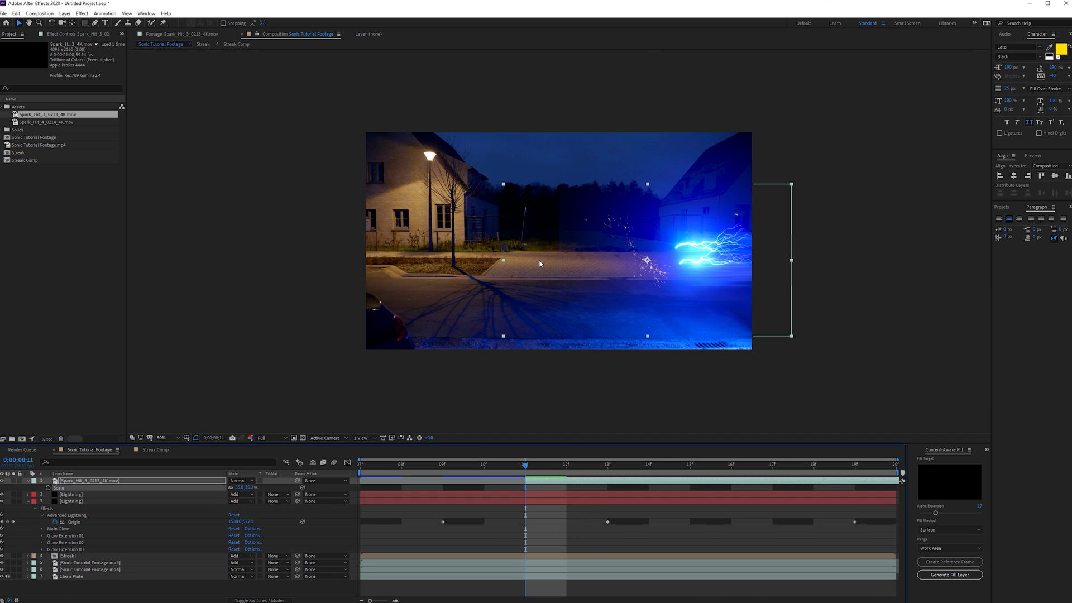
drag(640, 276, 678, 272)
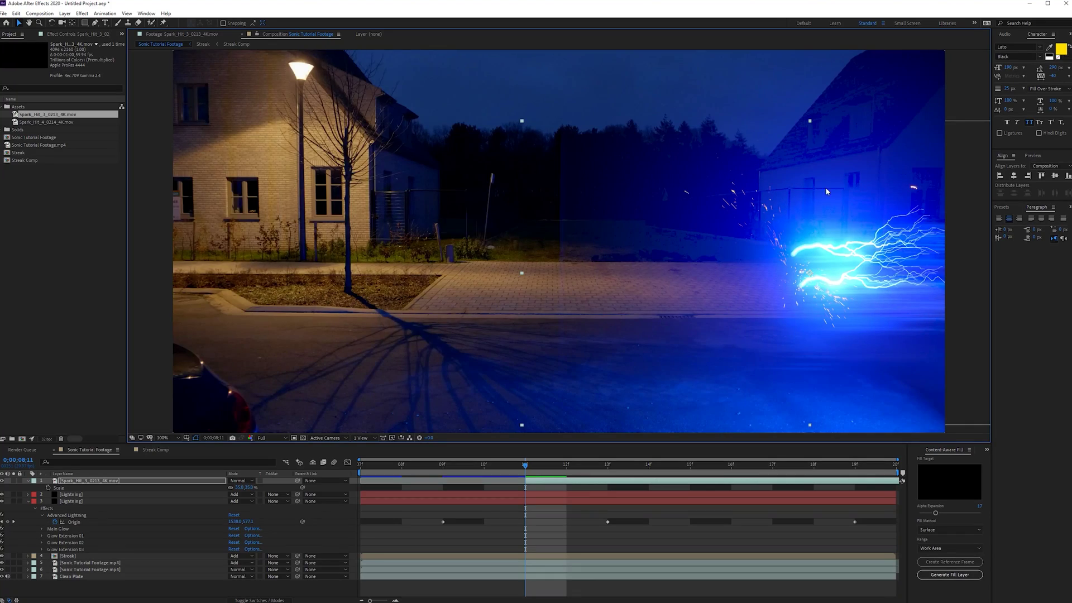
drag(751, 332, 540, 258)
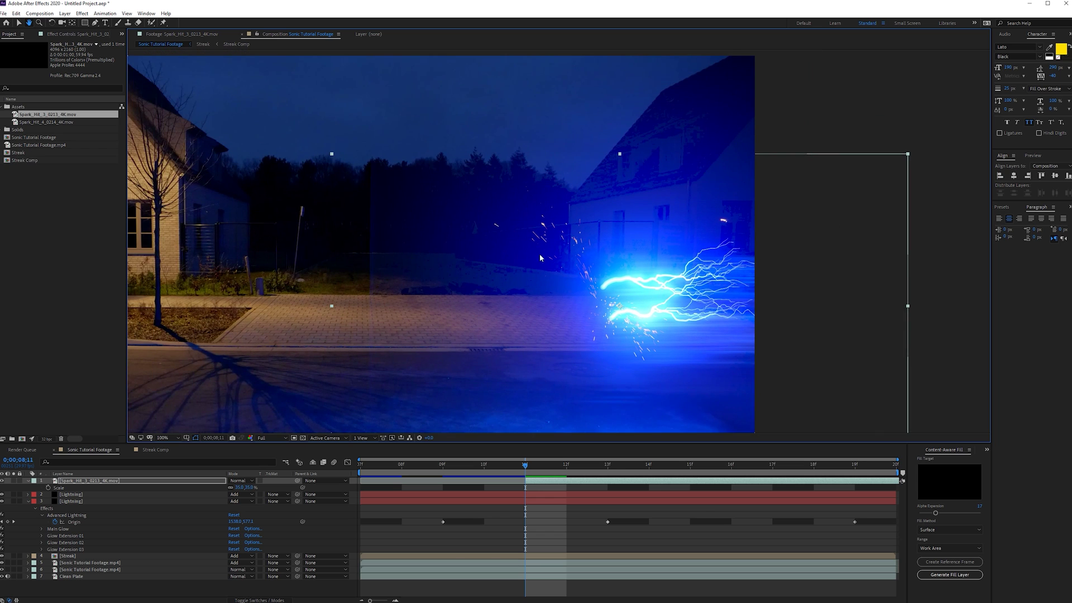
Apply the Tint effect to the Spark_Hit_3_0213_4K.mov layer.
click(551, 484)
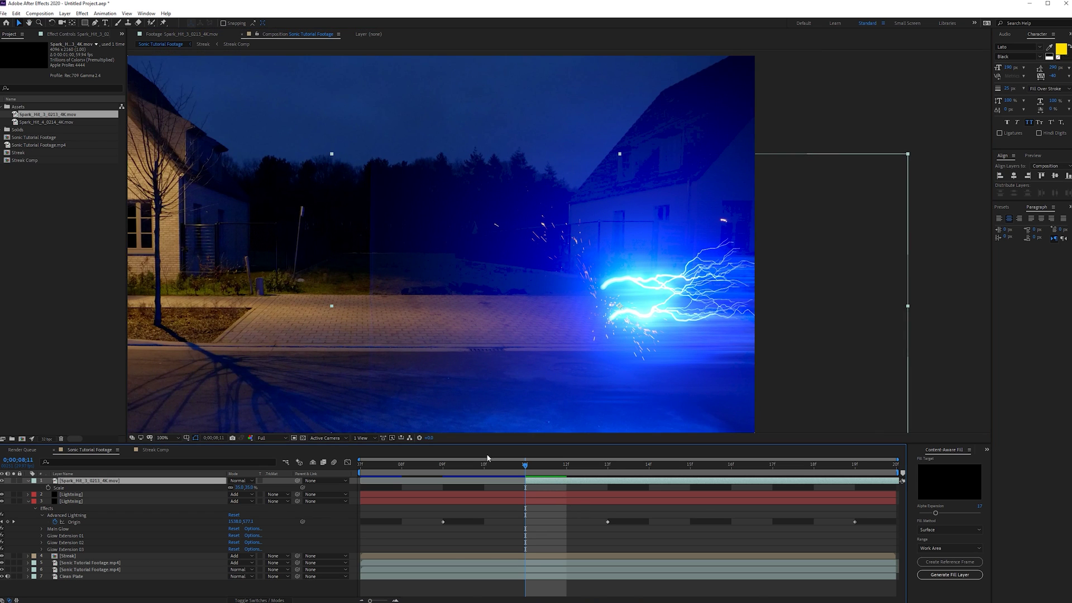
click(82, 14)
click(88, 456)
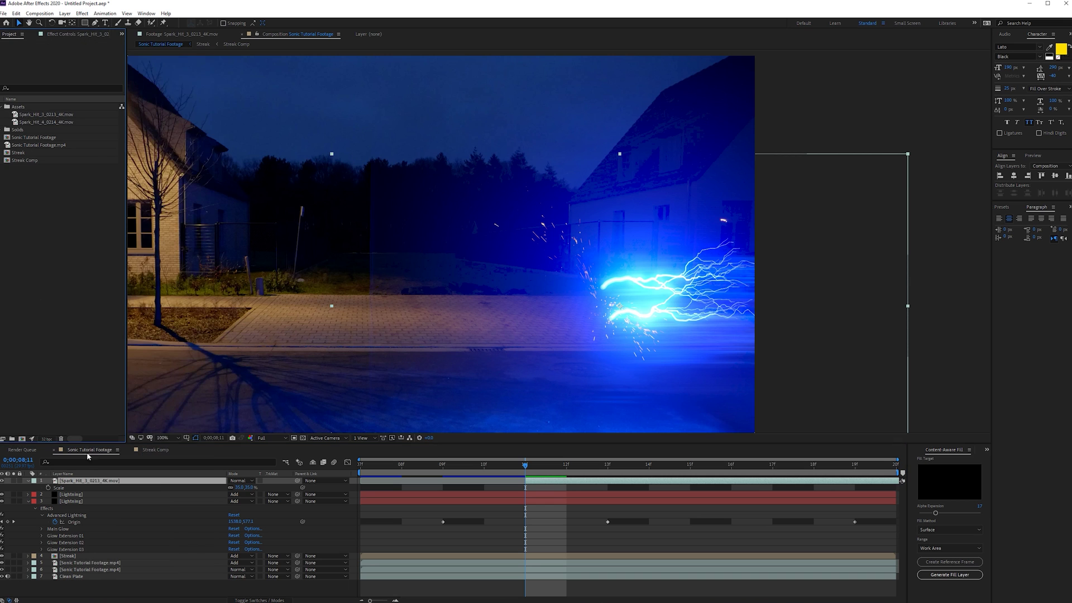
key(ctrl+space)
text(to)
key(BackSpace)
text(i)
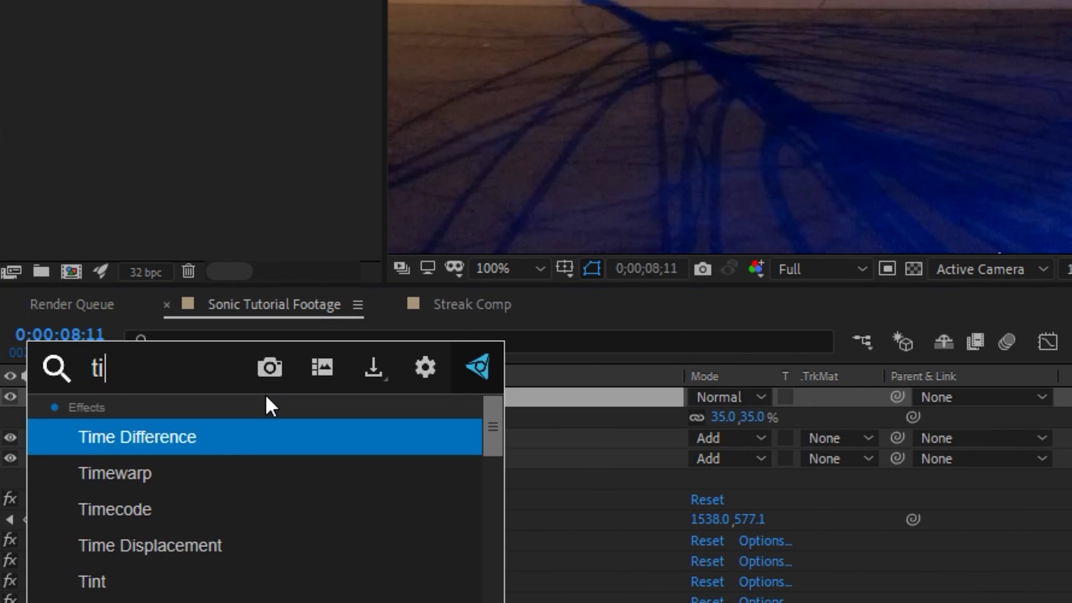
key(Return)
Add VC Color Vibrance to the spark layer and set its color to blue 0036FF.
key(ctrl+space)
text(vc c)
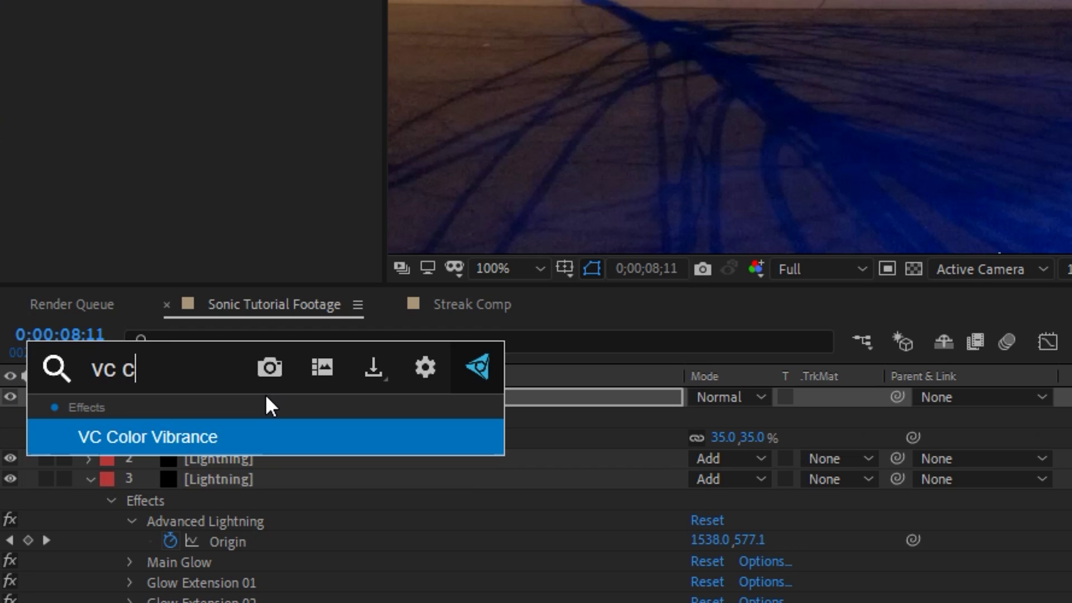
key(Return)
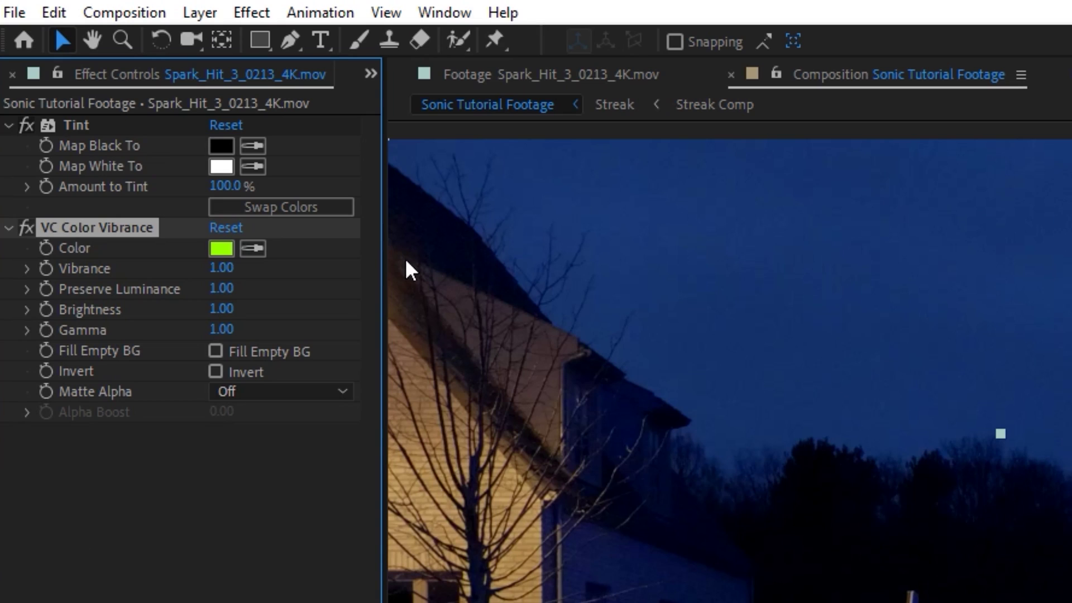
click(217, 251)
click(539, 295)
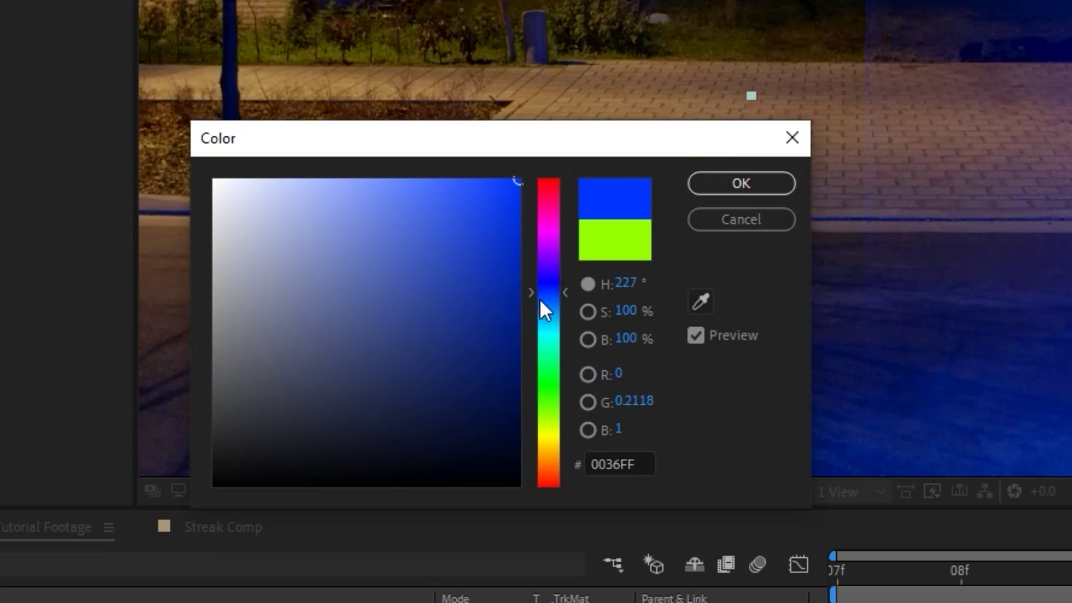
key(Return)
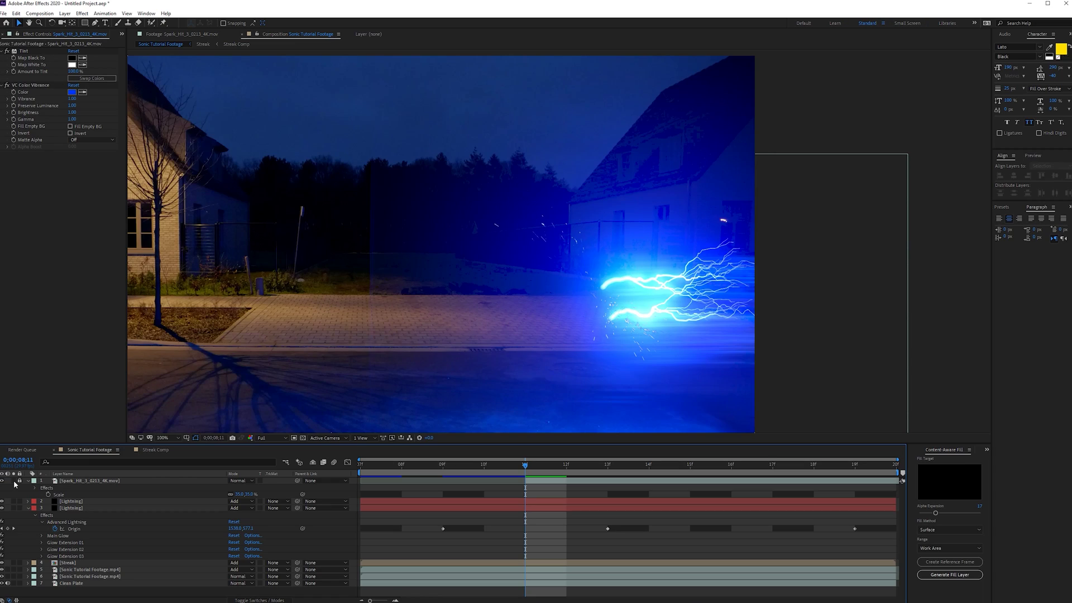
Solo the spark layer and apply the "perf" glow preset containing the Main Glow and Glow Extension effects.
click(13, 481)
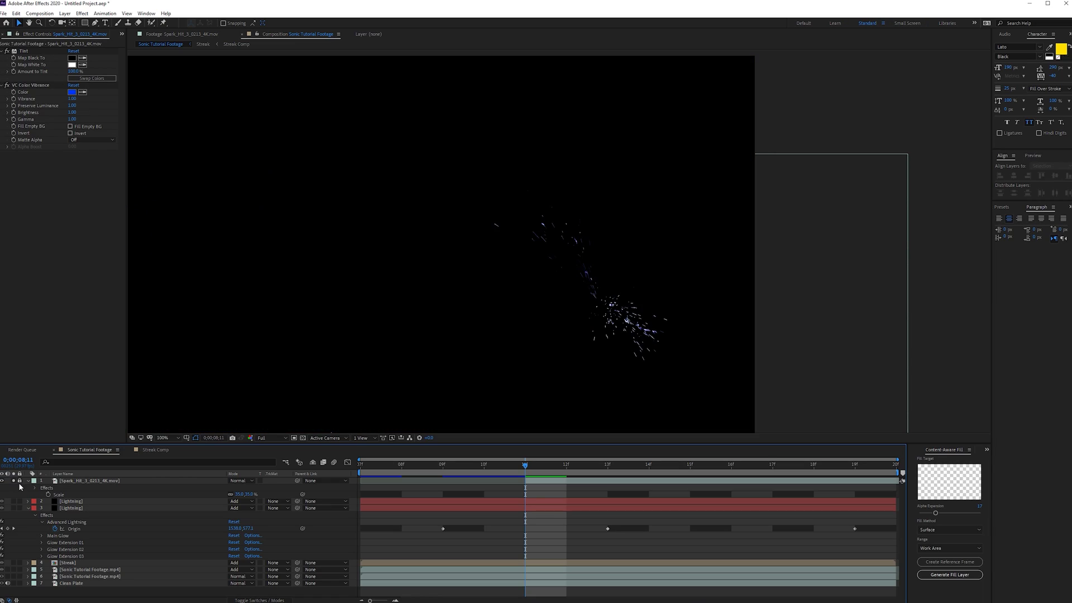
key(ctrl+a)
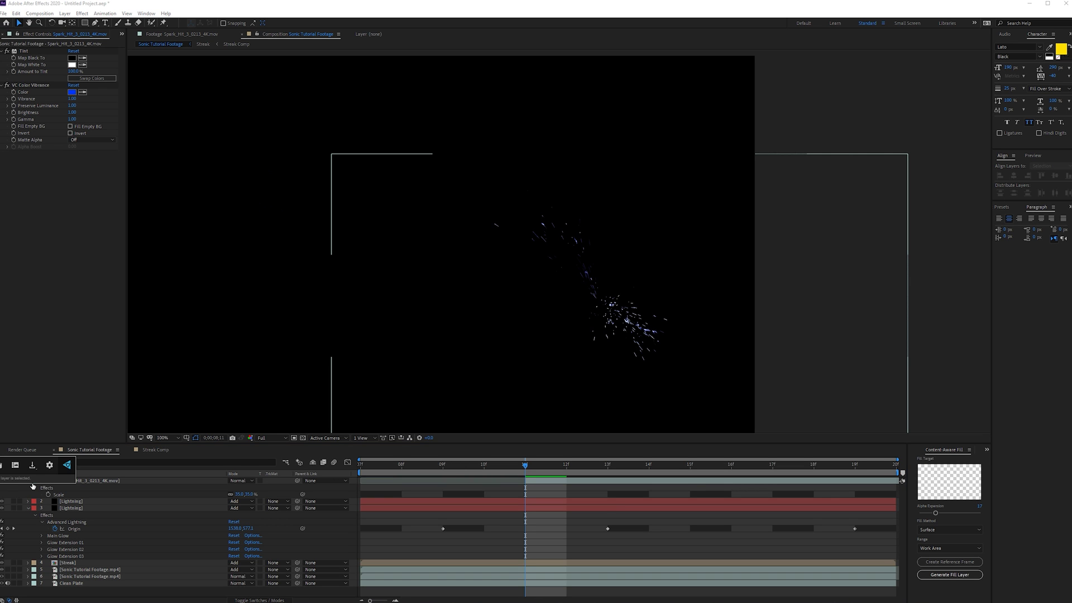
key(r)
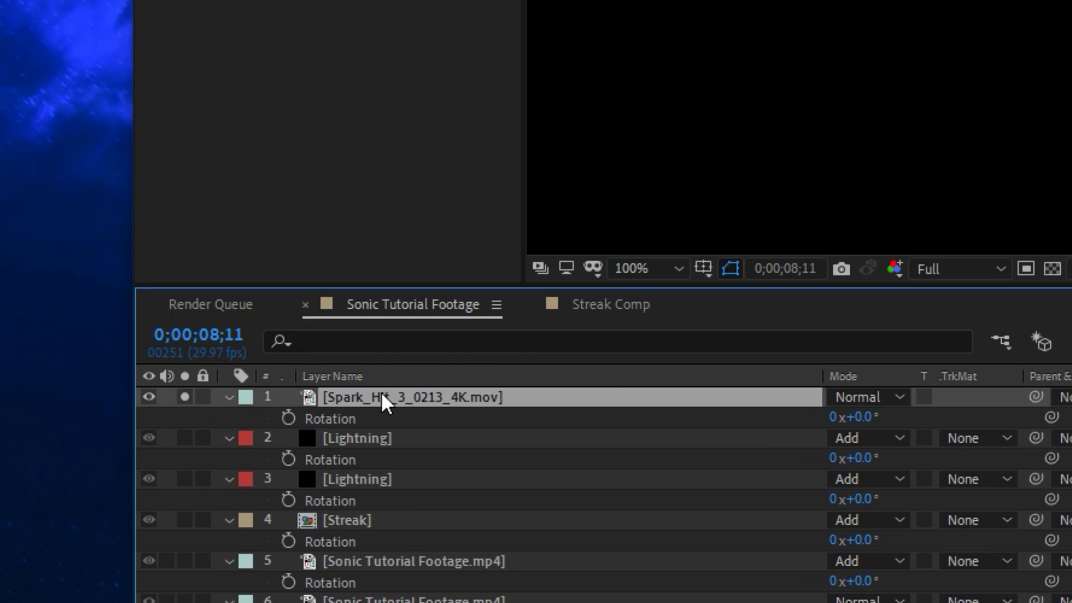
key(ctrl+space)
text(perf)
key(Return)
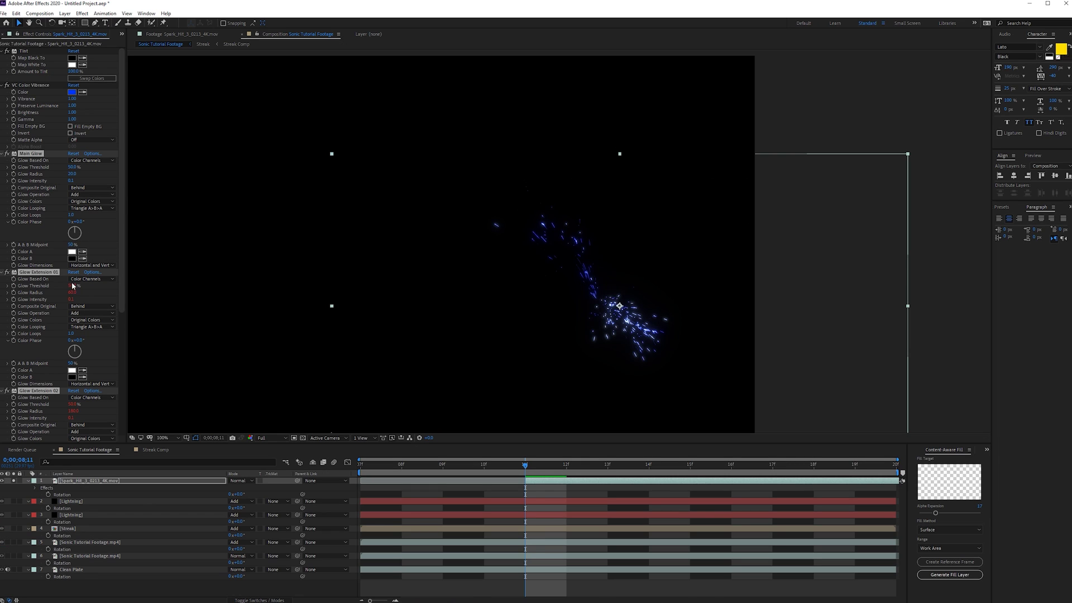
Adjust the spark layer's Main Glow threshold, set its intensity to 0.3, switch the blending mode to Add, and unsolo the layer.
mouse_move(72, 167)
mouse_down()
mouse_move(94, 167)
mouse_move(82, 180)
mouse_up()
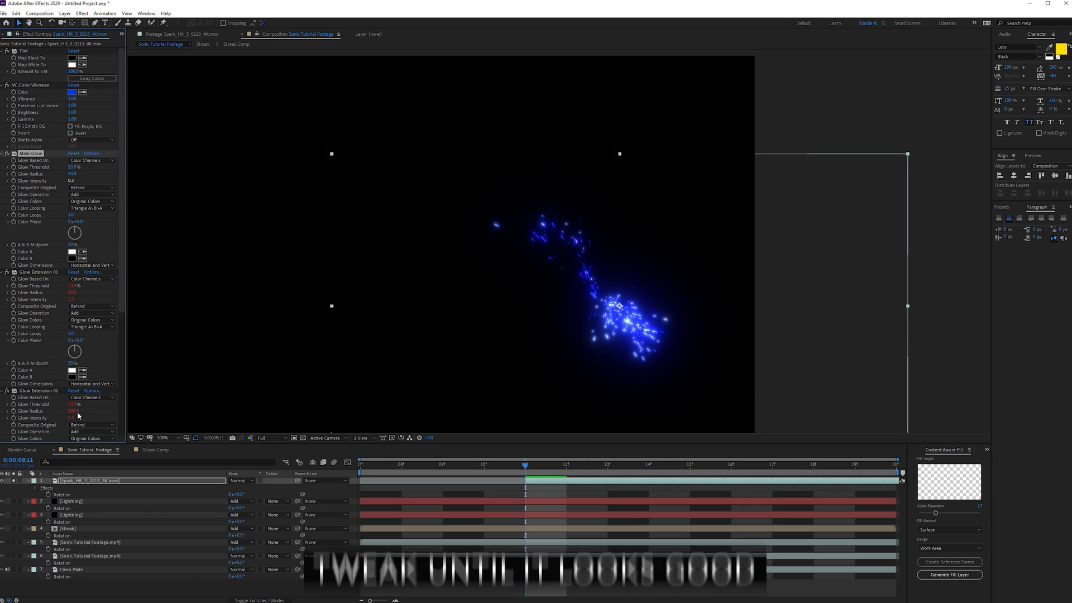
click(240, 480)
click(268, 216)
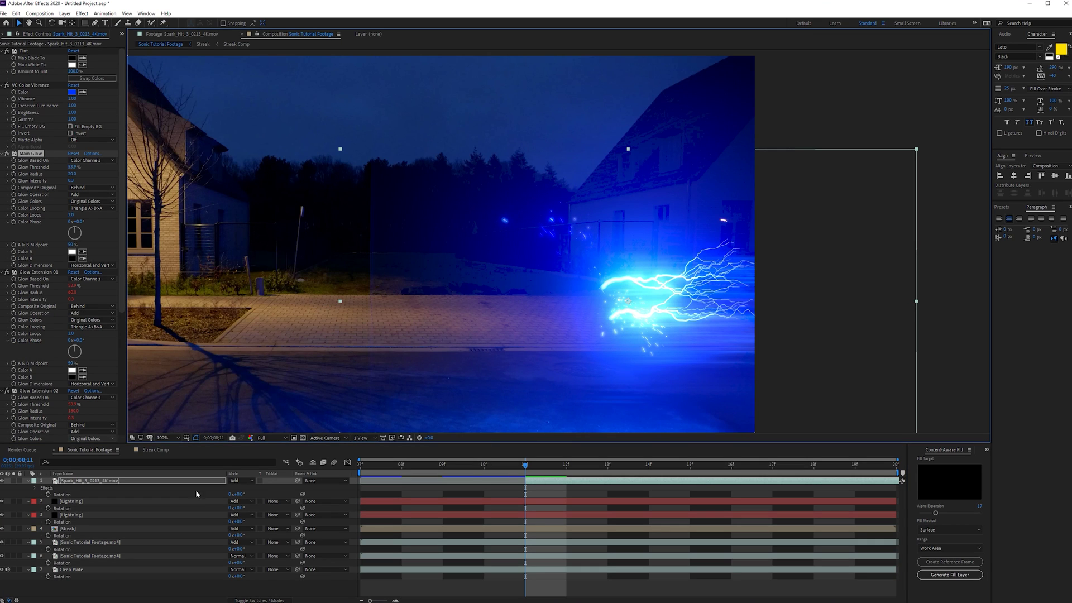
Scale the spark layer to 20%, reposition it behind the lightning tips, and scrub to 0;00;08;17 to check the sparks.
key(s)
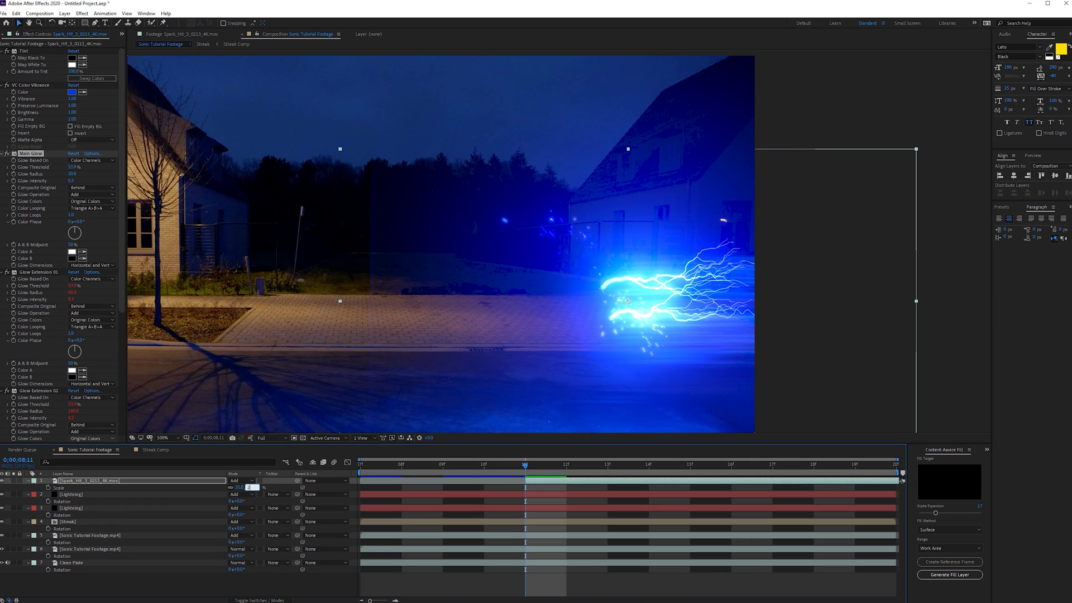
key(Return)
drag(631, 340, 639, 344)
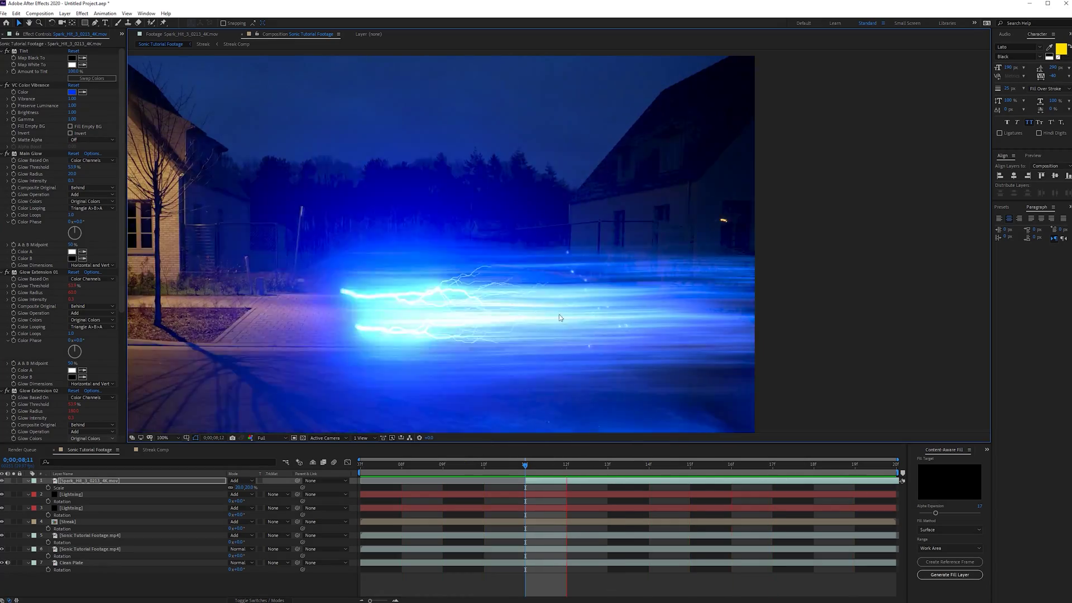
drag(606, 466, 772, 464)
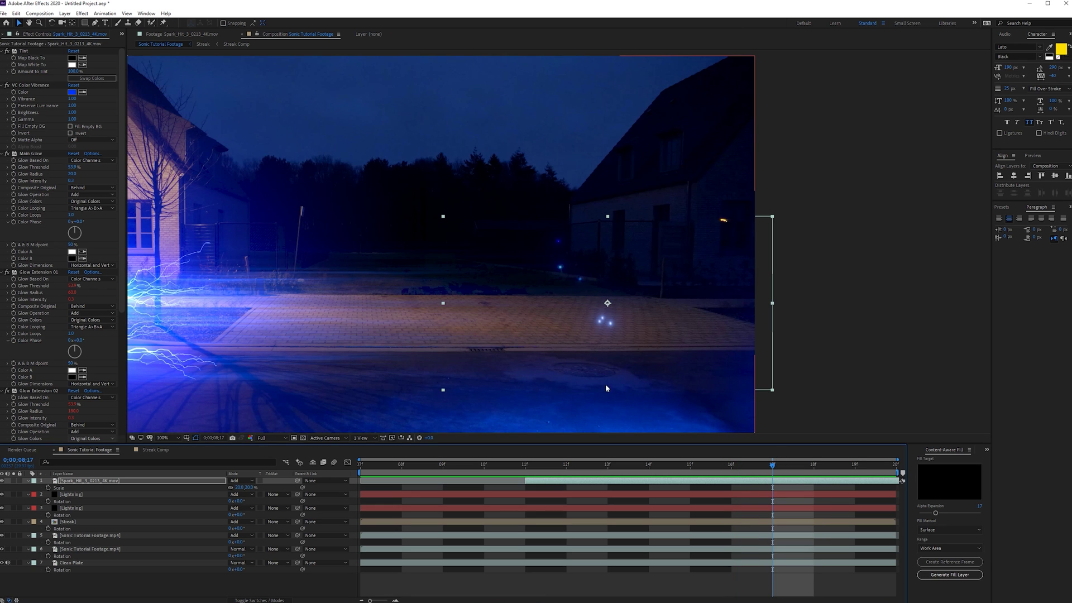
scroll(554, 394, down, 2)
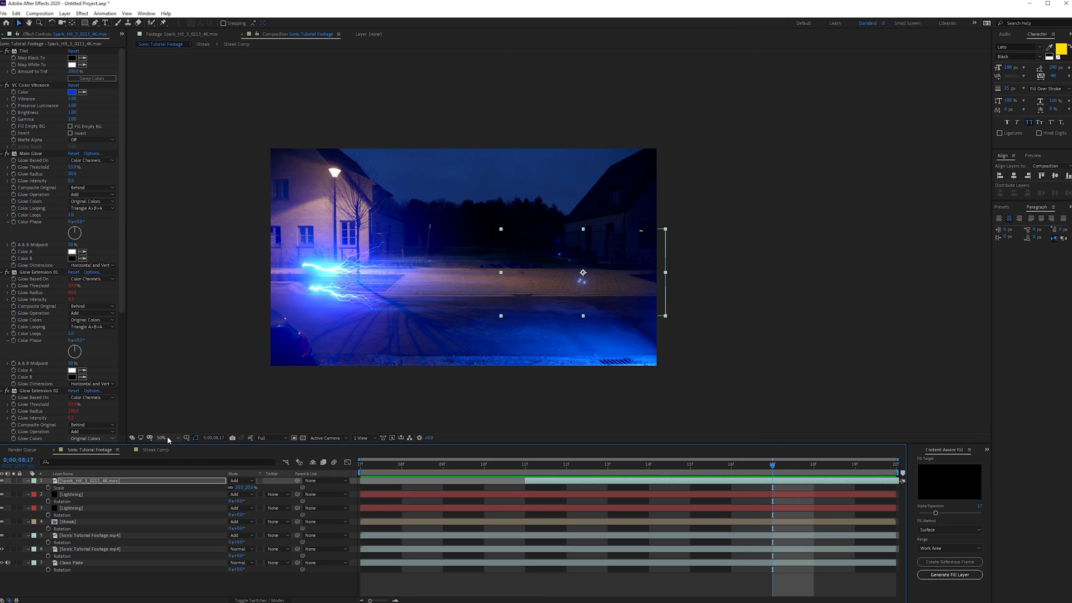